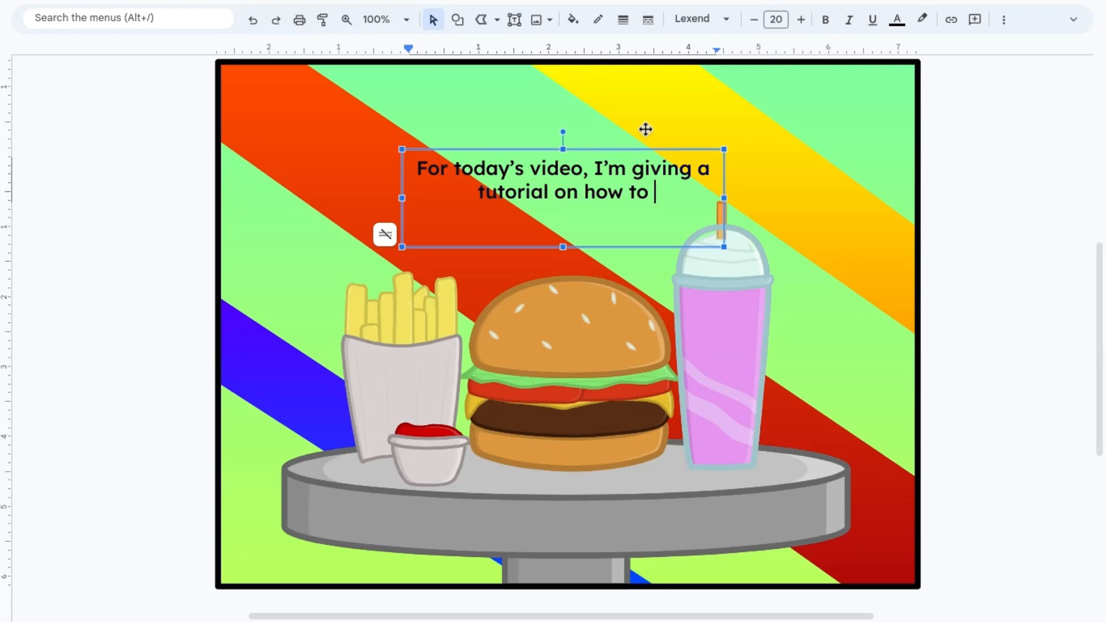
# Step: Finish the caption so it reads "For today's video, I'm giving a tutorial on how to create this fast food scene in Google Drawings"
pyautogui.write('food scen ')
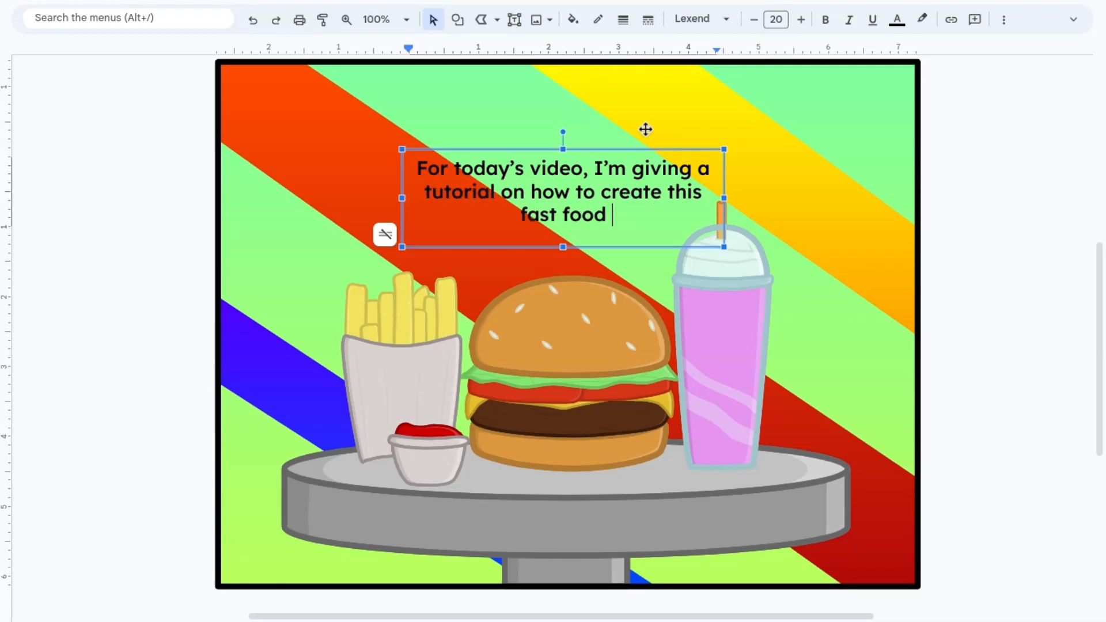
pyautogui.write('e in')
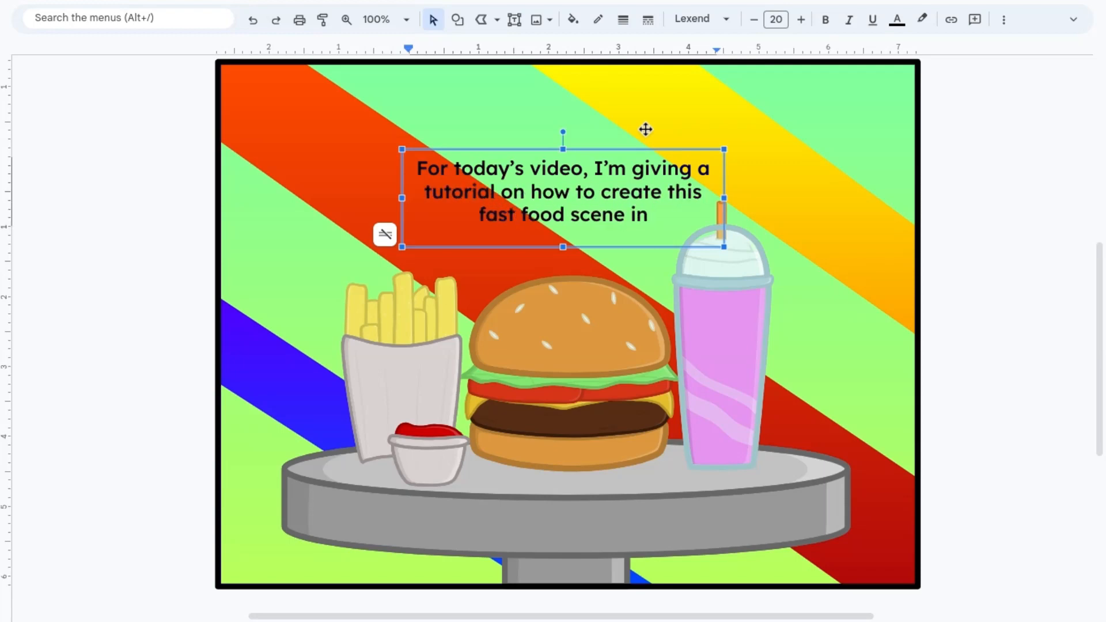
pyautogui.write(' Google Drawings')
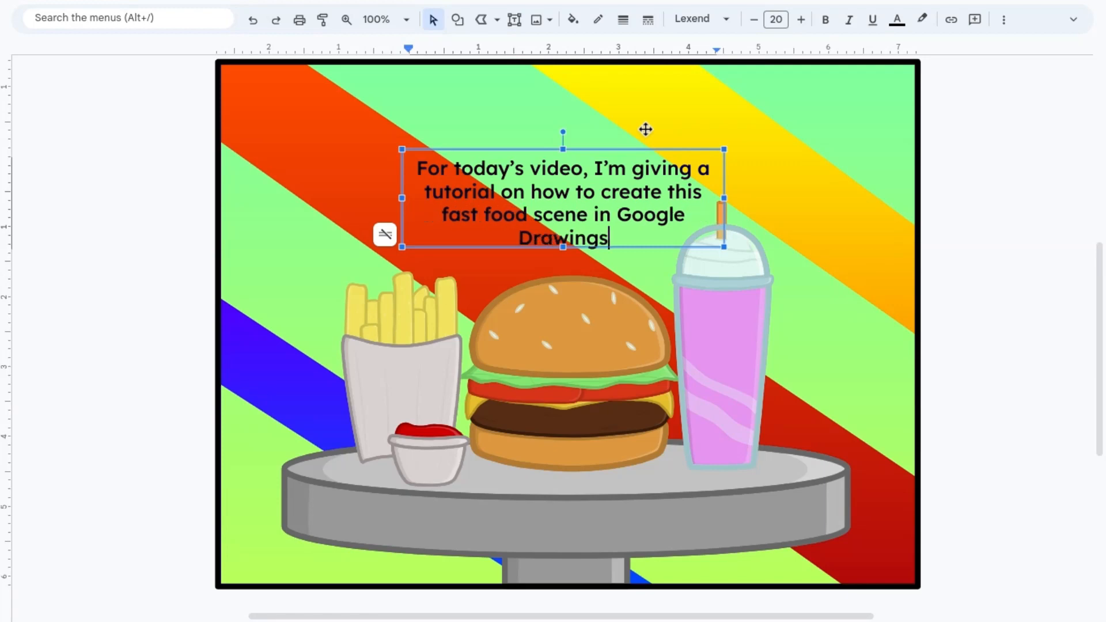
pyautogui.click(1030, 278)
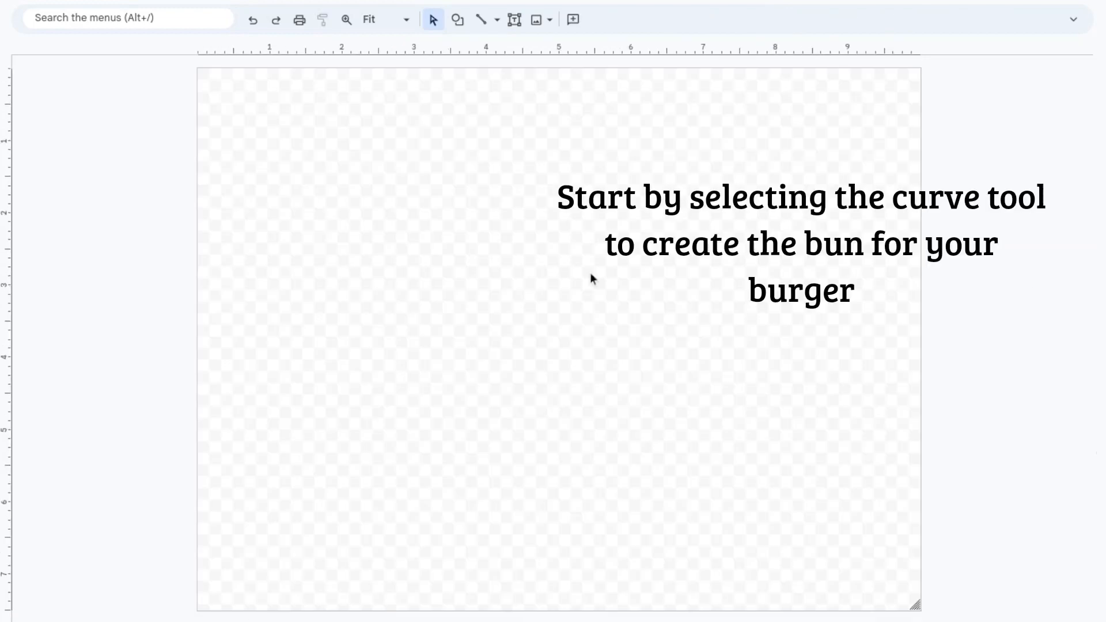
# Step: Draw a closed dome with the Curve tool in the middle of the canvas, about 3.3 inches wide and 1.7 inches high
pyautogui.click(497, 19)
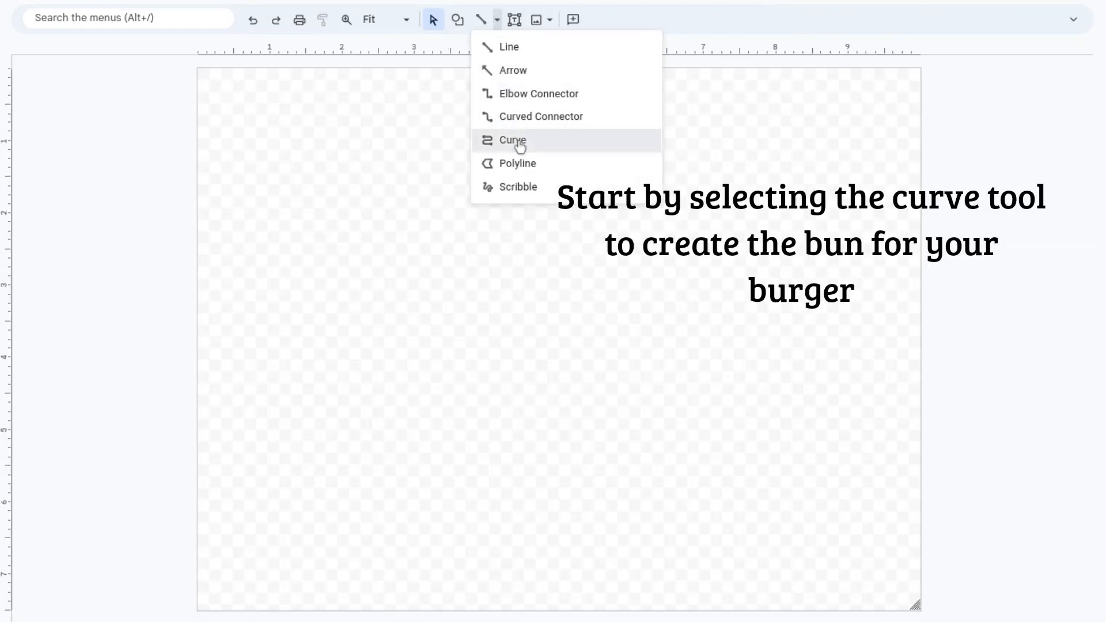
pyautogui.click(517, 140)
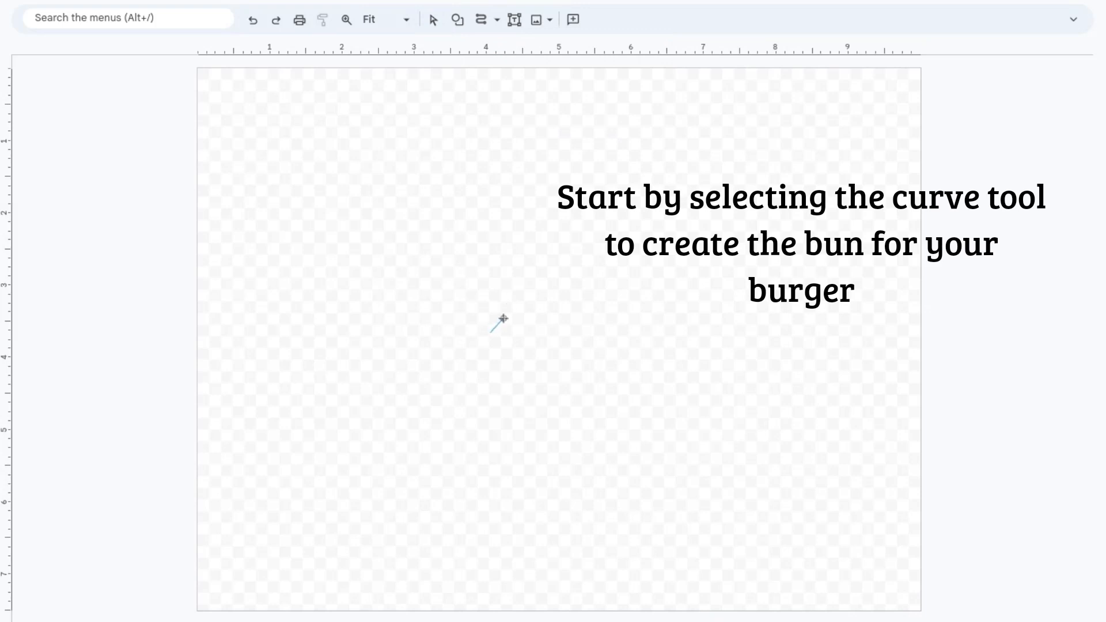
pyautogui.click(510, 314)
pyautogui.click(691, 379)
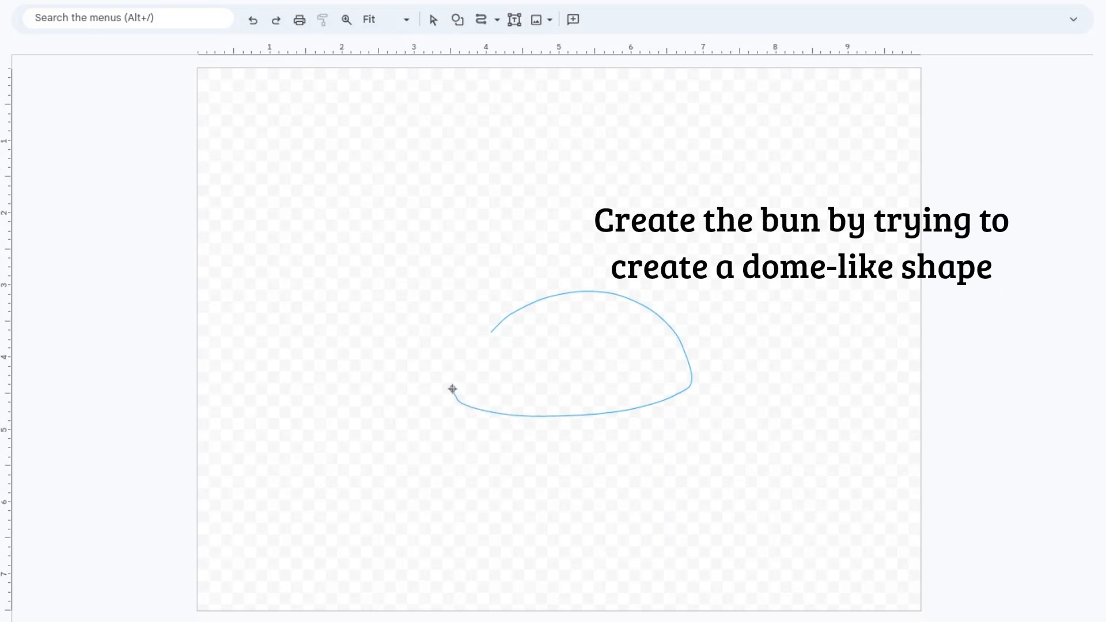
pyautogui.click(494, 330)
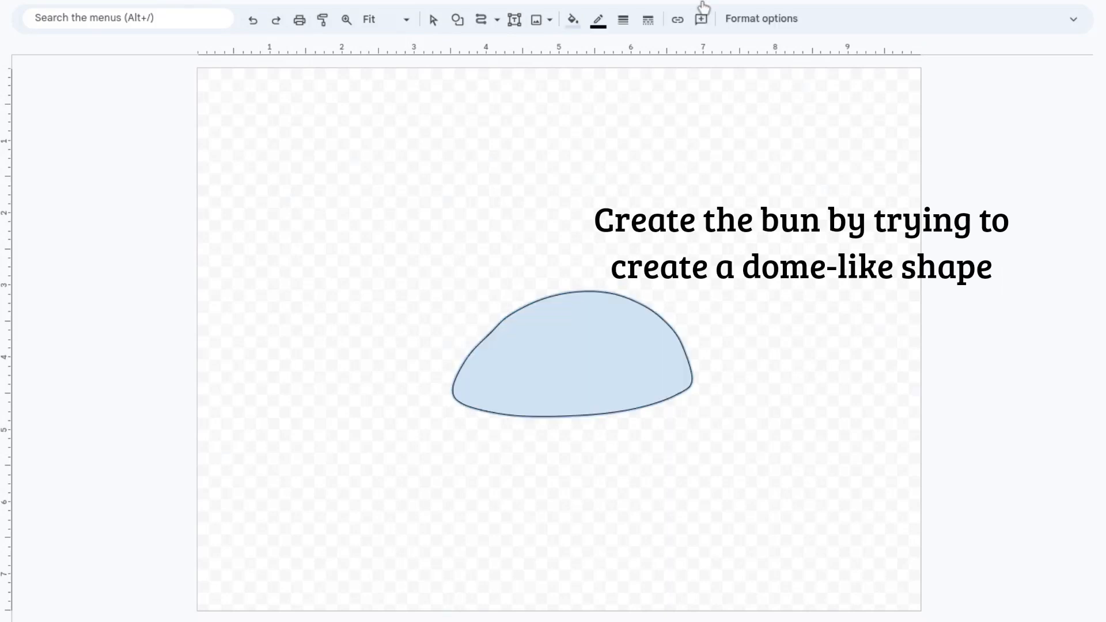
# Step: Set the dome's outline weight to 4px
pyautogui.click(623, 20)
pyautogui.click(653, 99)
pyautogui.click(346, 20)
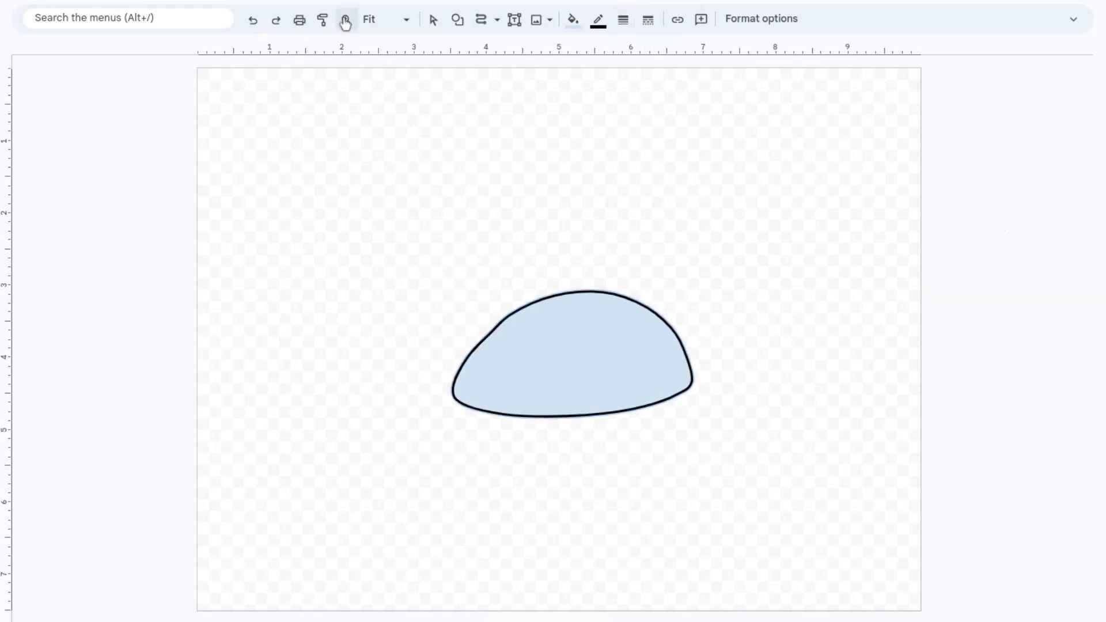
pyautogui.click(578, 252)
pyautogui.scroll(-3, 587, 184)
pyautogui.click(621, 21)
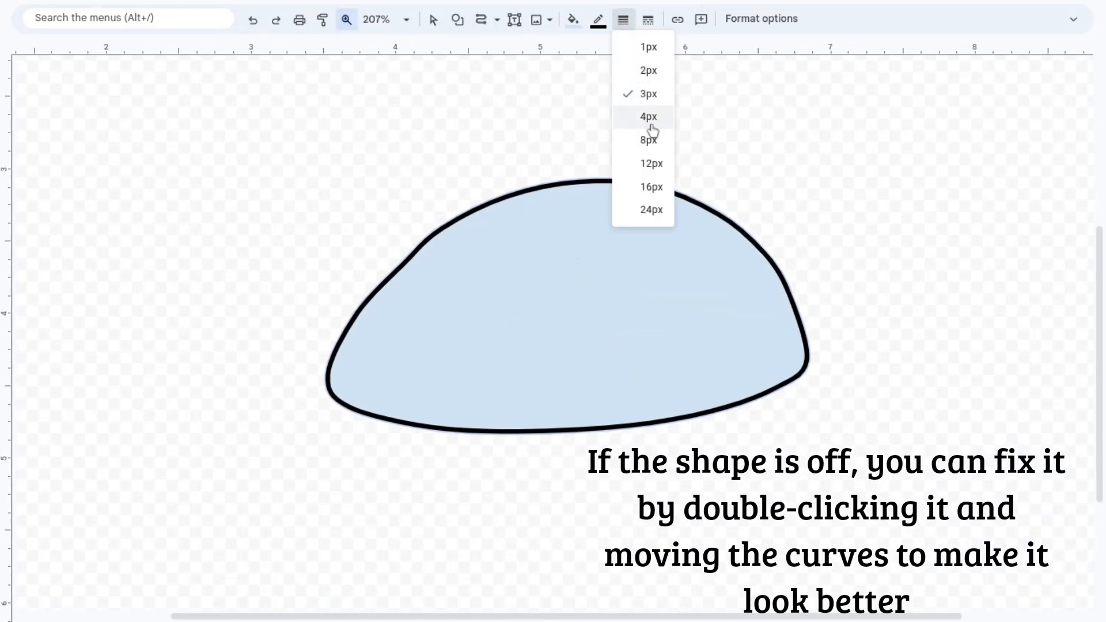
pyautogui.click(648, 117)
# Step: Even out the dome by moving its curve points, and reduce its height to about 1.5 inches
pyautogui.click(433, 20)
pyautogui.doubleClick(585, 294)
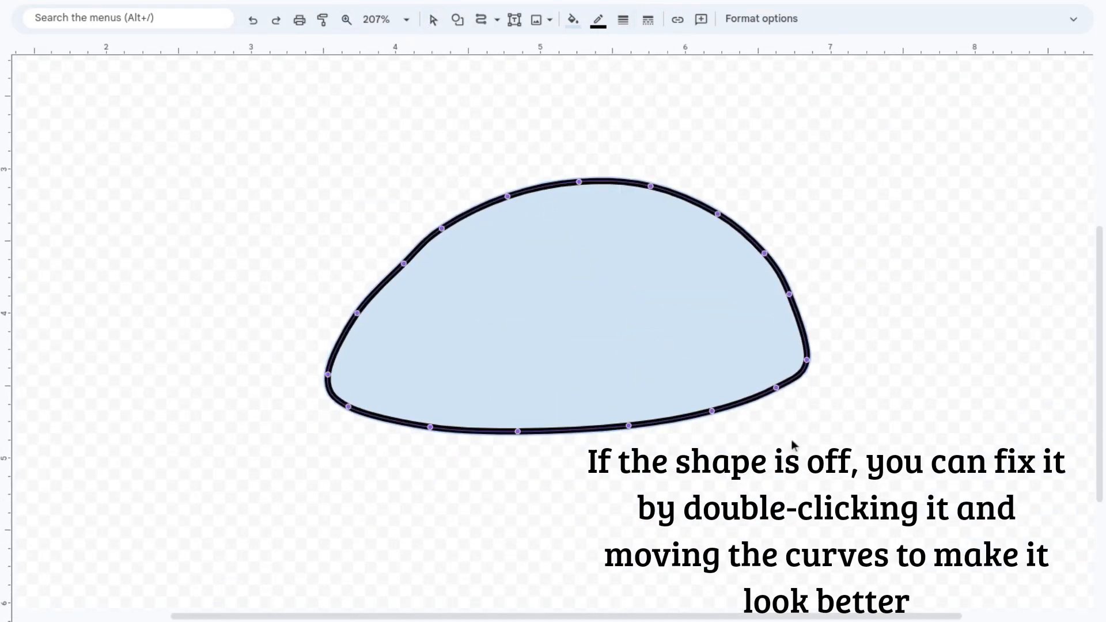
pyautogui.moveTo(776, 388); pyautogui.dragTo(793, 411)
pyautogui.moveTo(711, 412); pyautogui.dragTo(685, 437)
pyautogui.moveTo(628, 425); pyautogui.dragTo(555, 448)
pyautogui.moveTo(518, 431); pyautogui.dragTo(388, 424)
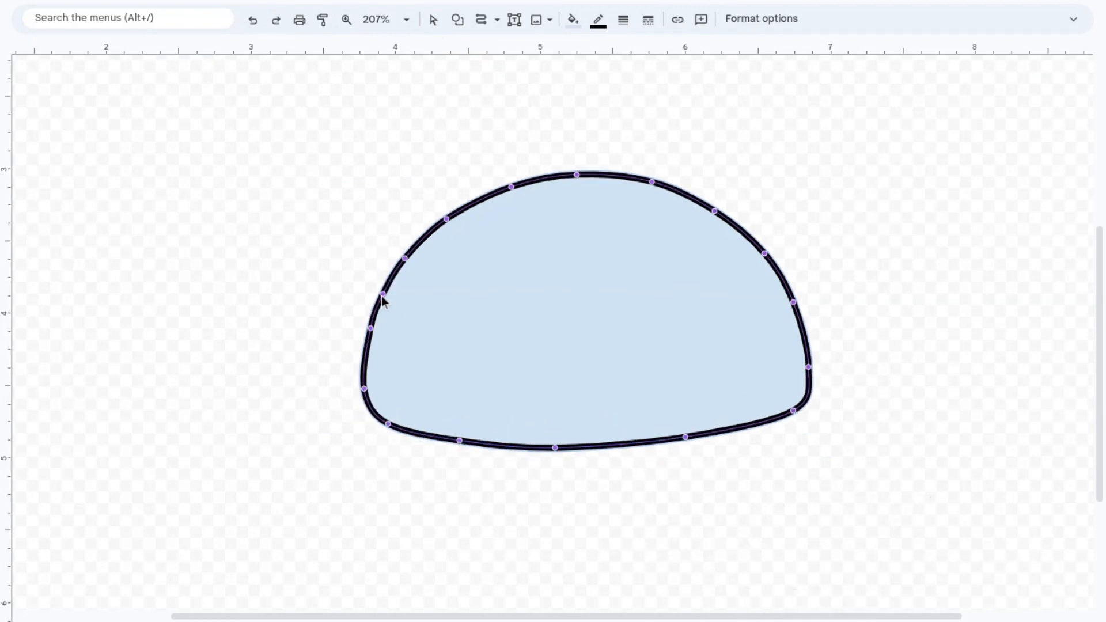
pyautogui.moveTo(383, 294); pyautogui.dragTo(408, 251)
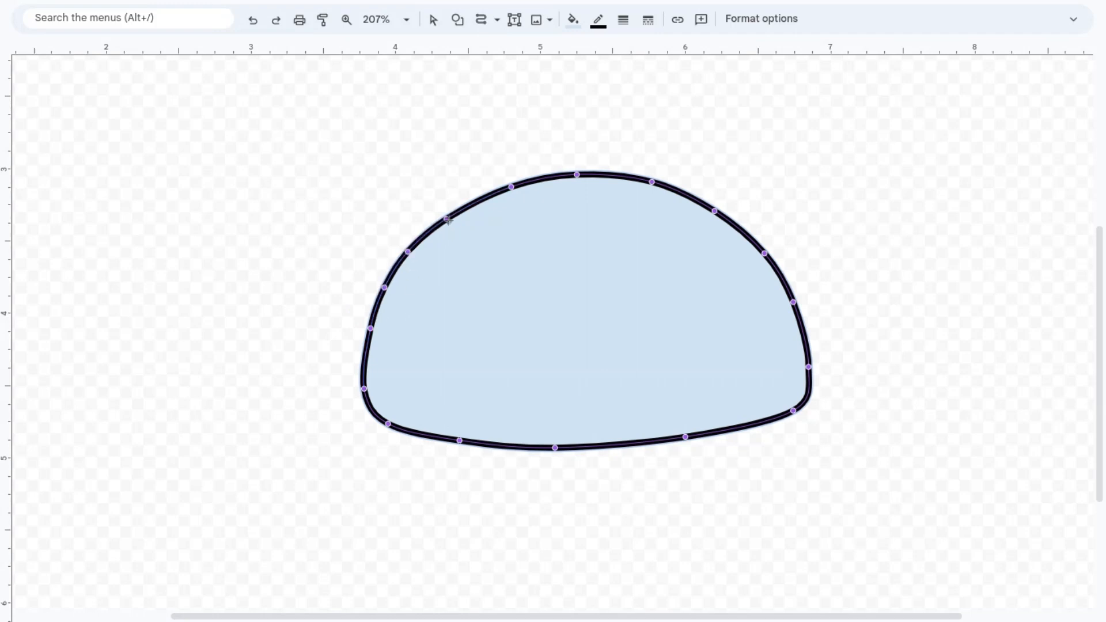
pyautogui.press('Escape')
pyautogui.click(595, 306)
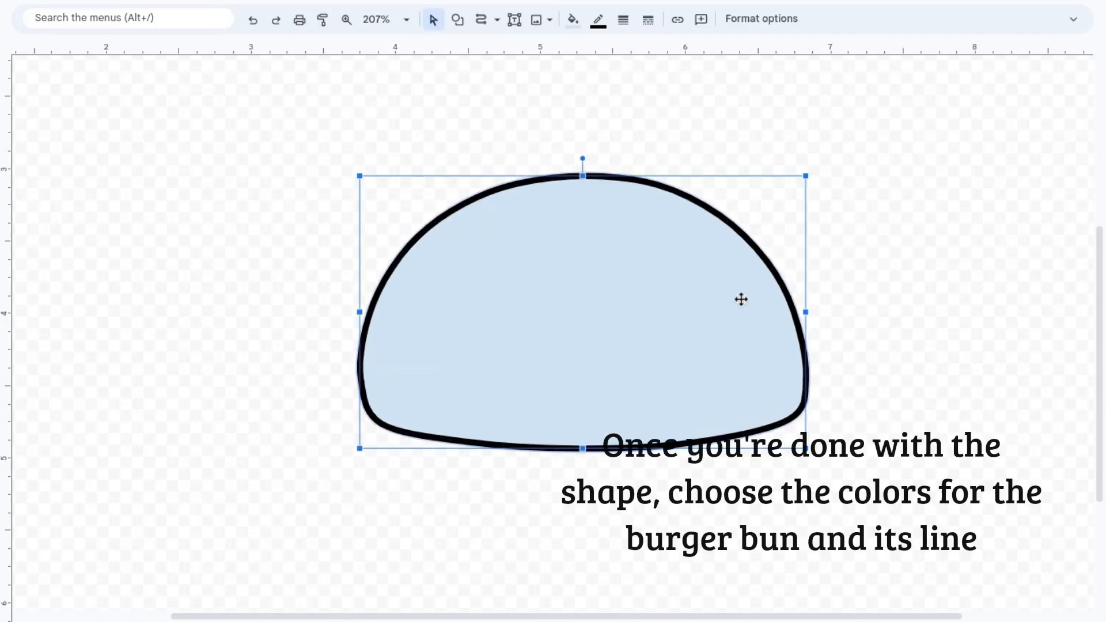
pyautogui.moveTo(583, 448); pyautogui.dragTo(583, 397)
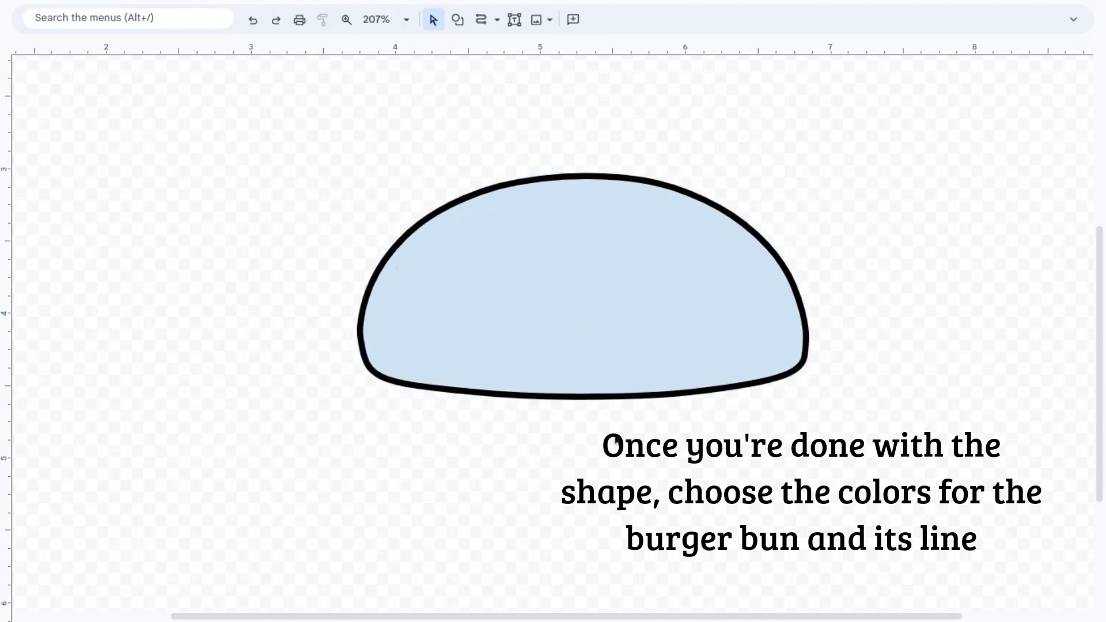
# Step: Fill the bun dome with the custom orange-brown colour #dd983e
pyautogui.click(621, 21)
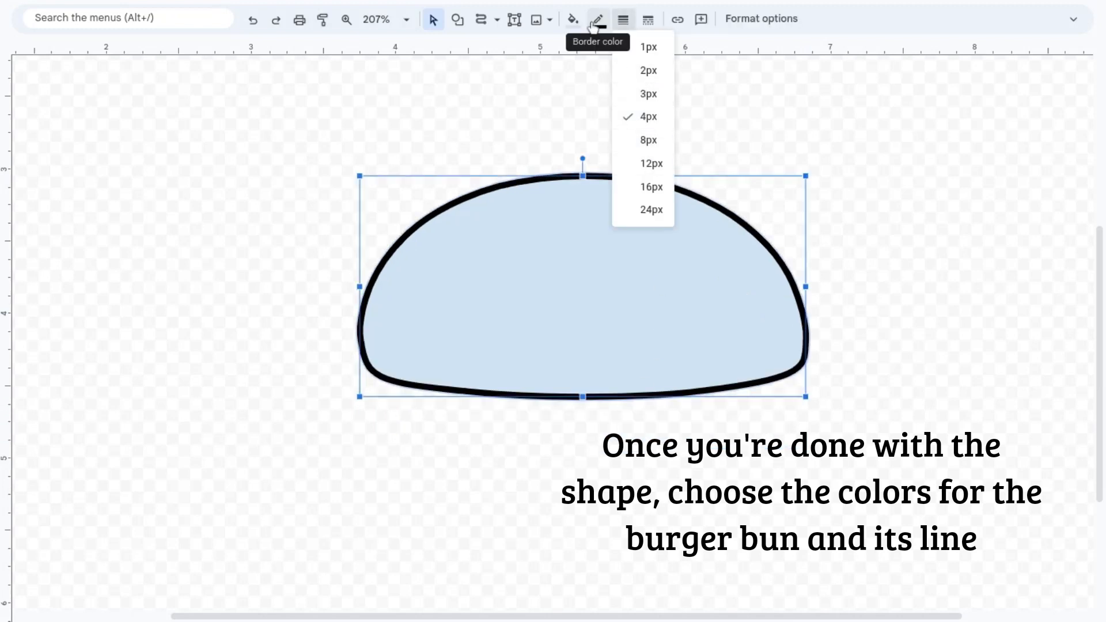
pyautogui.click(574, 21)
pyautogui.click(598, 20)
pyautogui.click(574, 21)
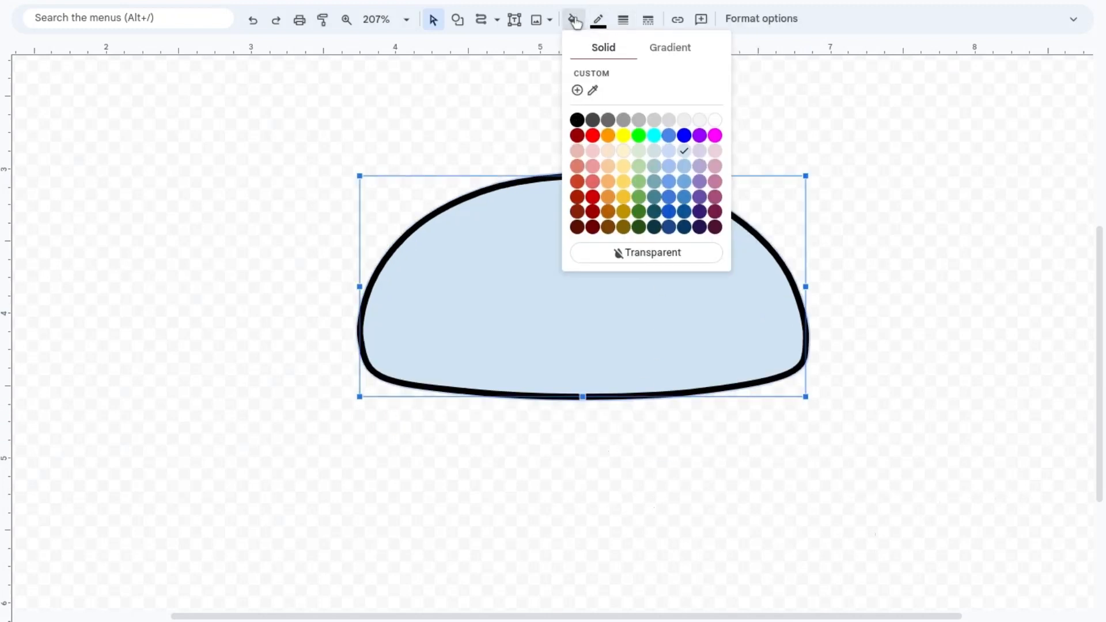
pyautogui.click(575, 90)
pyautogui.moveTo(552, 313); pyautogui.dragTo(548, 319)
pyautogui.moveTo(580, 211); pyautogui.dragTo(584, 204)
pyautogui.click(634, 420)
pyautogui.click(574, 20)
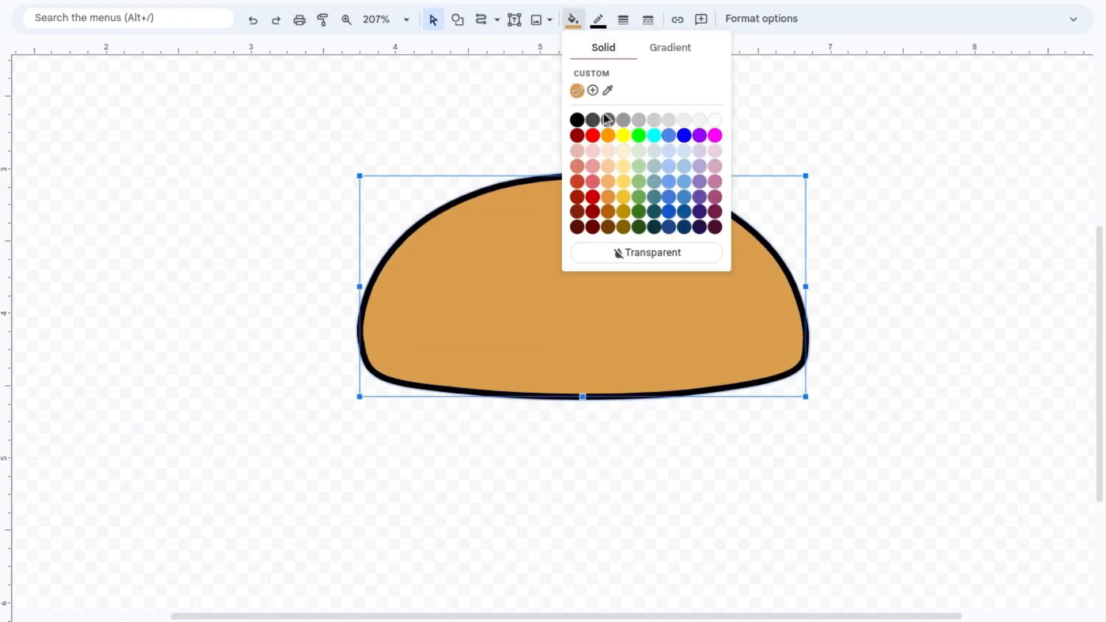
pyautogui.click(592, 89)
pyautogui.moveTo(587, 205); pyautogui.dragTo(601, 203)
pyautogui.click(633, 420)
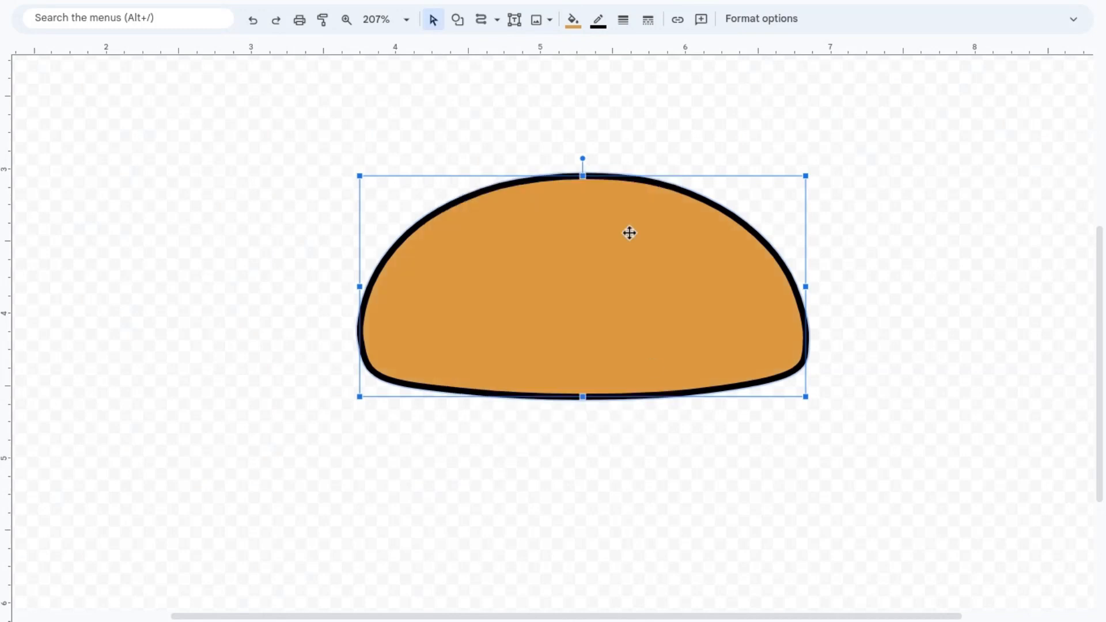
# Step: Give the bun's outline a custom darker brown colour and make it thicker
pyautogui.click(598, 21)
pyautogui.click(617, 64)
pyautogui.click(598, 21)
pyautogui.click(631, 64)
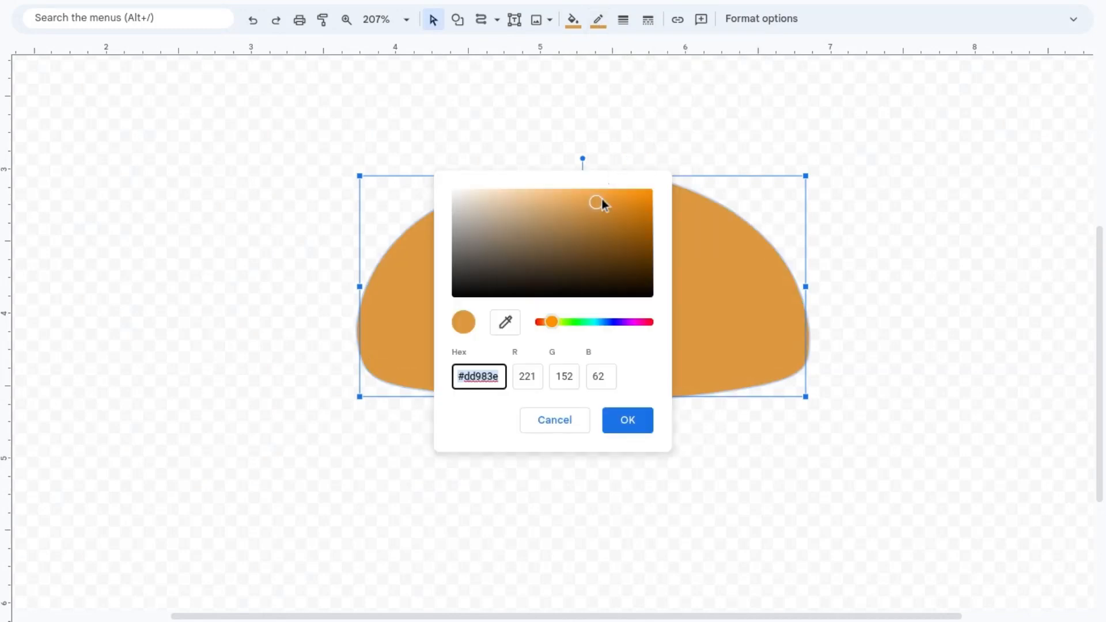
pyautogui.moveTo(601, 202); pyautogui.dragTo(597, 227)
pyautogui.click(627, 421)
pyautogui.click(625, 428)
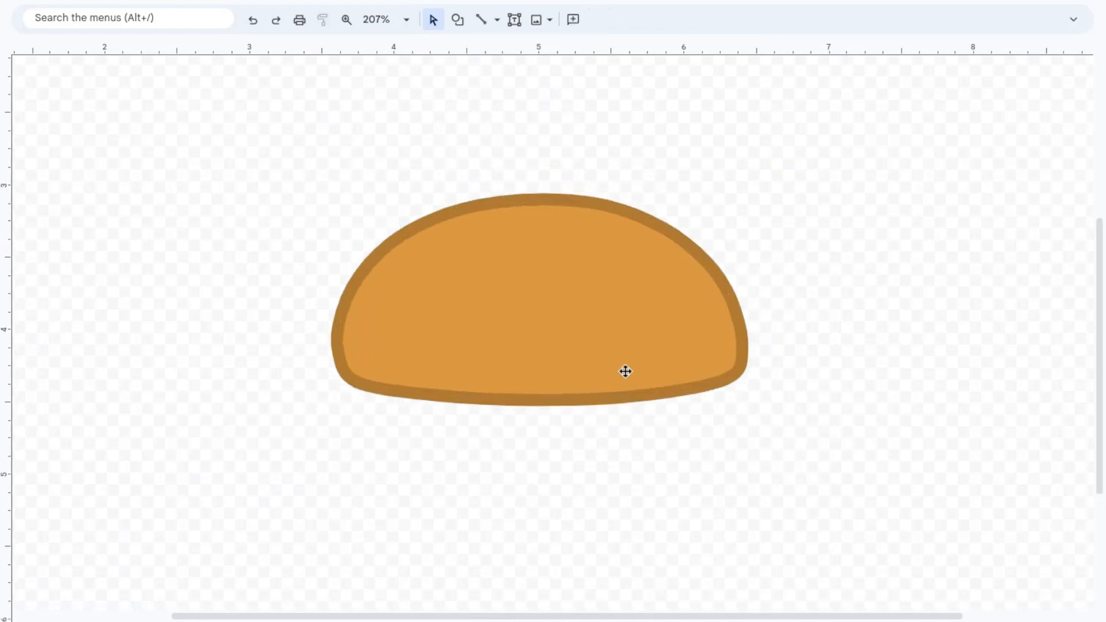
# Step: Duplicate the bun shape and make the copy's fill transparent
pyautogui.rightClick(624, 371)
pyautogui.click(701, 94)
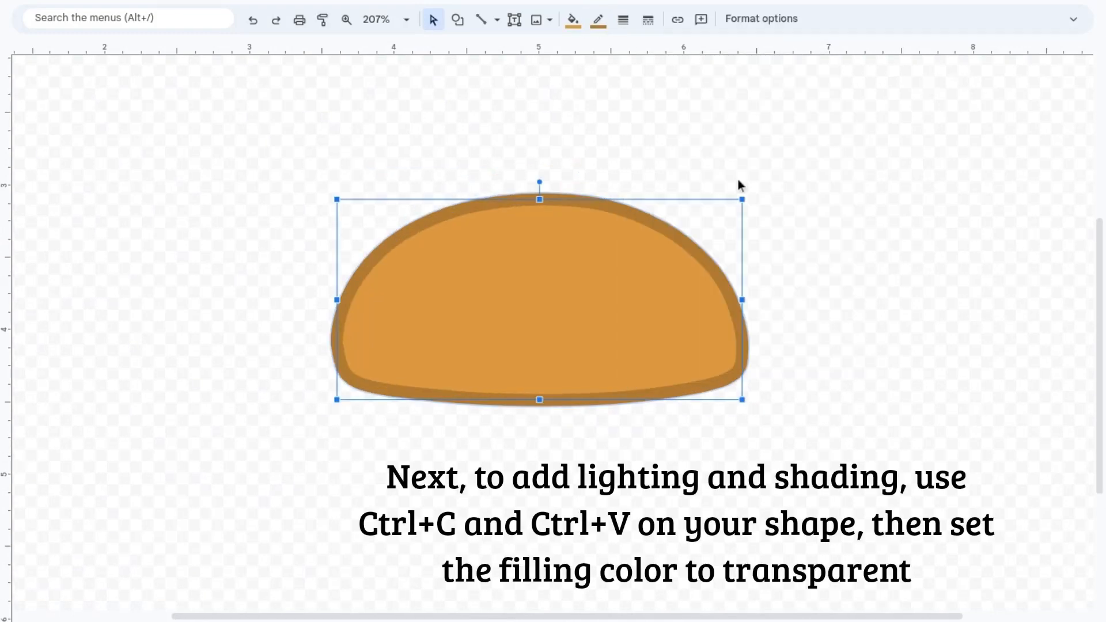
pyautogui.hotkey('ctrl', 'v')
pyautogui.click(573, 19)
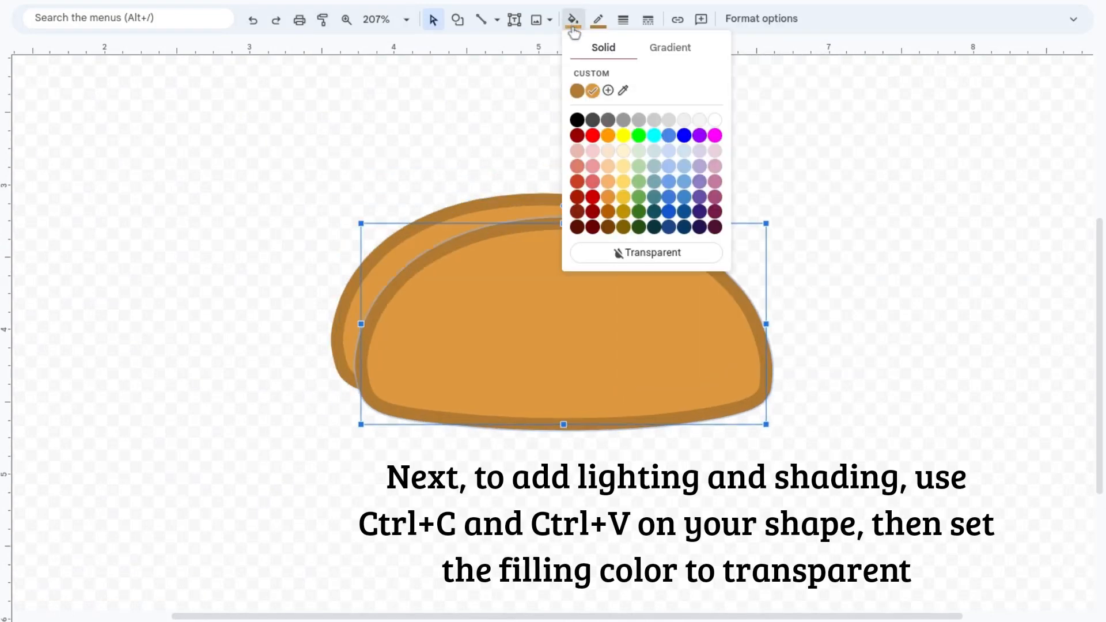
pyautogui.click(626, 256)
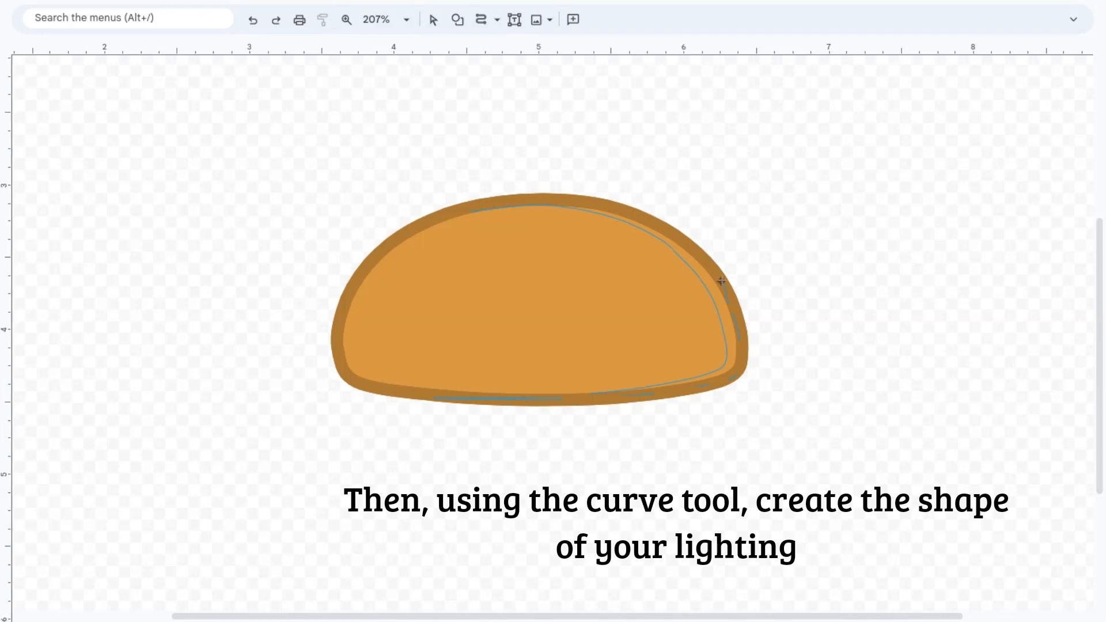
# Step: Draw a thin crescent highlight along the bun's upper and right edge and make its outline transparent
pyautogui.doubleClick(472, 209)
pyautogui.click(598, 19)
pyautogui.click(704, 228)
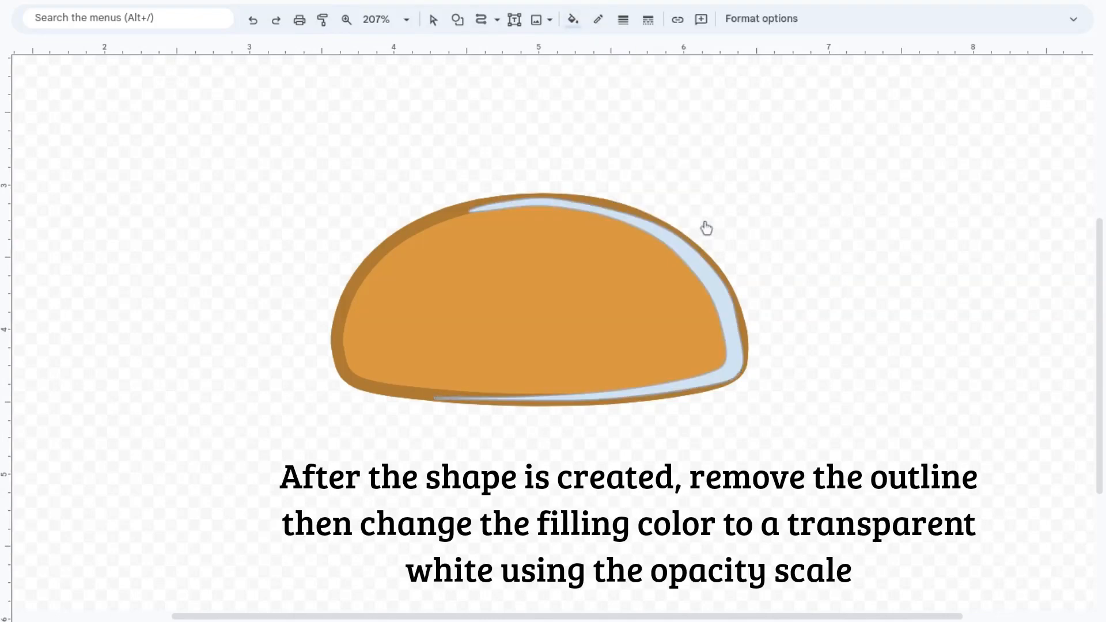
# Step: Fill the crescent highlight with custom white at low opacity
pyautogui.click(578, 24)
pyautogui.click(607, 91)
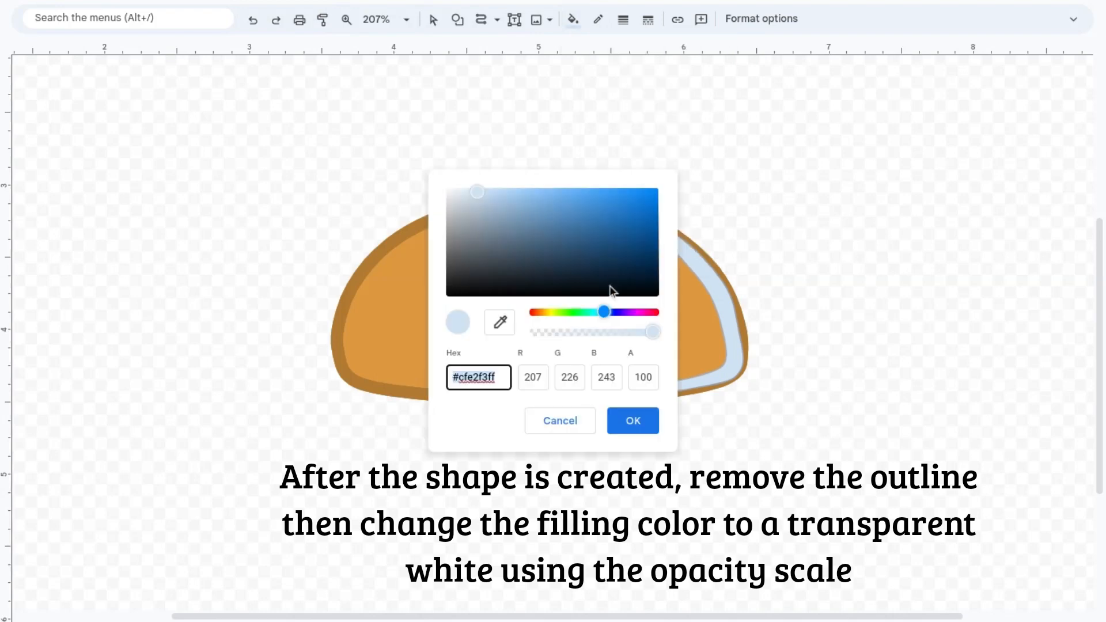
pyautogui.moveTo(488, 214); pyautogui.dragTo(441, 155)
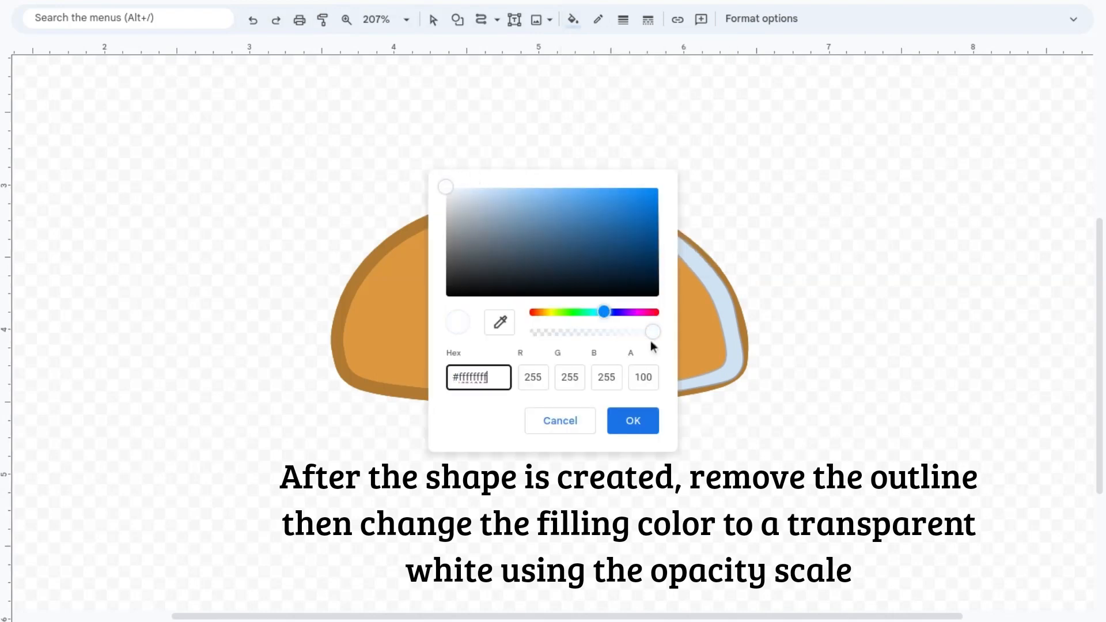
pyautogui.moveTo(651, 341); pyautogui.dragTo(560, 346)
pyautogui.click(656, 428)
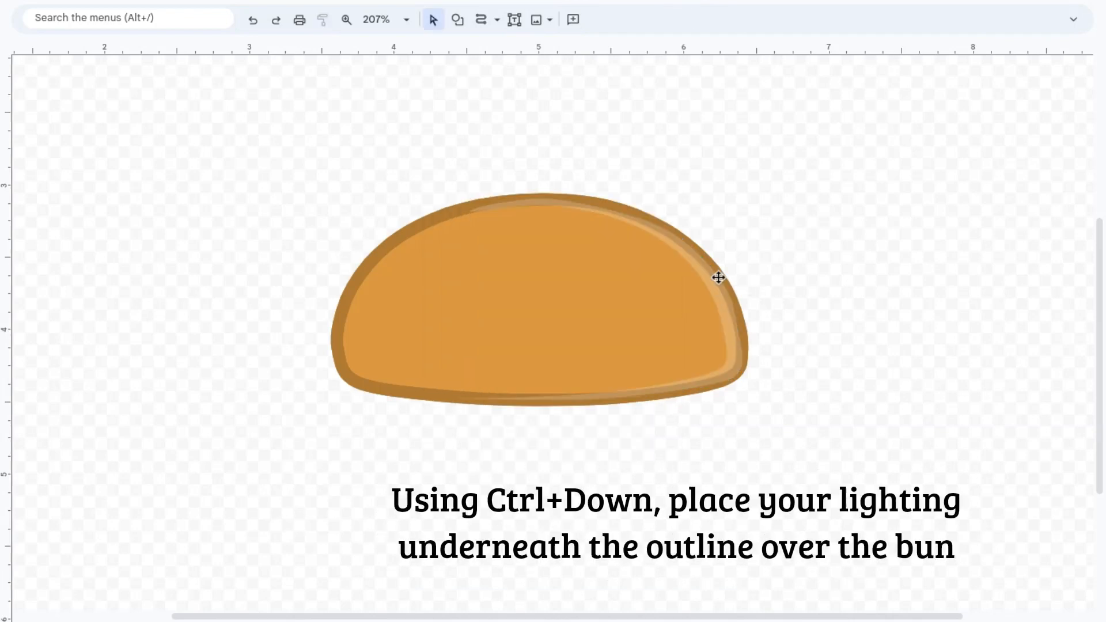
# Step: Send the highlight one layer back so it sits between the bun and its outline copy
pyautogui.click(718, 280)
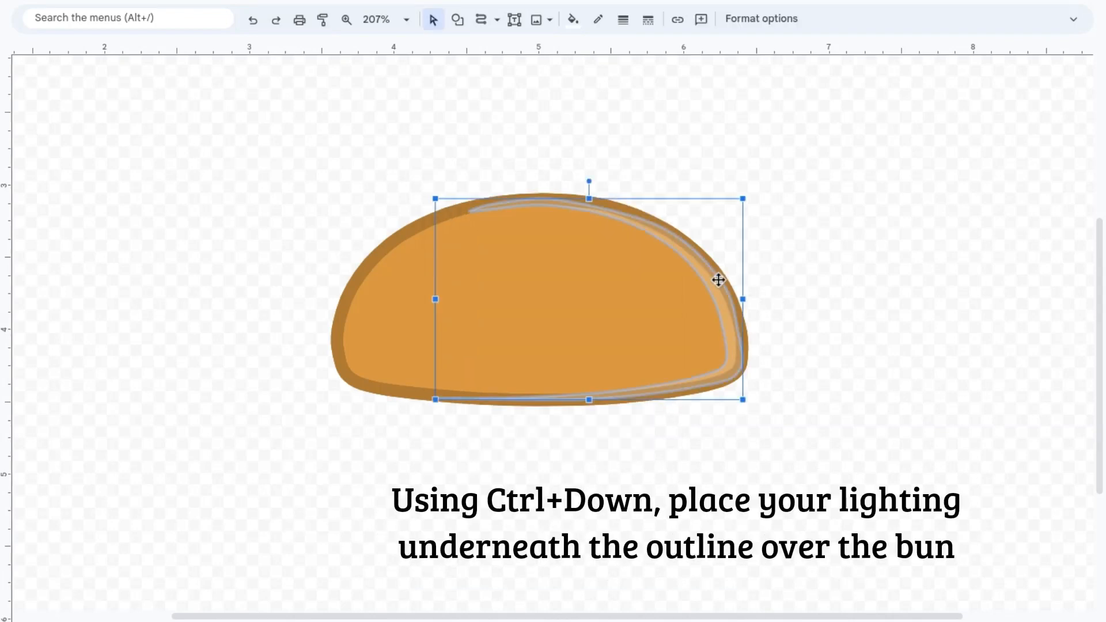
pyautogui.hotkey('ctrl', 'Down')
pyautogui.click(893, 304)
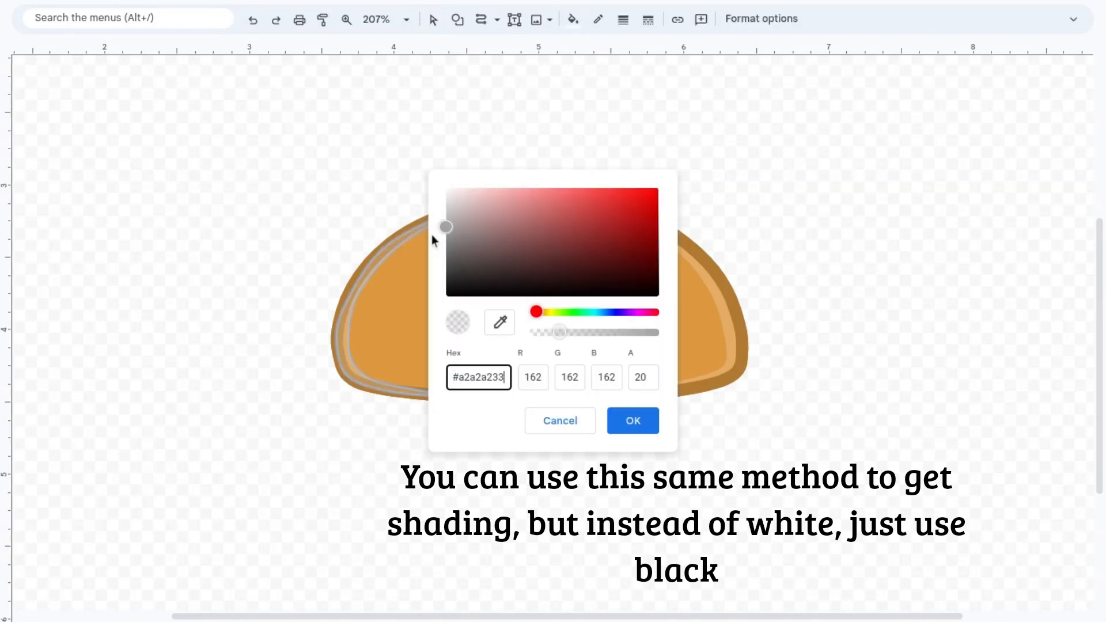
# Step: Add a shading crescent along the bun's left edge with a low-opacity near-black fill, and send it beneath the outline copy
pyautogui.moveTo(431, 233); pyautogui.dragTo(425, 295)
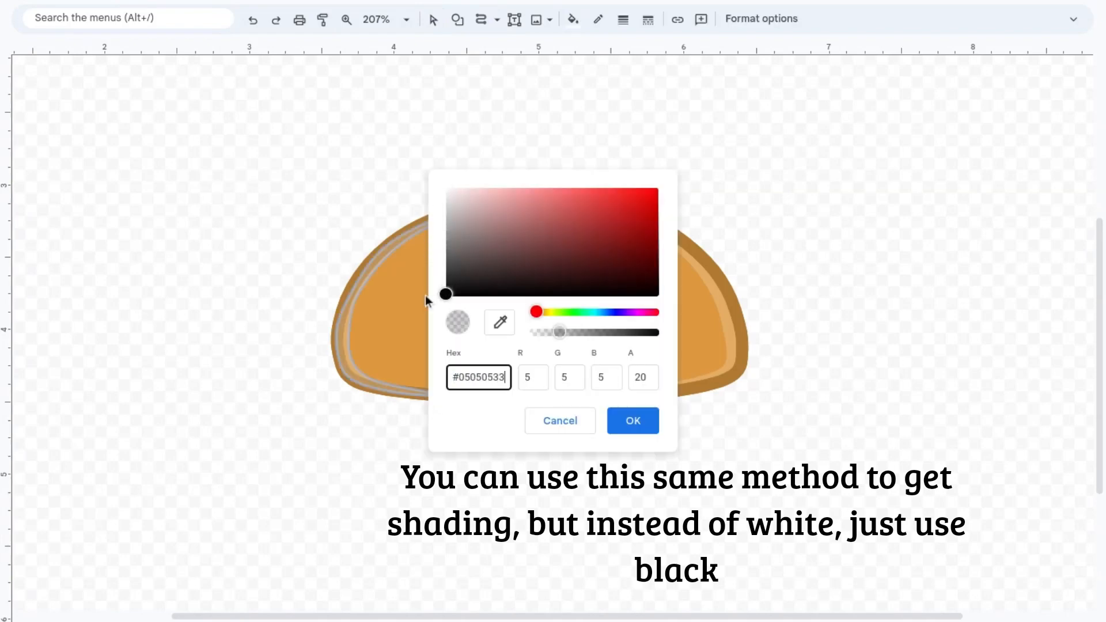
pyautogui.moveTo(556, 332); pyautogui.dragTo(549, 344)
pyautogui.click(629, 426)
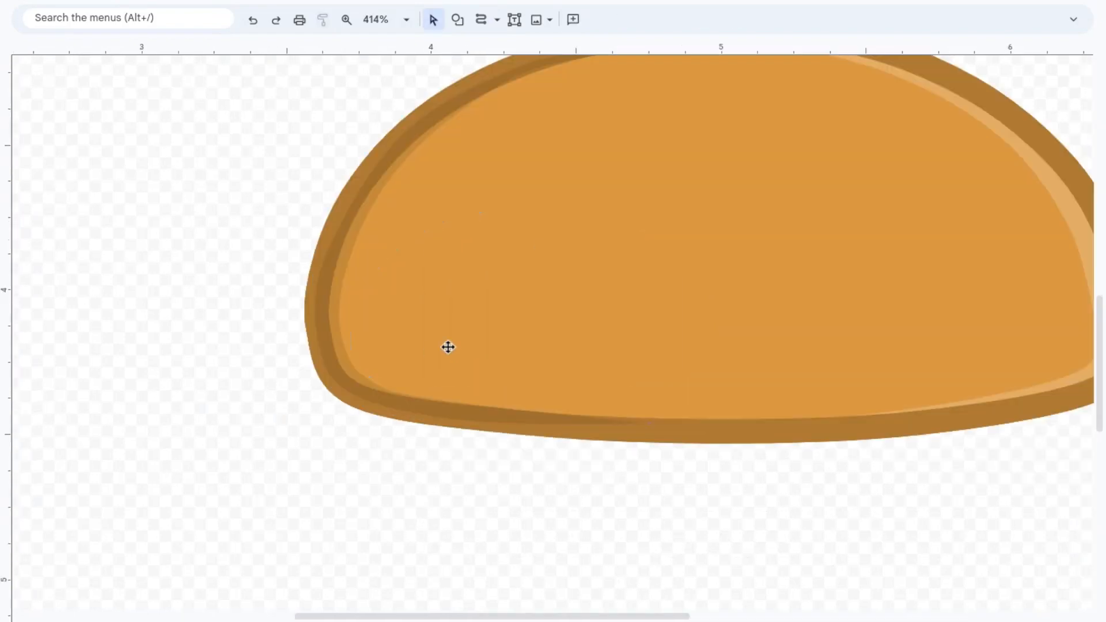
pyautogui.click(421, 407)
pyautogui.hotkey('ctrl', 'Down')
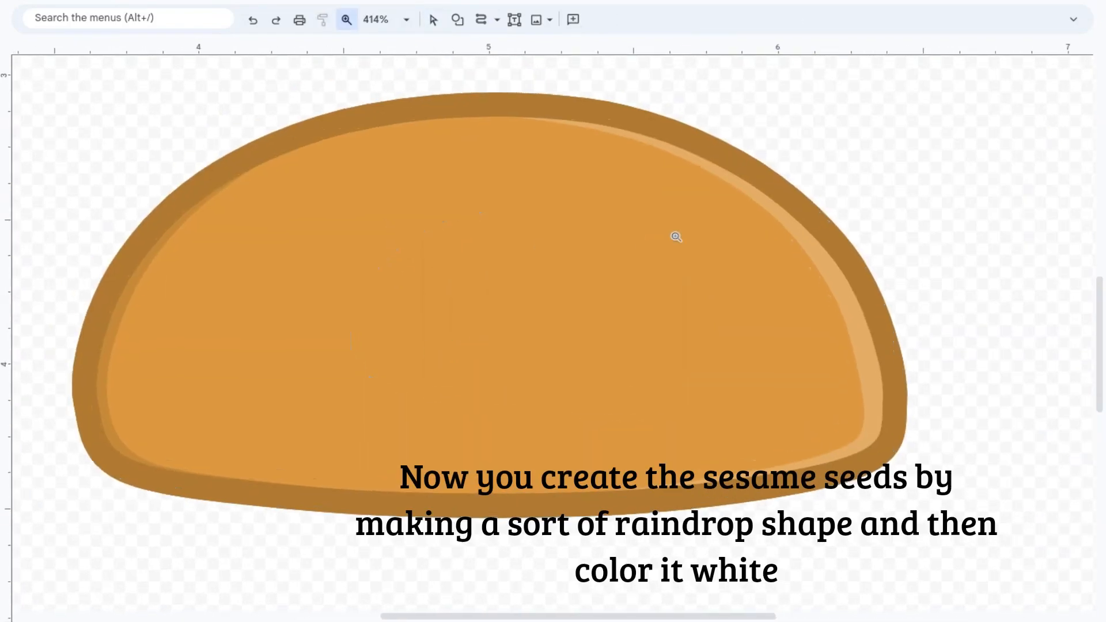
# Step: Draw a small raindrop-shaped sesame seed near the bun's upper-right edge with a pale cream fill and a slightly darker cream outline
pyautogui.click(482, 19)
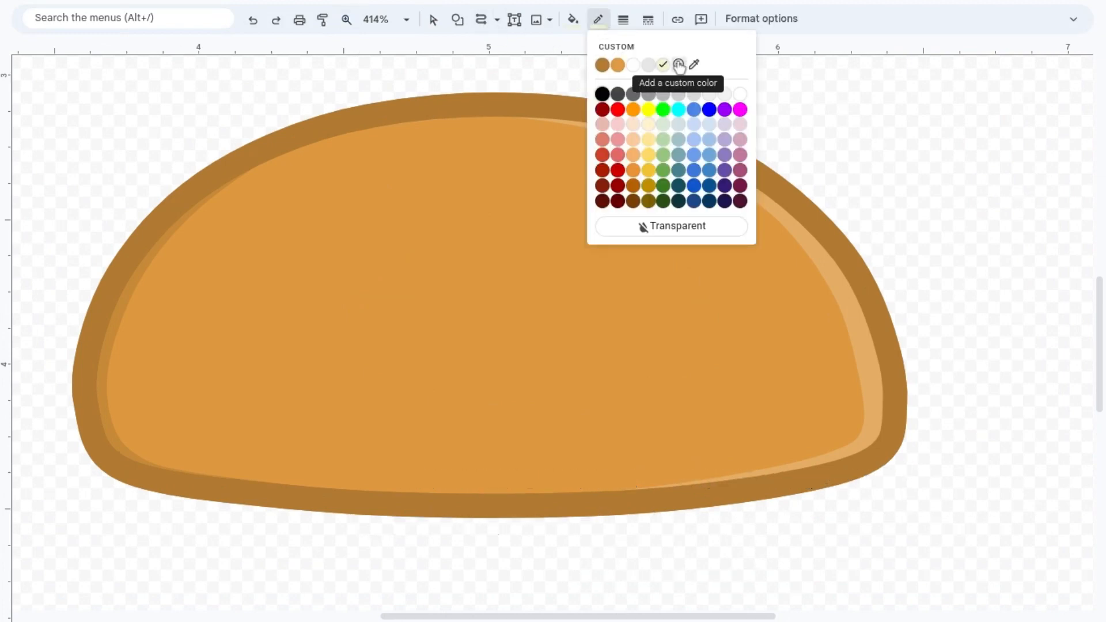
pyautogui.click(679, 65)
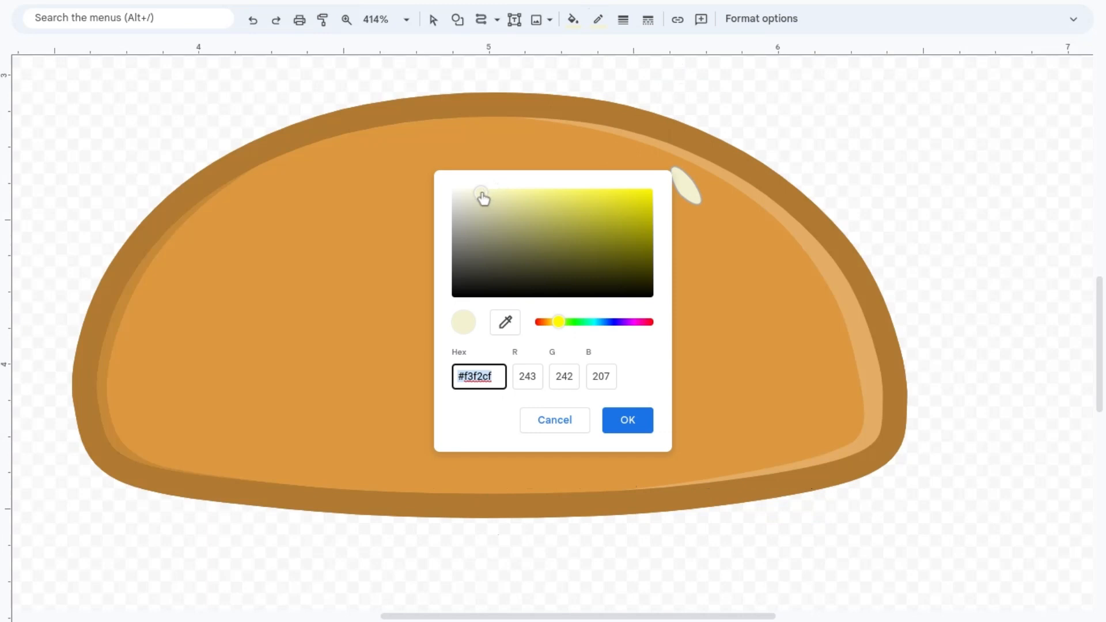
pyautogui.moveTo(482, 193); pyautogui.dragTo(479, 198)
pyautogui.click(644, 418)
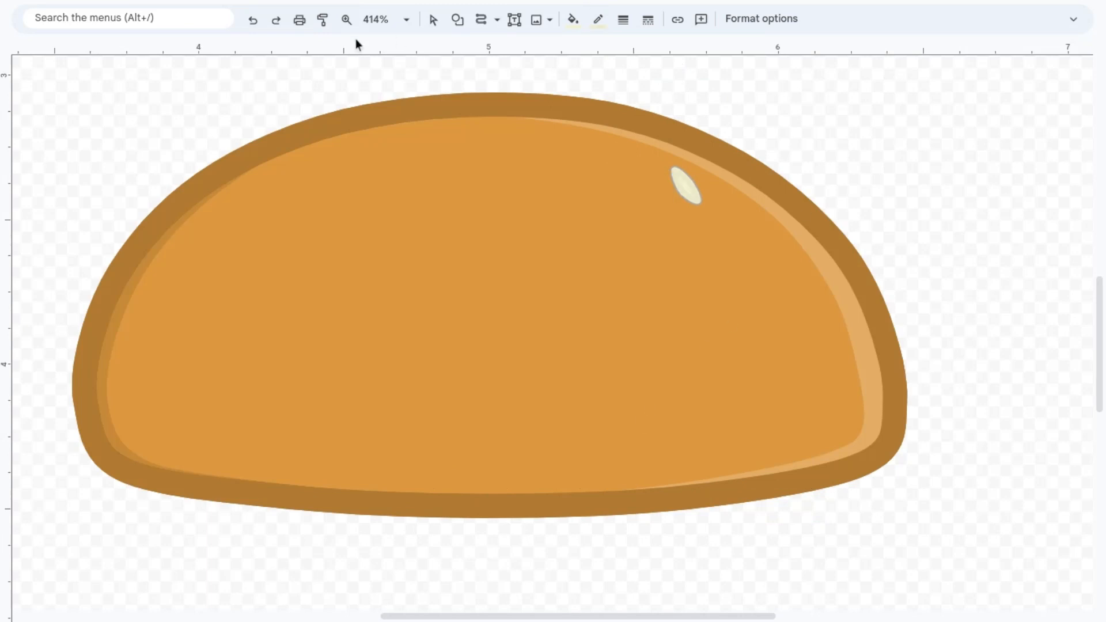
# Step: Add a pale highlight sliver along the right side of the sesame seed and return the seed to the bun's upper-right area
pyautogui.click(433, 20)
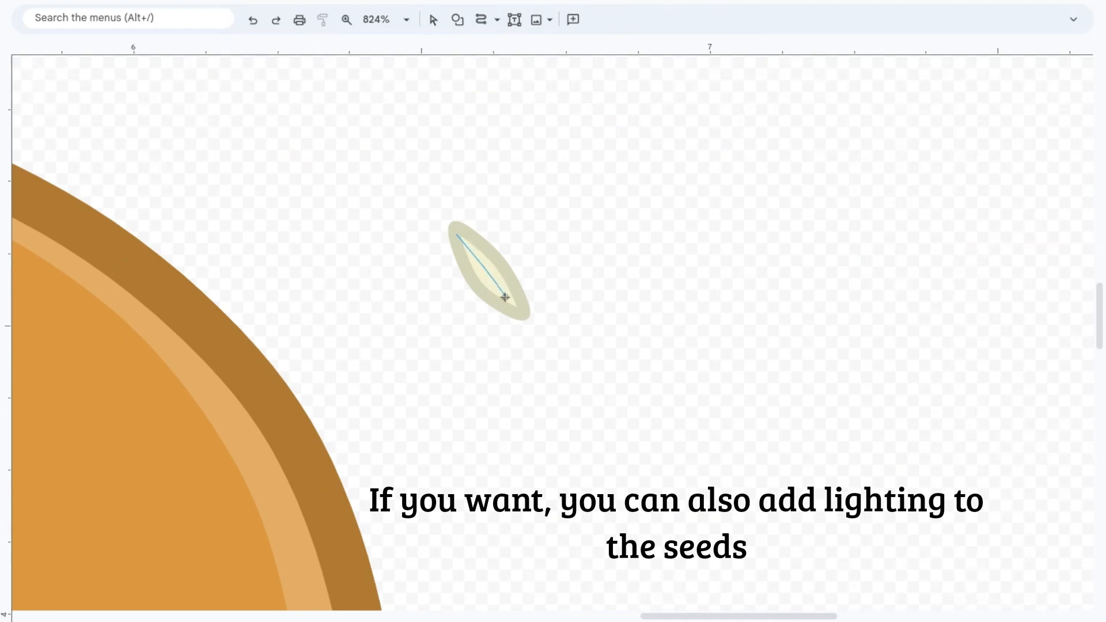
pyautogui.doubleClick(522, 316)
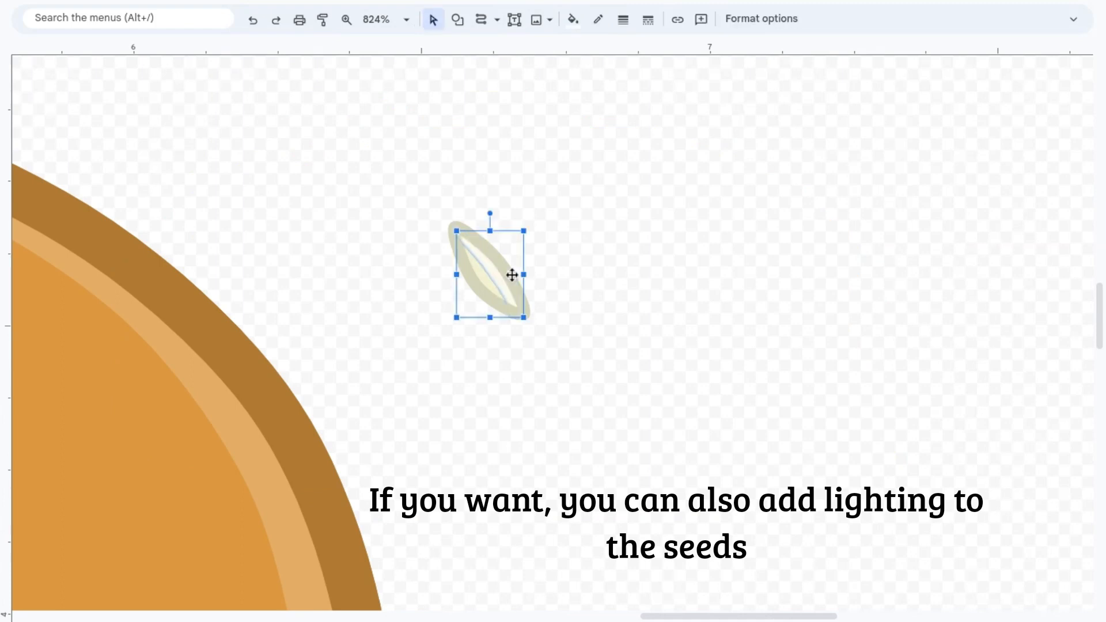
pyautogui.click(404, 202)
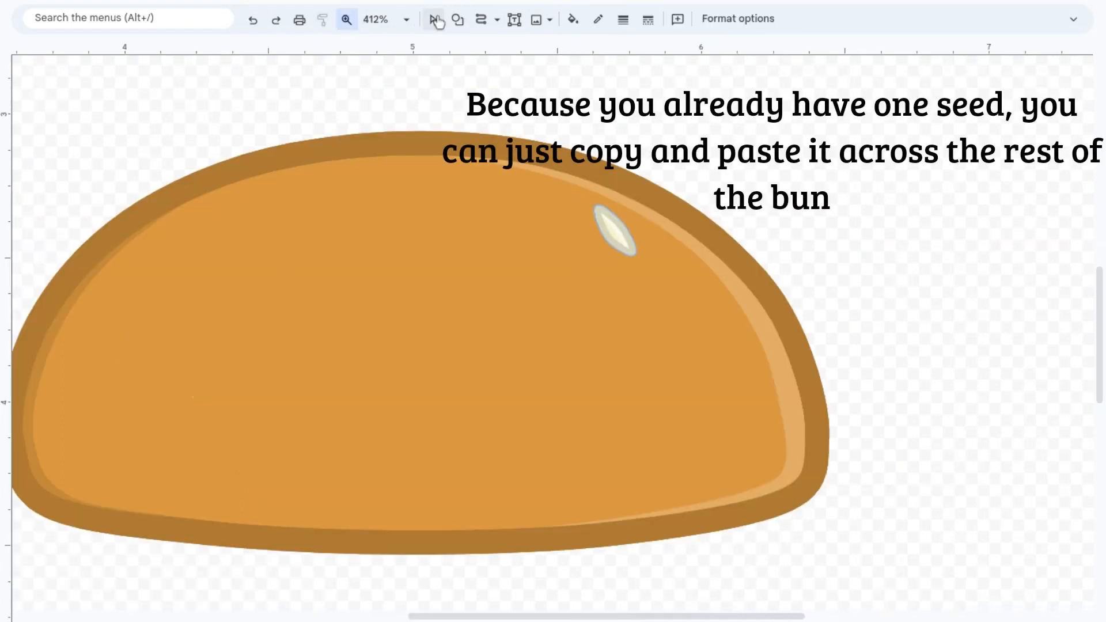
pyautogui.click(612, 229)
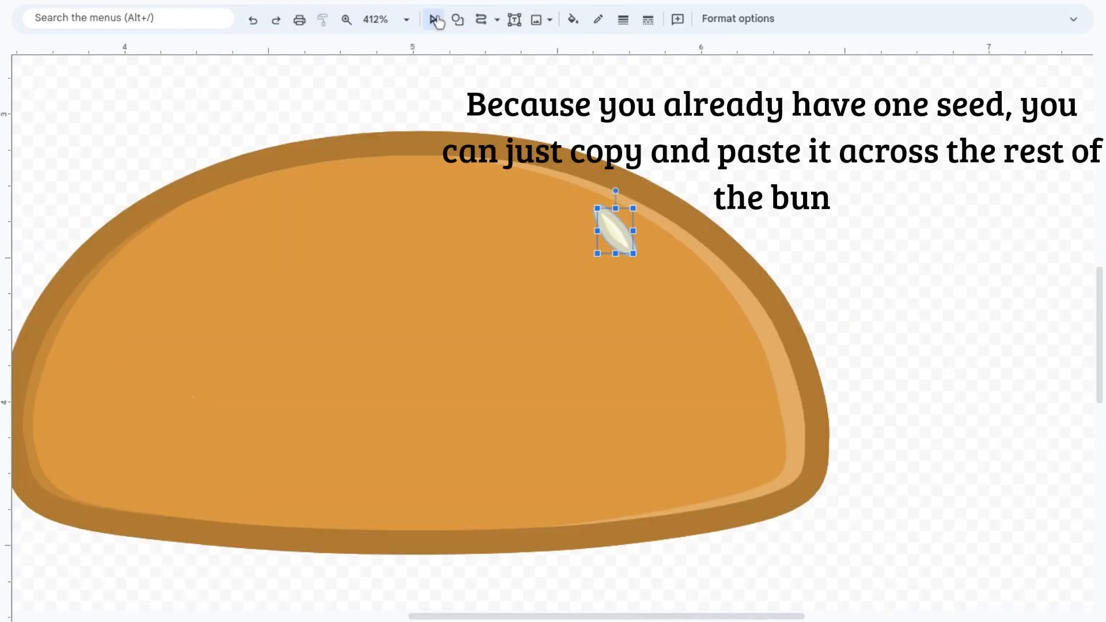
# Step: Paste copies of the highlighted seed and scatter them across the bun at different angles
pyautogui.hotkey('ctrl', 'v')
pyautogui.hotkey('ctrl', 'v')
pyautogui.hotkey('ctrl', 'v')
pyautogui.moveTo(674, 284); pyautogui.dragTo(681, 390)
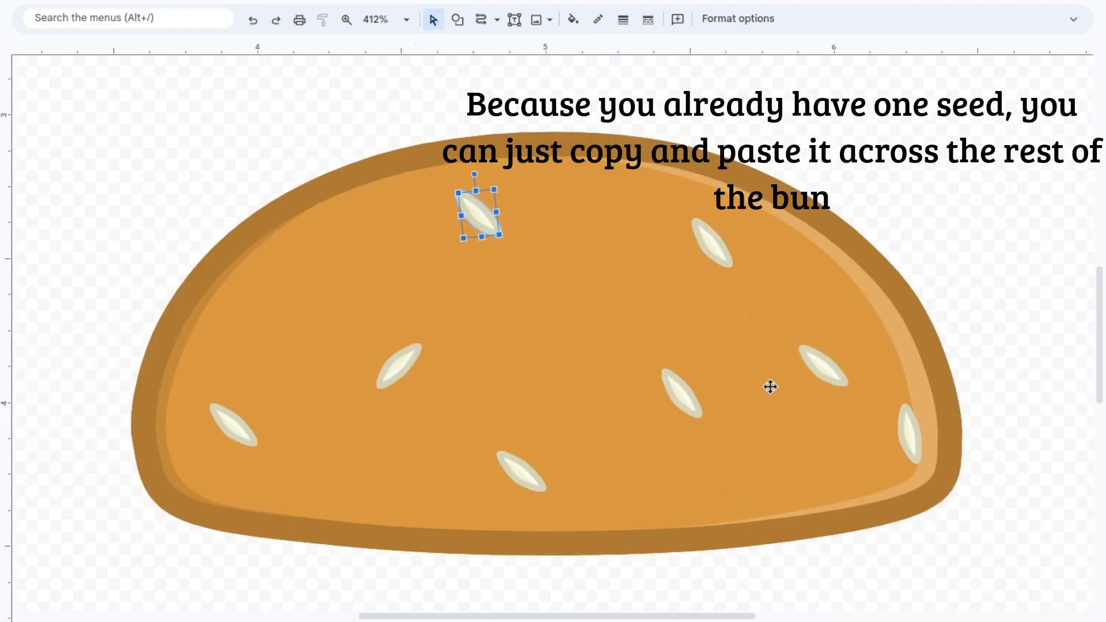
pyautogui.moveTo(682, 389); pyautogui.dragTo(633, 362)
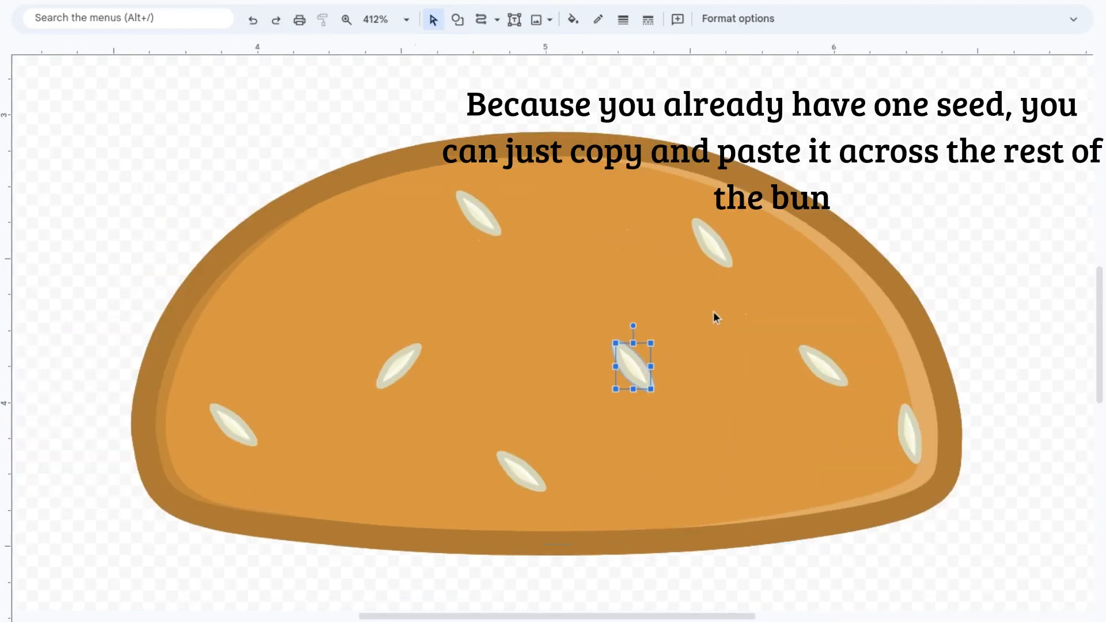
# Step: Rotate the upper-right seed nearly upright and reposition the top, middle and lower seeds for a more even spread
pyautogui.moveTo(720, 247); pyautogui.dragTo(736, 247)
pyautogui.moveTo(734, 195); pyautogui.dragTo(772, 219)
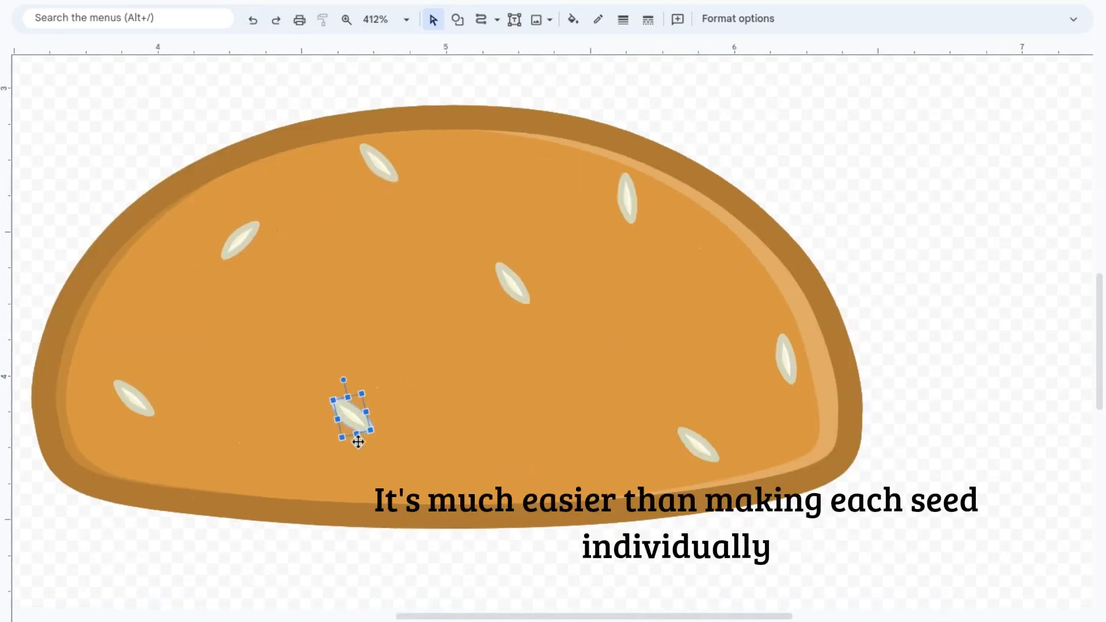
pyautogui.press('Up')
pyautogui.press('Up')
pyautogui.press('Up')
pyautogui.click(702, 443)
pyautogui.press('Up')
pyautogui.press('Up')
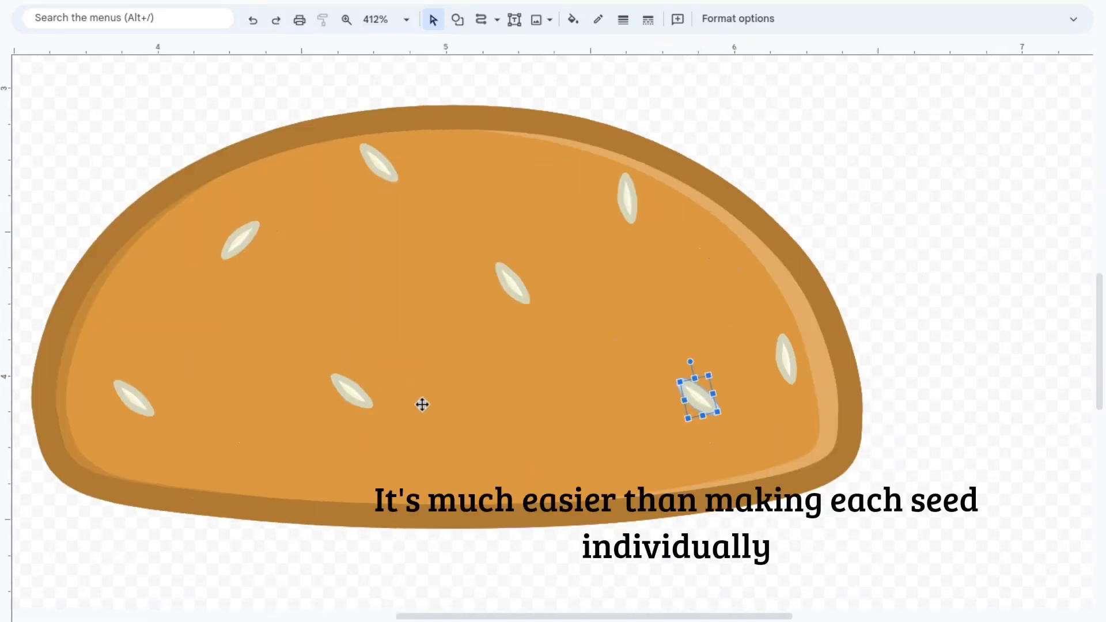
# Step: Move the lower-left seed up and shift the right-edge seed up with a slight counterclockwise rotation
pyautogui.click(135, 399)
pyautogui.press('Up')
pyautogui.press('Up')
pyautogui.click(787, 360)
pyautogui.press('Up')
pyautogui.press('Up')
pyautogui.moveTo(801, 279); pyautogui.dragTo(794, 277)
pyautogui.press('Escape')
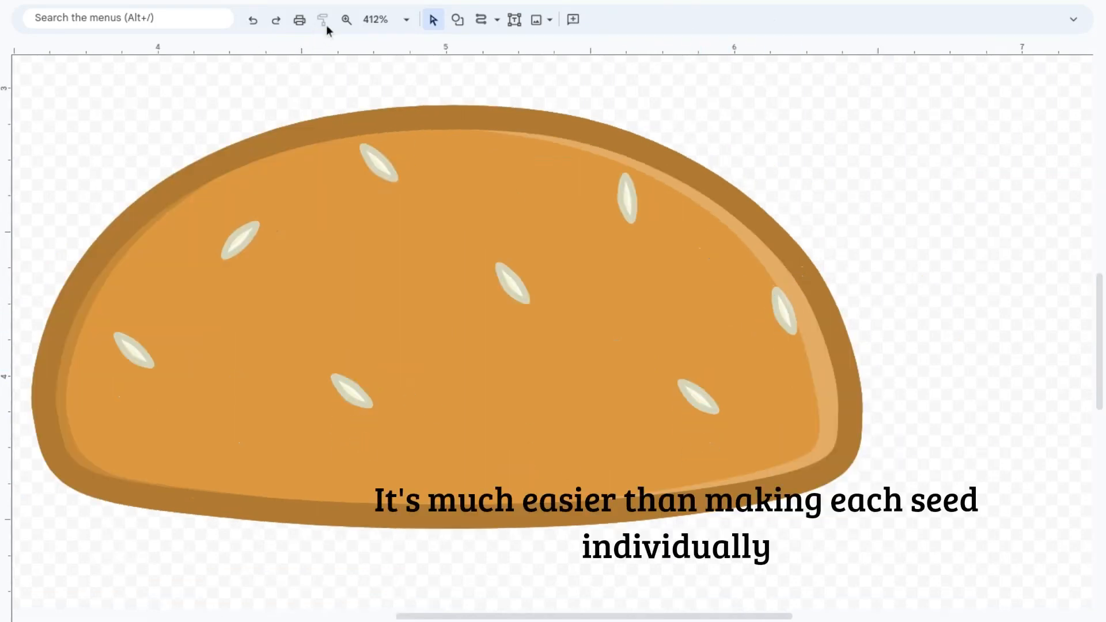
# Step: Draw a closed wavy lettuce shape along the bun's bottom edge with the Curve tool and place it behind the bun
pyautogui.click(347, 20)
pyautogui.rightClick(440, 254)
pyautogui.rightClick(440, 254)
pyautogui.click(512, 254)
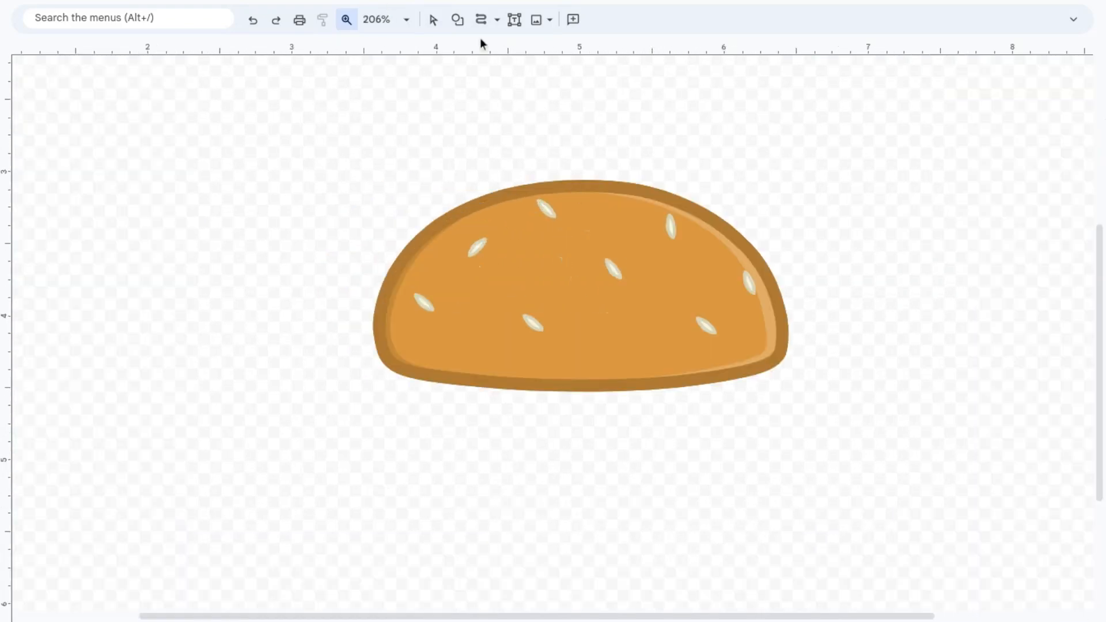
pyautogui.click(411, 17)
pyautogui.click(433, 19)
pyautogui.scroll(-3, 445, 141)
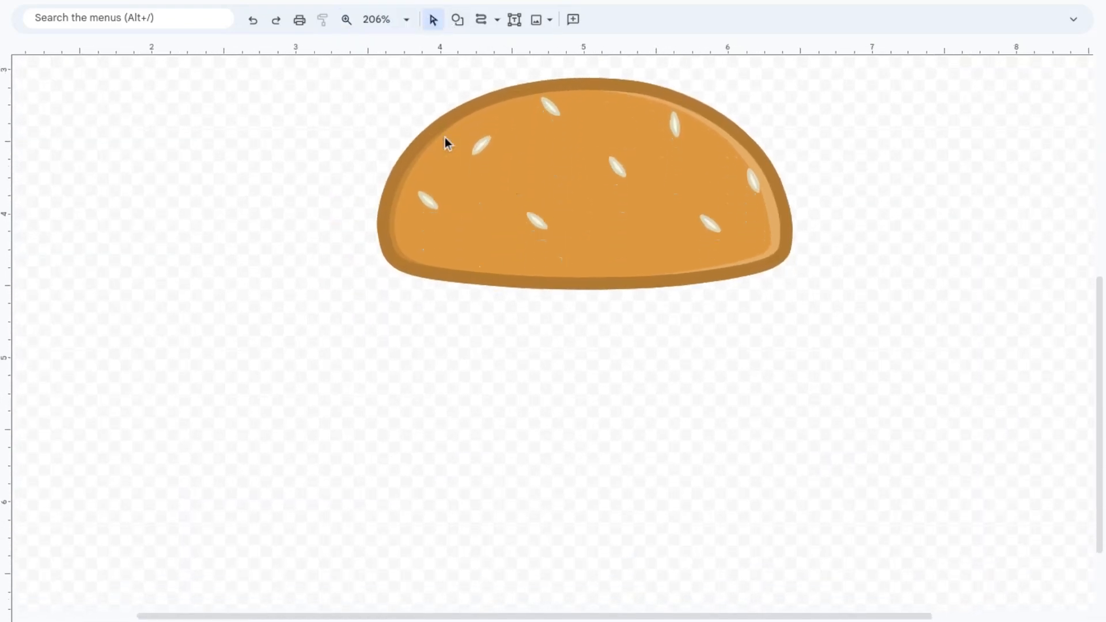
pyautogui.click(482, 19)
pyautogui.click(392, 259)
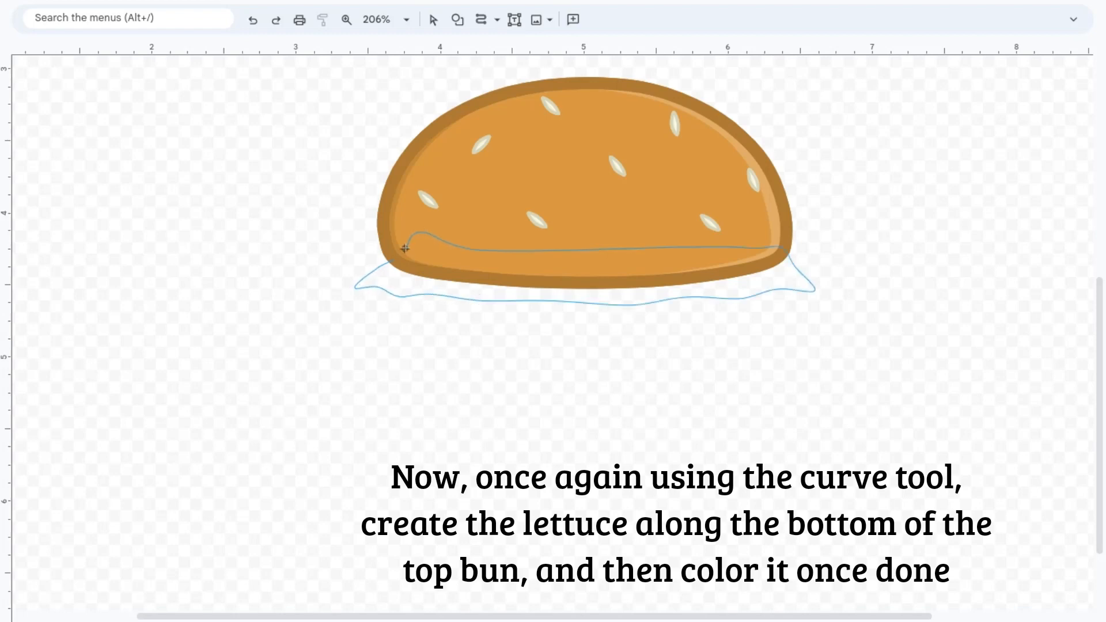
pyautogui.click(394, 259)
pyautogui.click(433, 20)
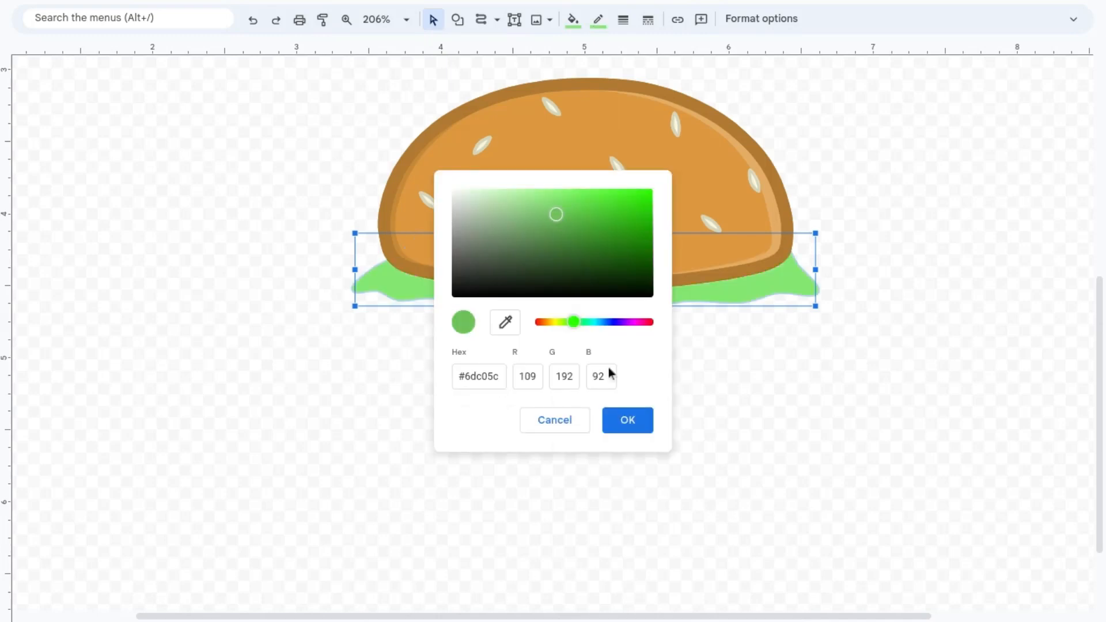
# Step: Color the lettuce light green with a thick darker green outline and deepen two waves along its lower edge
pyautogui.click(627, 419)
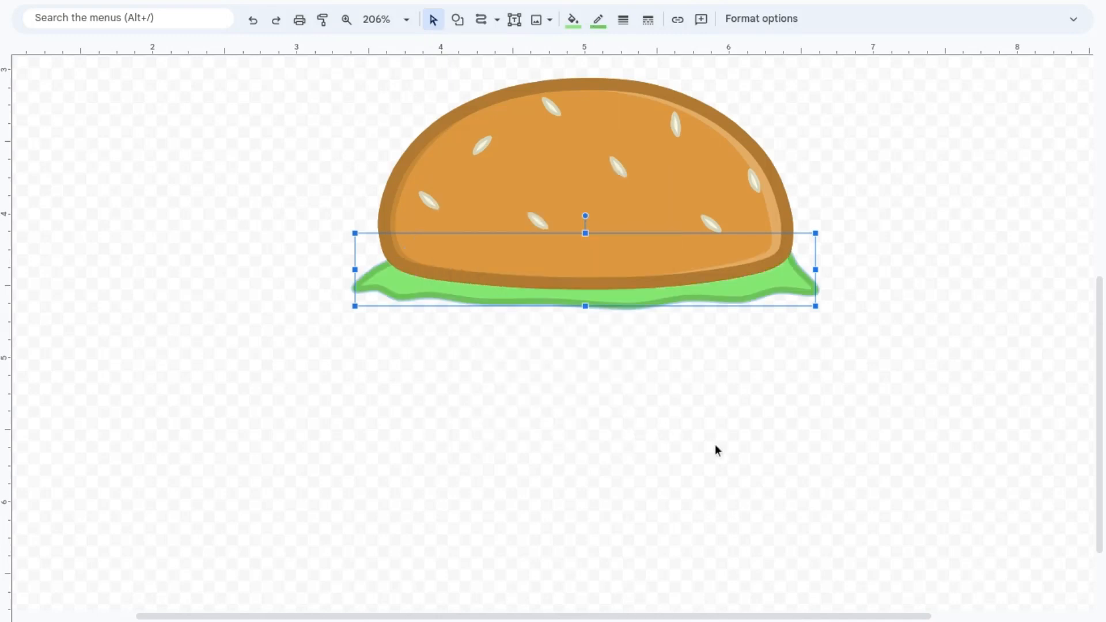
pyautogui.doubleClick(662, 296)
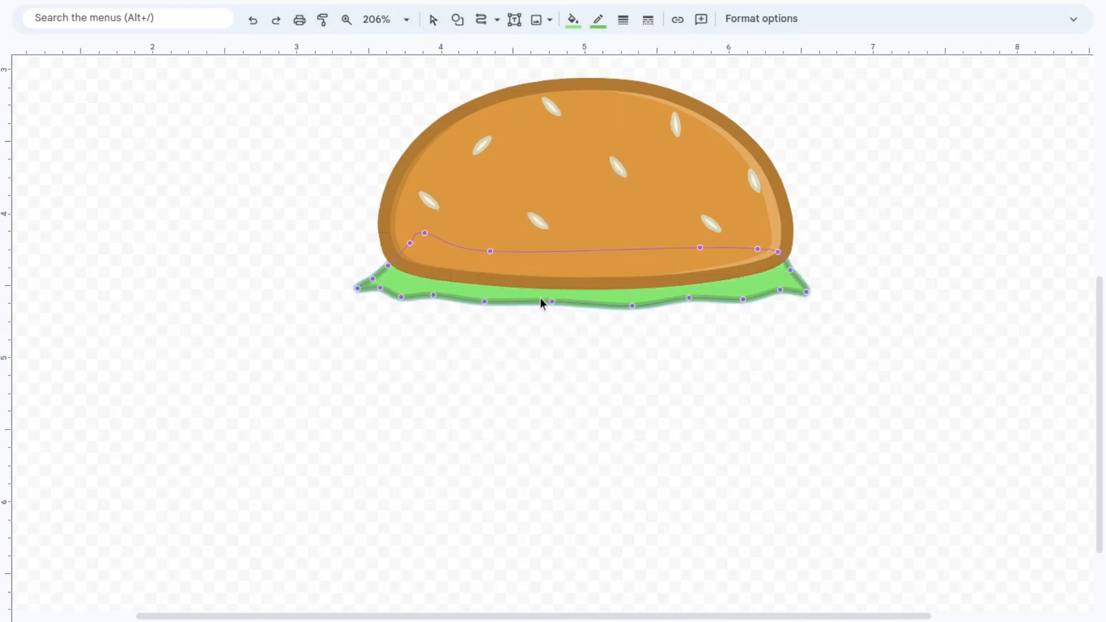
pyautogui.moveTo(483, 304); pyautogui.dragTo(494, 308)
pyautogui.moveTo(636, 307); pyautogui.dragTo(641, 309)
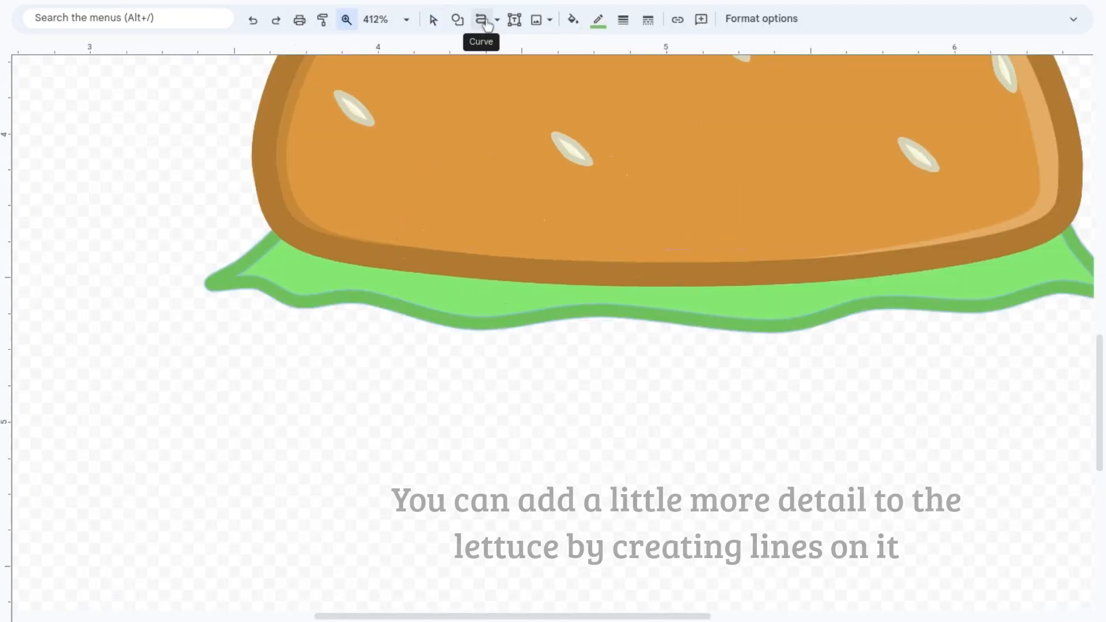
# Step: Draw thin, slightly darker green curved vein lines across the lettuce
pyautogui.click(480, 19)
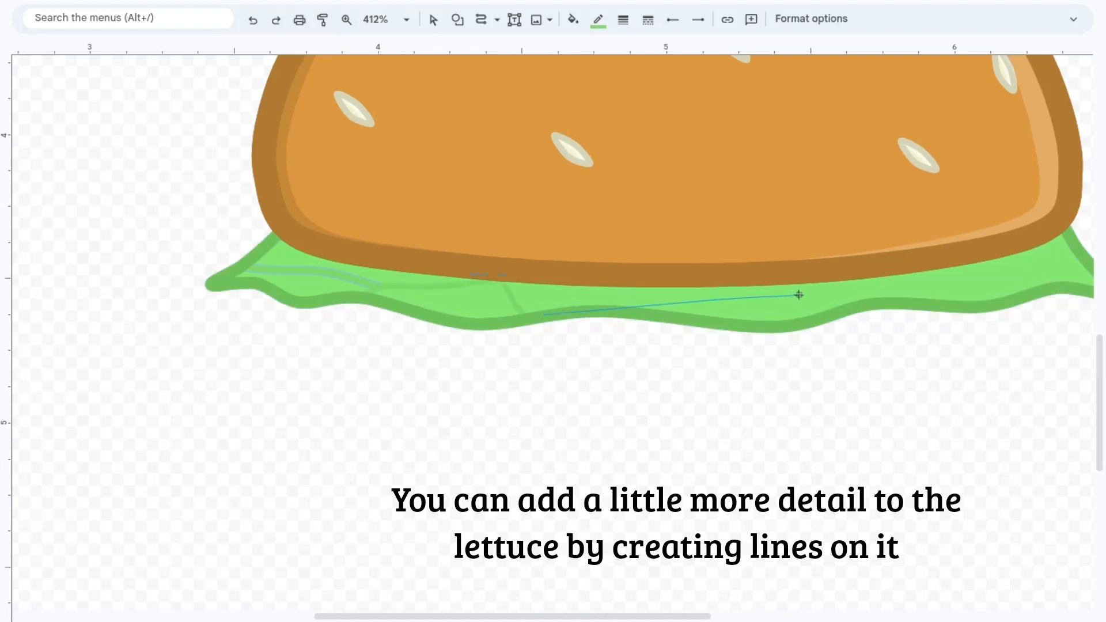
pyautogui.click(813, 301)
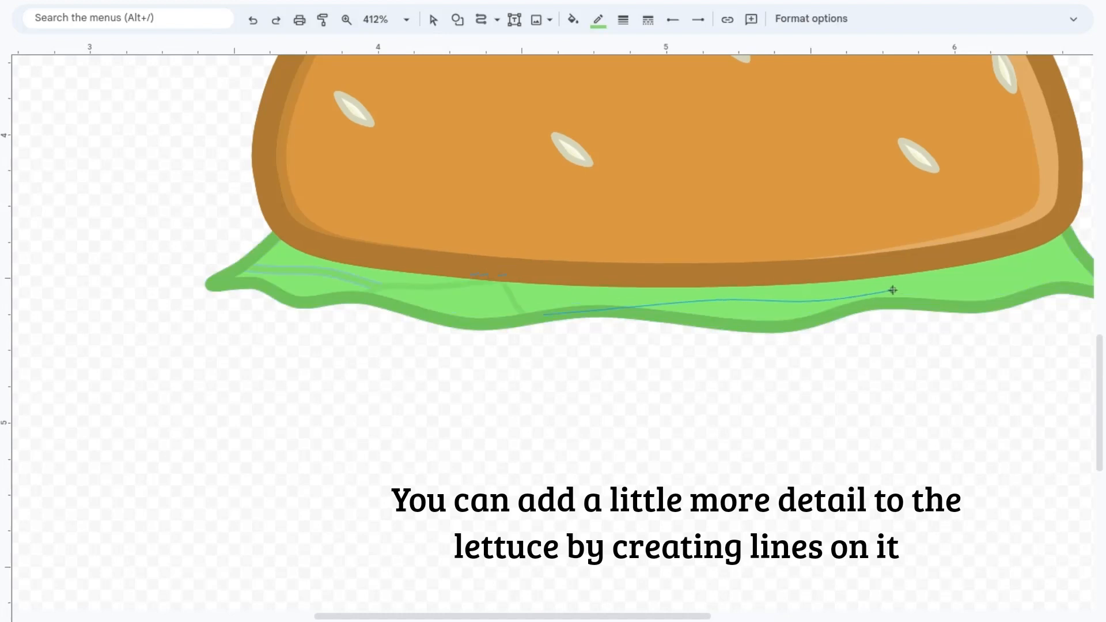
pyautogui.doubleClick(1027, 240)
# Step: Draw a curved highlight shape on the lettuce's right tip and fill it with translucent white
pyautogui.hscroll(5, 1026, 239)
pyautogui.scroll(1, 1027, 240)
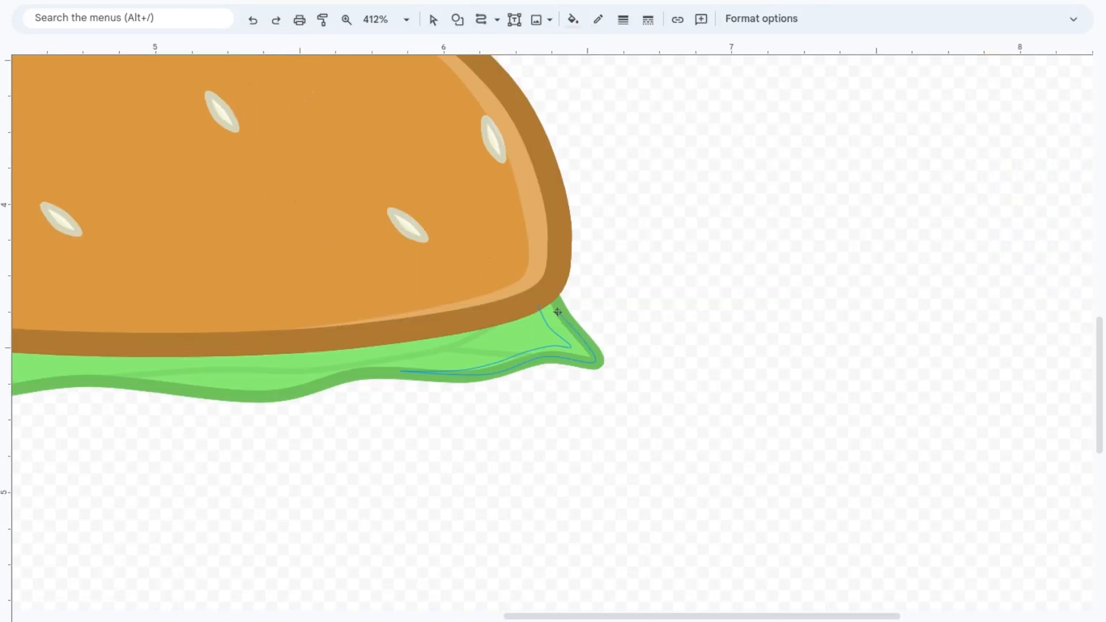
pyautogui.click(539, 303)
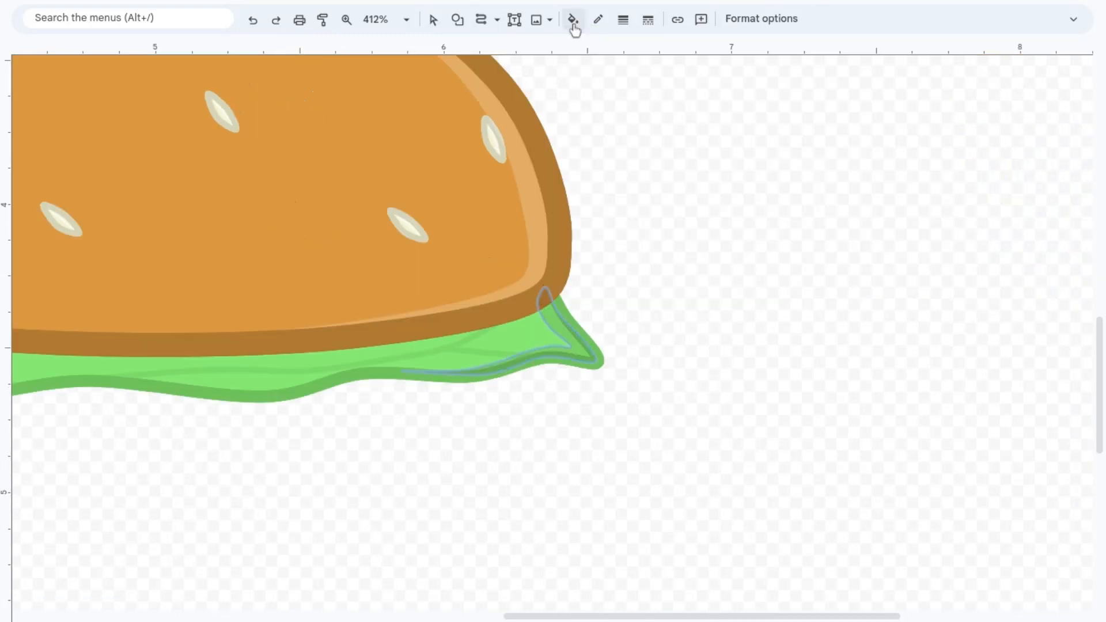
pyautogui.click(573, 21)
pyautogui.click(615, 87)
pyautogui.click(437, 26)
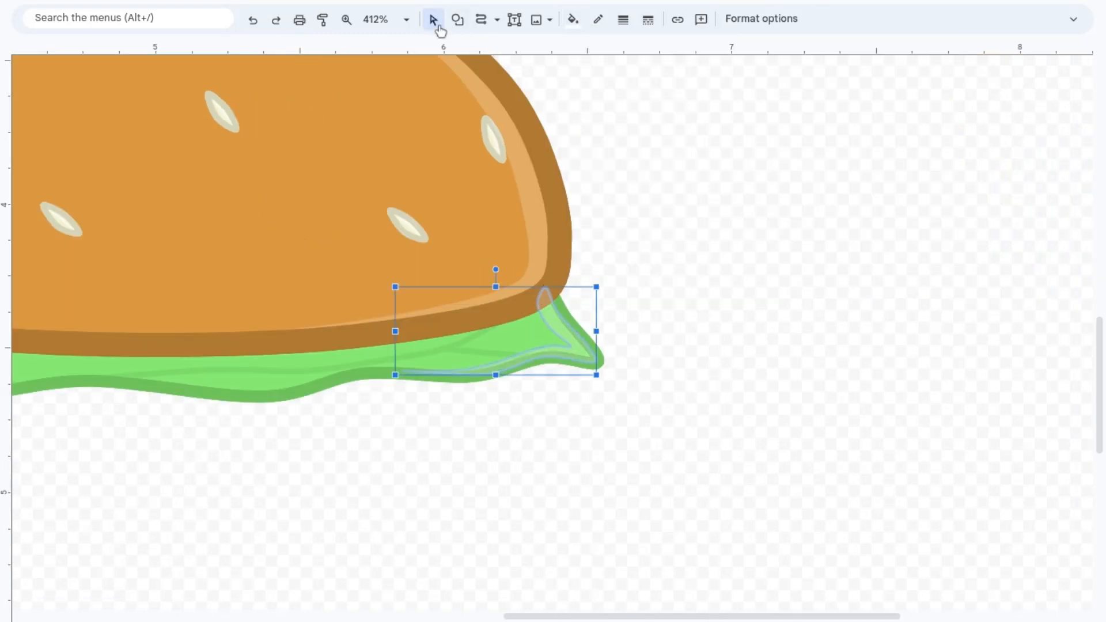
# Step: Arrange the lettuce highlight beneath the bun and the lettuce's dark green outline
pyautogui.click(746, 310)
pyautogui.click(583, 351)
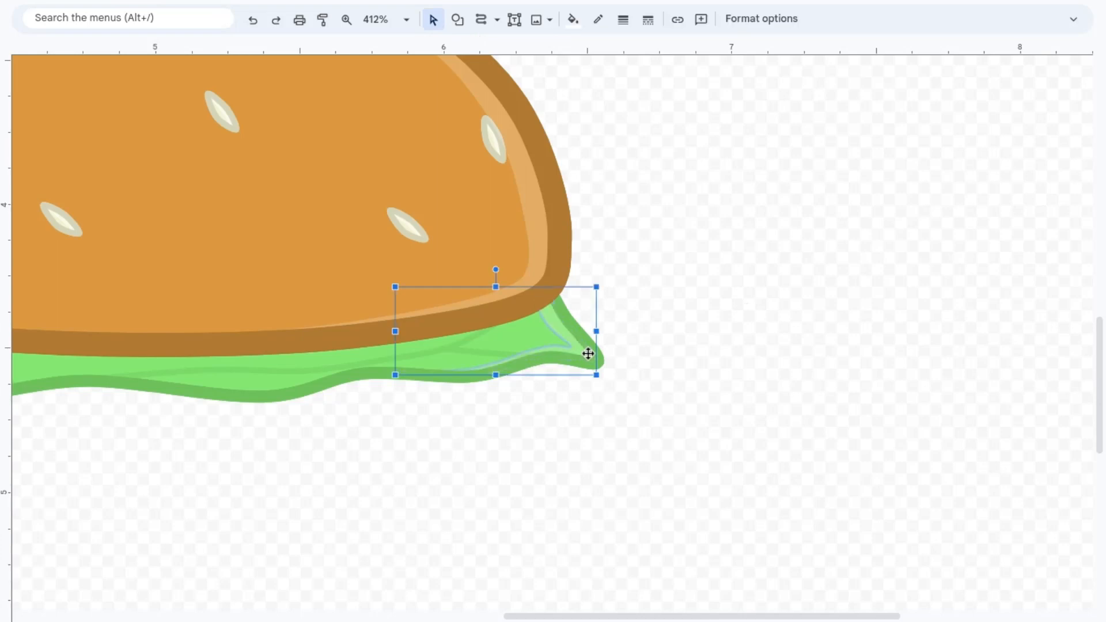
pyautogui.click(657, 378)
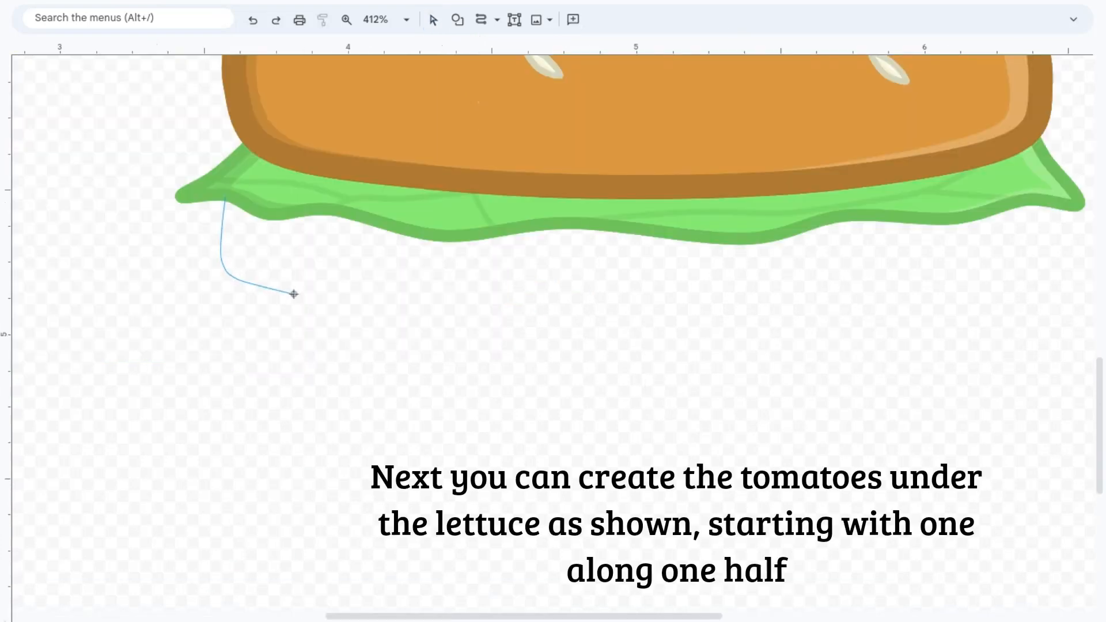
# Step: Draw a rounded tomato slice beneath the left half of the lettuce with the Curve tool
pyautogui.click(491, 318)
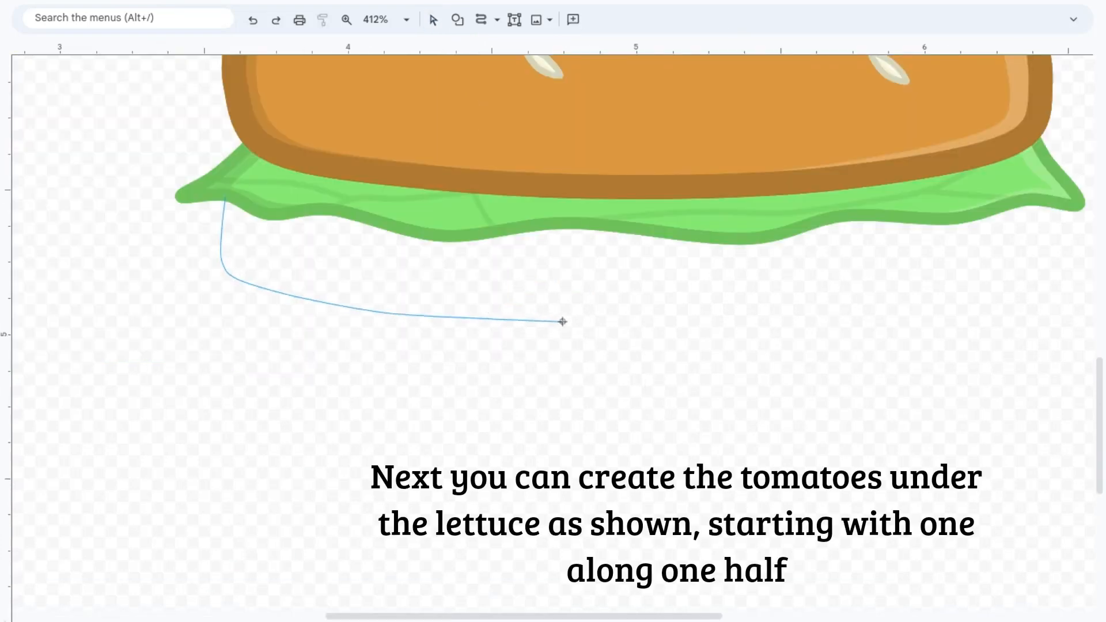
pyautogui.click(580, 320)
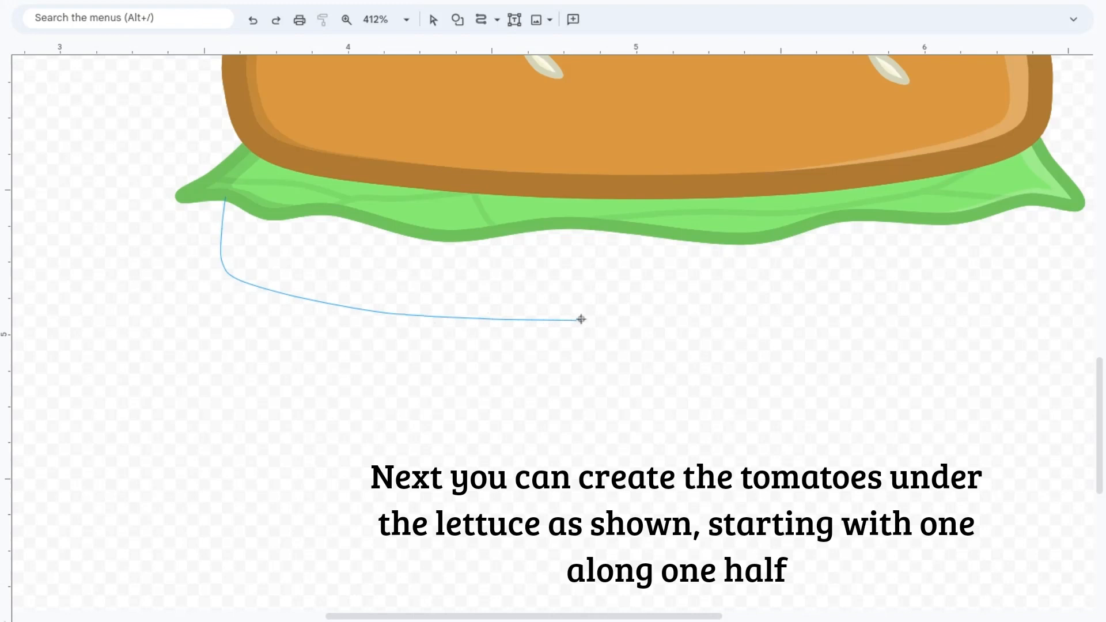
pyautogui.click(657, 315)
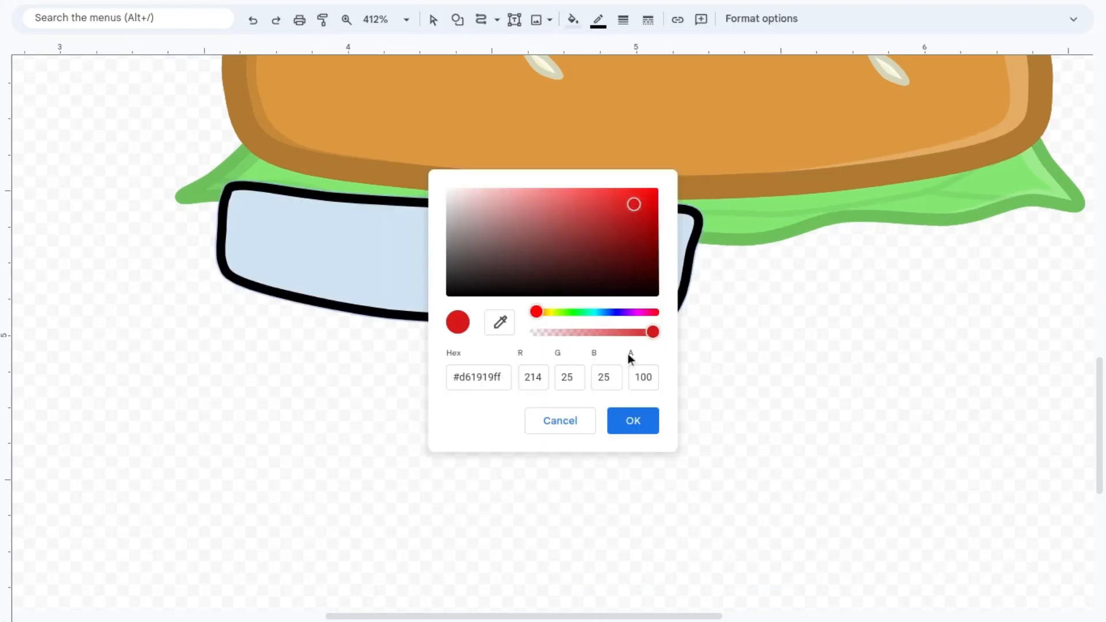
# Step: Fill the tomato slice with red #d61919, give it a darker red outline, and tuck it behind the lettuce
pyautogui.click(630, 419)
pyautogui.click(598, 19)
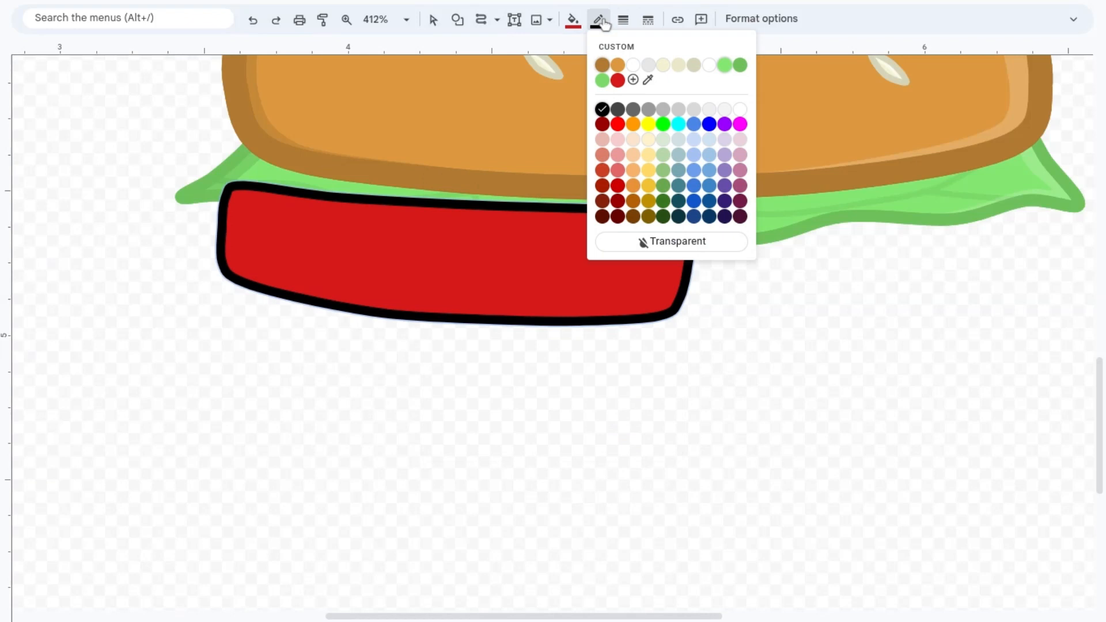
pyautogui.click(618, 80)
pyautogui.click(598, 19)
pyautogui.click(633, 80)
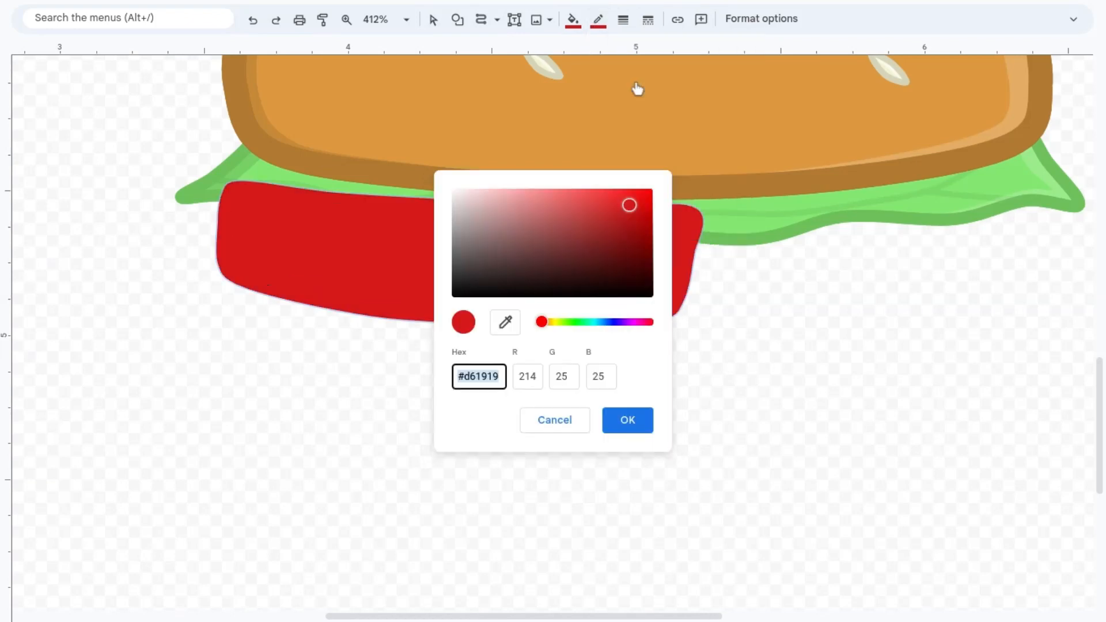
pyautogui.click(630, 223)
pyautogui.click(628, 421)
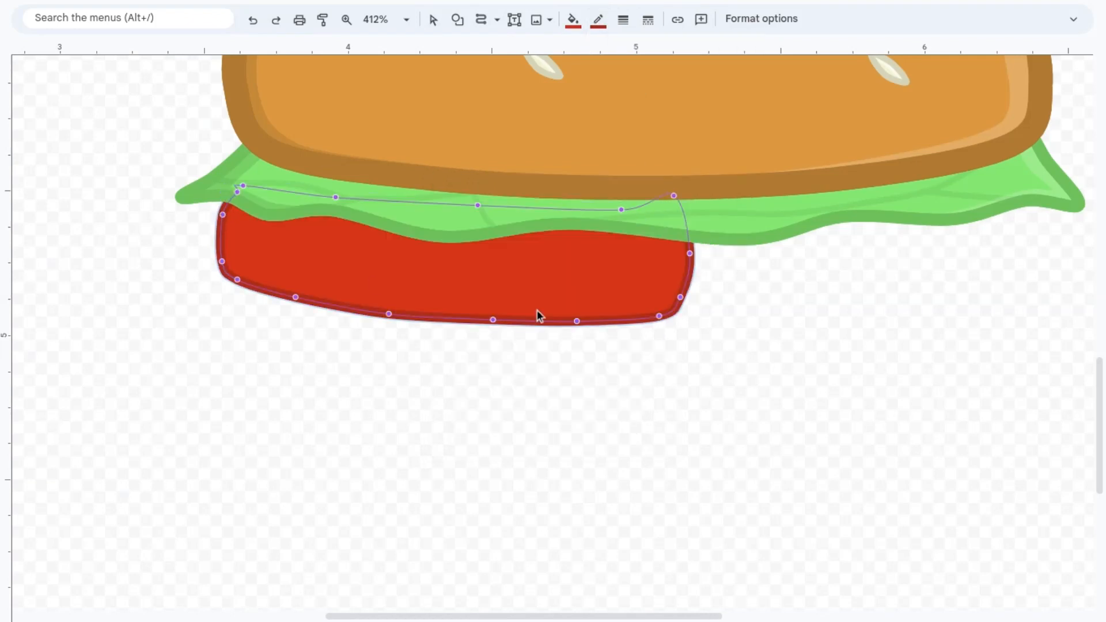
pyautogui.click(747, 350)
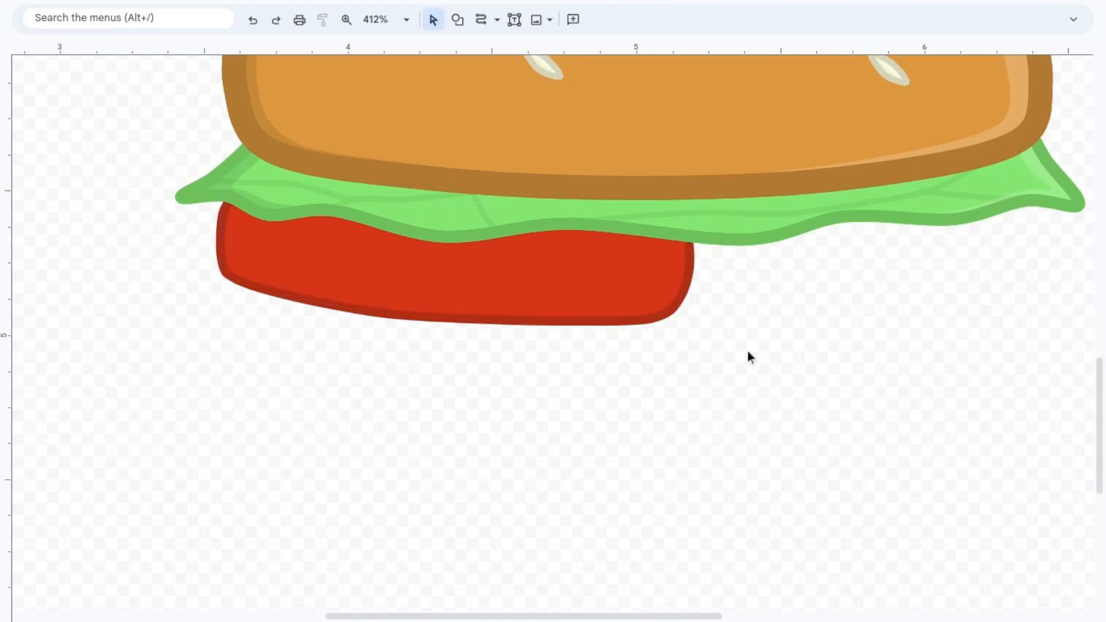
# Step: Duplicate the tomato slice and flip the copy horizontally
pyautogui.scroll(2, 747, 350)
pyautogui.hscroll(3, 747, 350)
pyautogui.hscroll(-2, 747, 350)
pyautogui.click(557, 377)
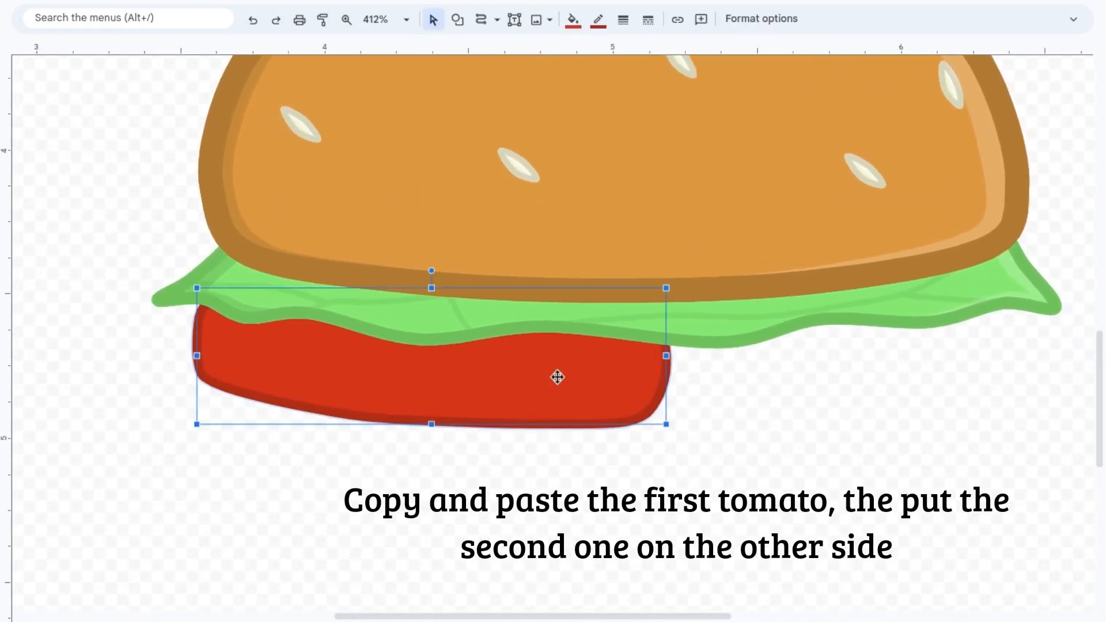
pyautogui.hotkey('ctrl', 'c')
pyautogui.hotkey('ctrl', 'v')
pyautogui.rightClick(576, 387)
pyautogui.moveTo(730, 277)
pyautogui.click(903, 333)
# Step: Move the flipped tomato slice under the lettuce's right half, behind the first slice and slightly higher
pyautogui.press('Up')
pyautogui.press('Up')
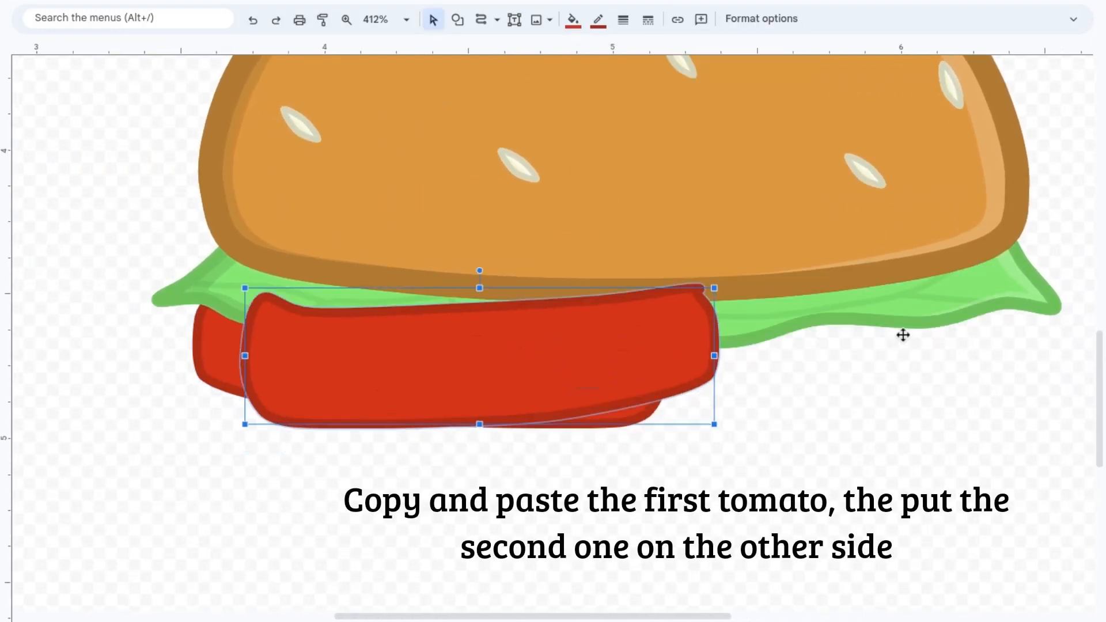
pyautogui.press('Right')
pyautogui.press('Right')
pyautogui.press('Right')
pyautogui.press('Right')
pyautogui.press('Right')
pyautogui.press('Right')
pyautogui.press('Right')
pyautogui.press('Right')
pyautogui.press('Right')
pyautogui.press('Right')
pyautogui.press('Right')
pyautogui.press('Right')
pyautogui.press('Right')
pyautogui.hotkey('ctrl', 'shift', 'Down')
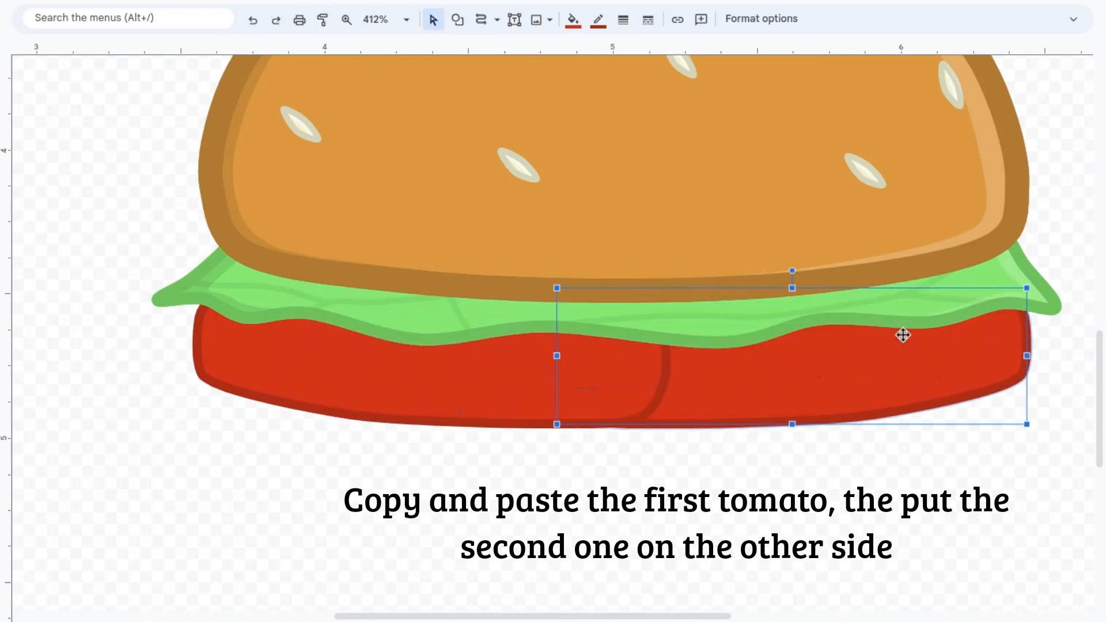
pyautogui.press('Up')
pyautogui.press('Up')
pyautogui.press('Up')
pyautogui.click(920, 461)
# Step: Add translucent highlights on both tomato slices' right edges and a dark shadow where they overlap, all with transparent outlines
pyautogui.hscroll(3, 920, 465)
pyautogui.scroll(1, 920, 465)
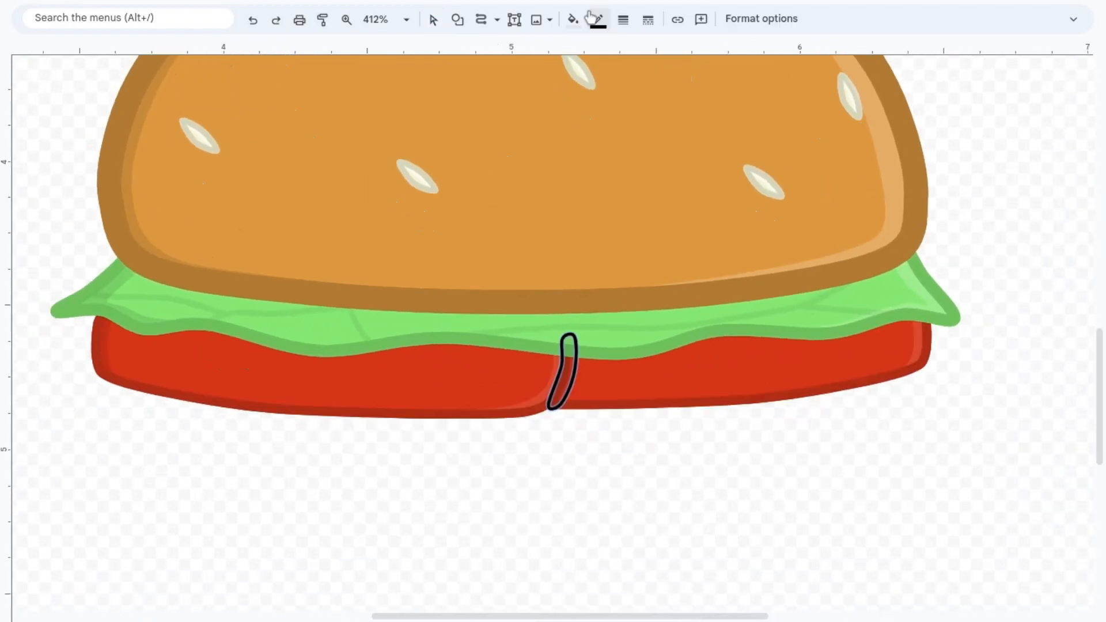
pyautogui.click(598, 19)
pyautogui.click(642, 239)
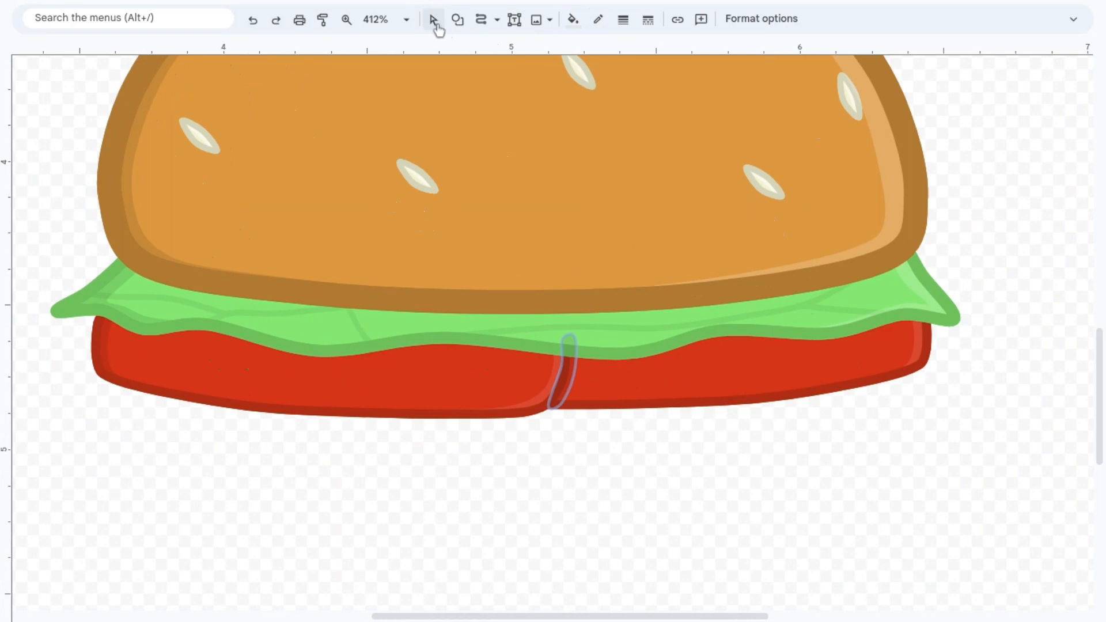
pyautogui.click(526, 453)
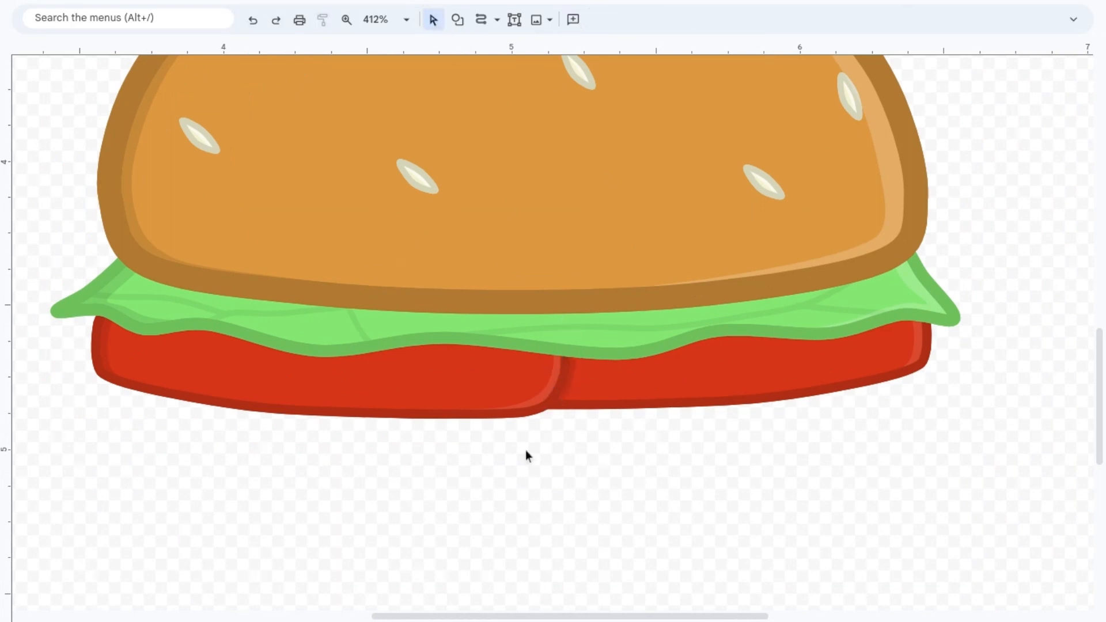
# Step: Draw a rounded dark brown patty with a darker outline behind the tomato slices and smooth the points along its lower-left edge
pyautogui.click(346, 20)
pyautogui.rightClick(585, 134)
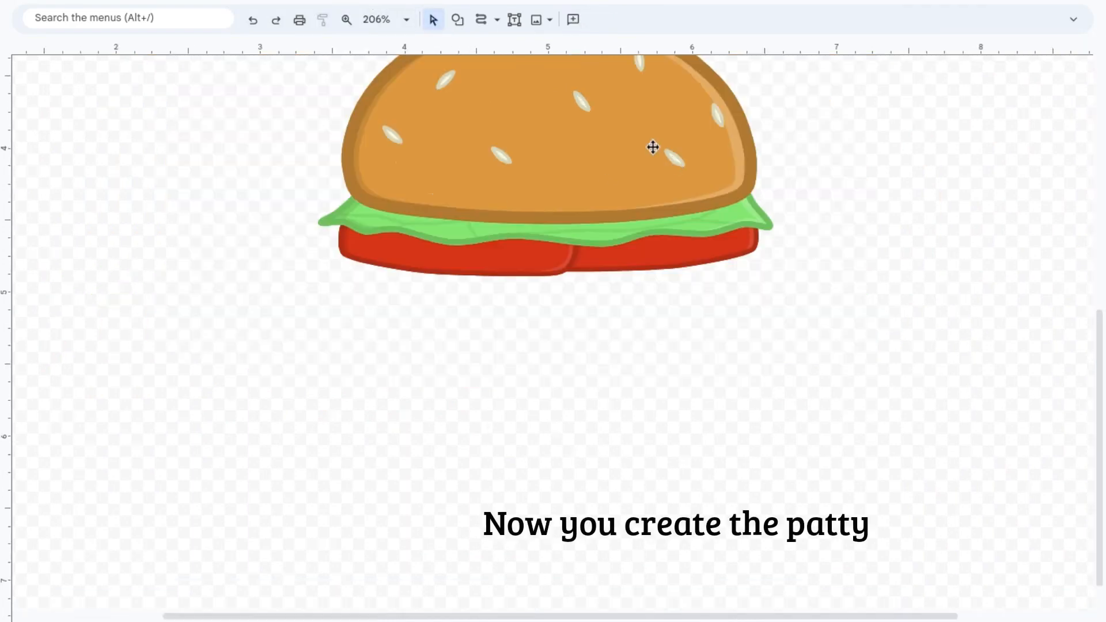
pyautogui.click(481, 20)
pyautogui.click(352, 316)
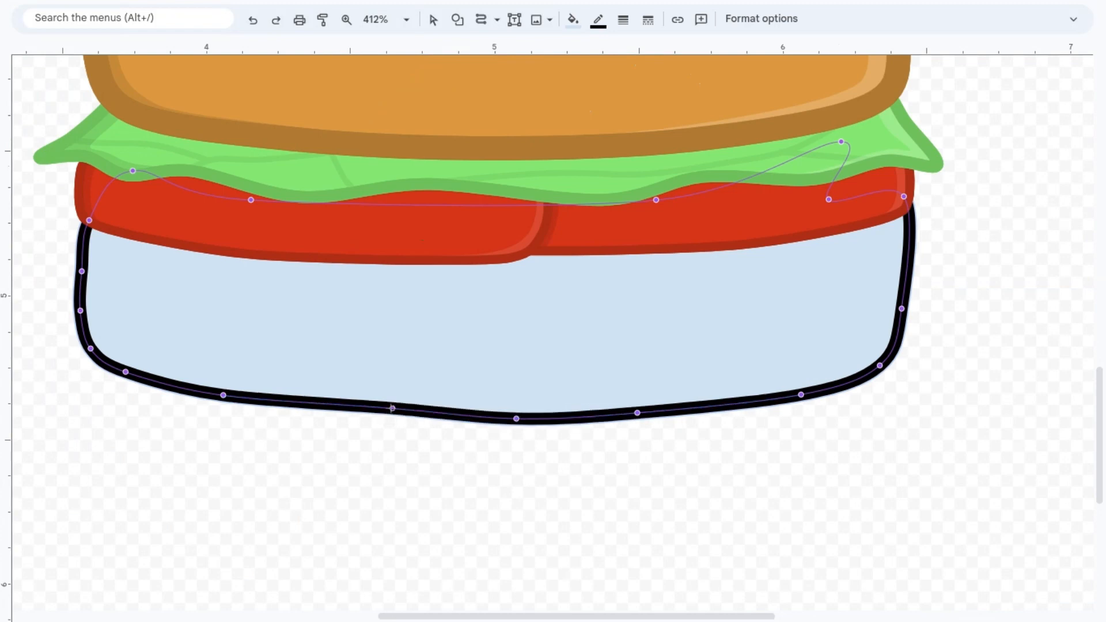
pyautogui.moveTo(392, 408); pyautogui.dragTo(366, 414)
pyautogui.moveTo(223, 394); pyautogui.dragTo(216, 397)
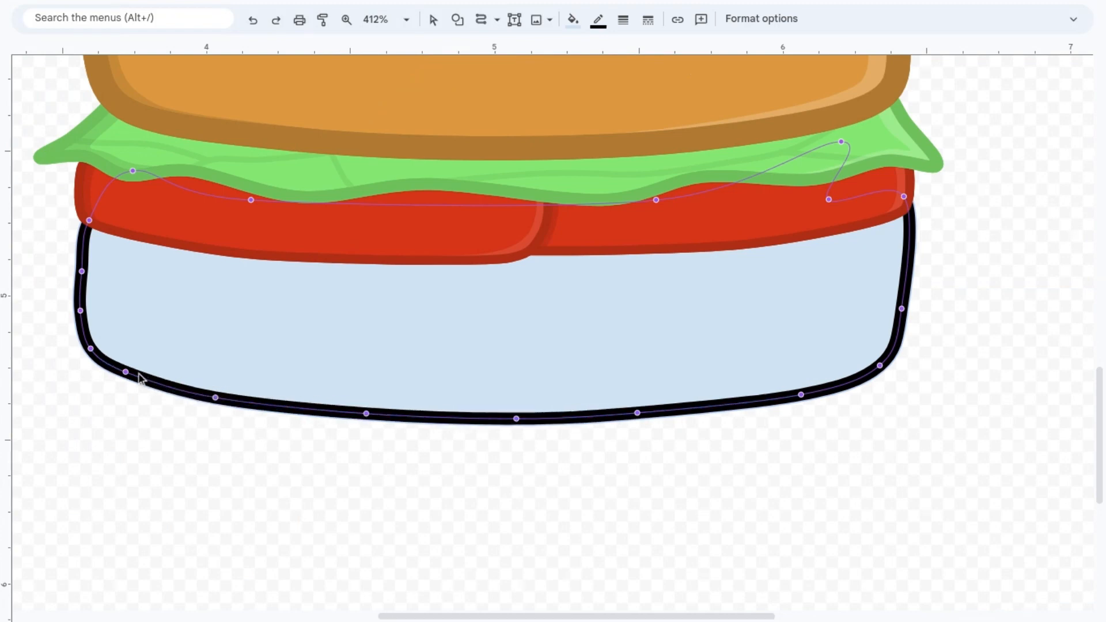
pyautogui.moveTo(124, 372); pyautogui.dragTo(122, 374)
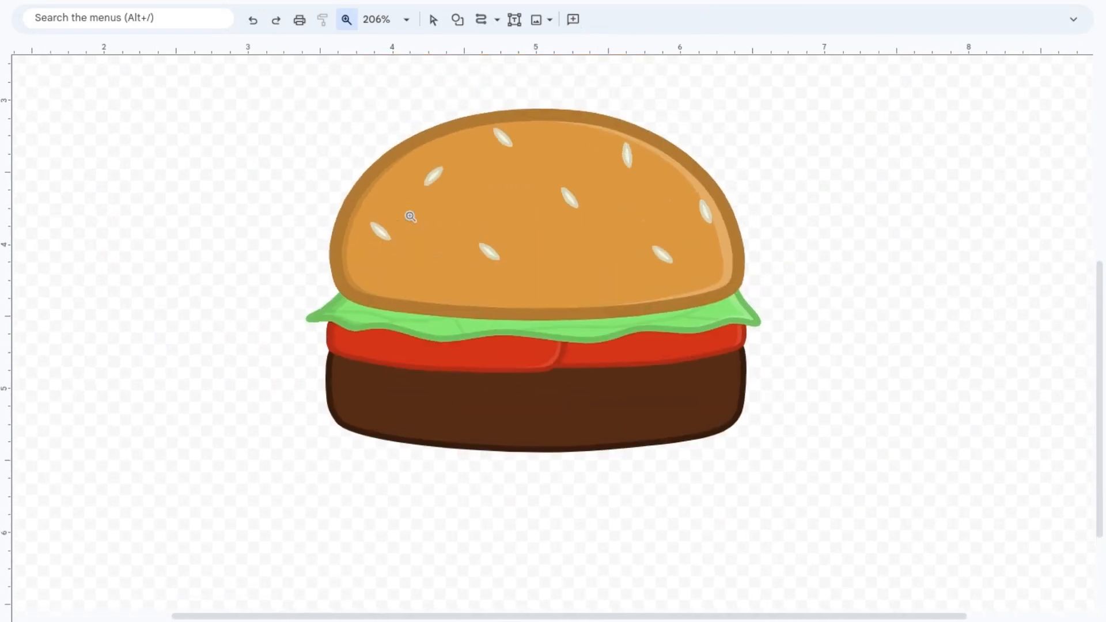
# Step: Reduce the patty's height slightly by raising its bottom edge
pyautogui.click(433, 20)
pyautogui.click(525, 395)
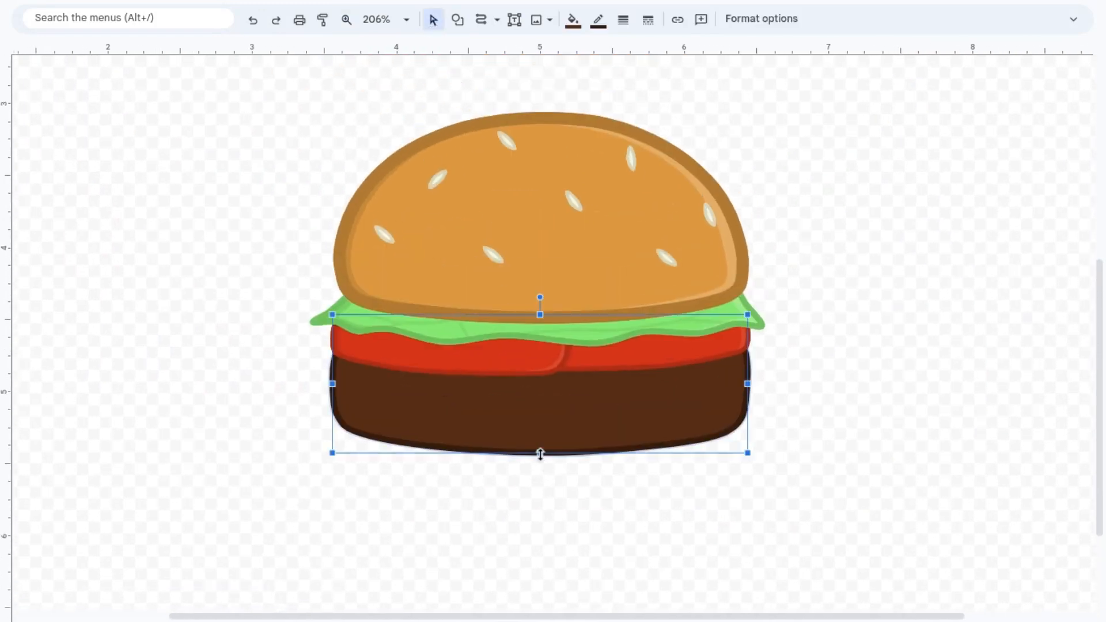
pyautogui.moveTo(541, 452); pyautogui.dragTo(543, 436)
pyautogui.click(769, 498)
# Step: Draw a small dark wave-shaped detail near the middle of the patty with the Curve tool, without a visible outline
pyautogui.click(346, 19)
pyautogui.doubleClick(535, 432)
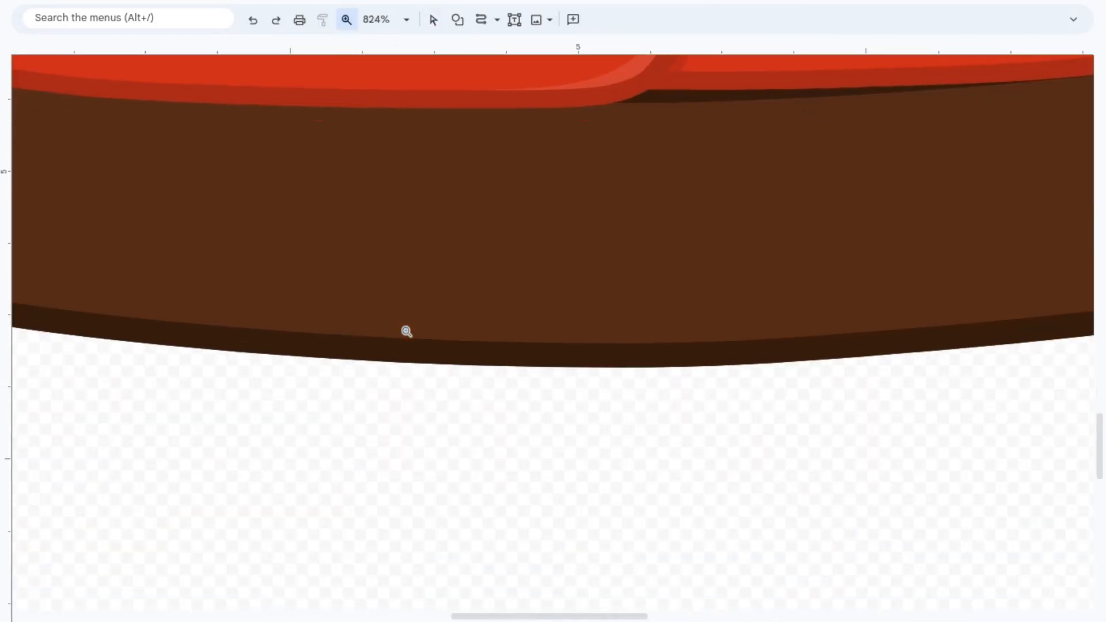
pyautogui.click(485, 21)
pyautogui.click(457, 158)
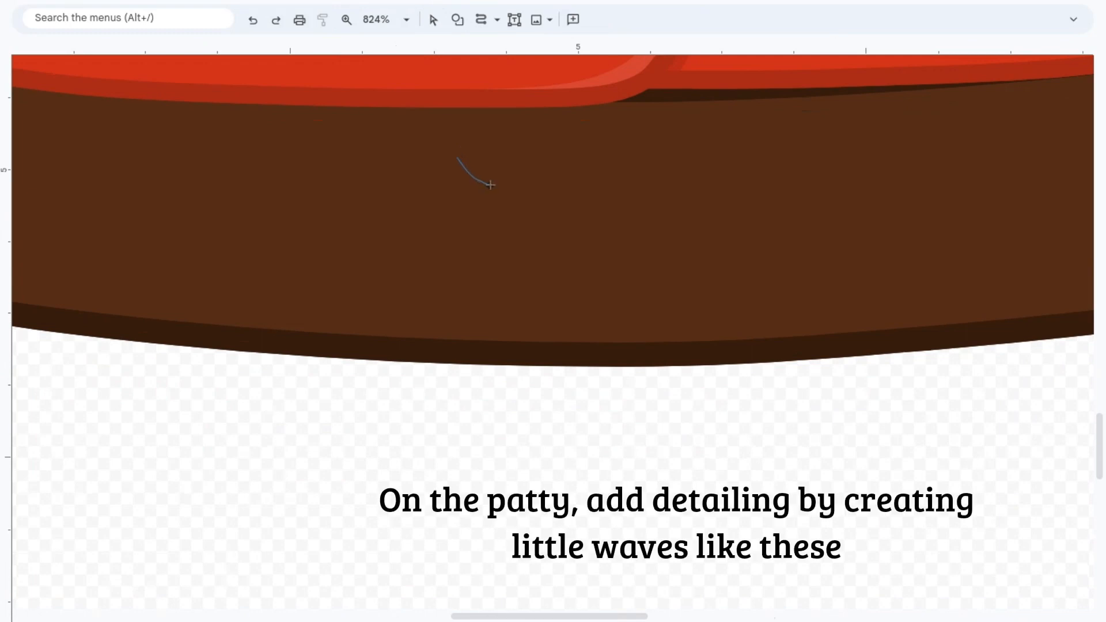
pyautogui.click(549, 177)
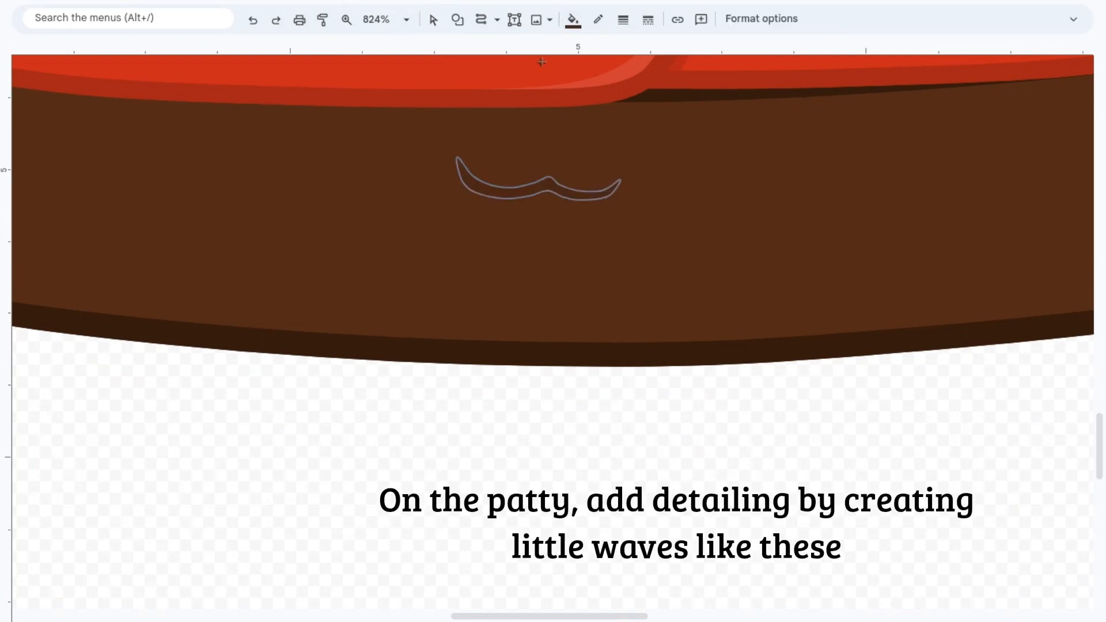
pyautogui.doubleClick(605, 185)
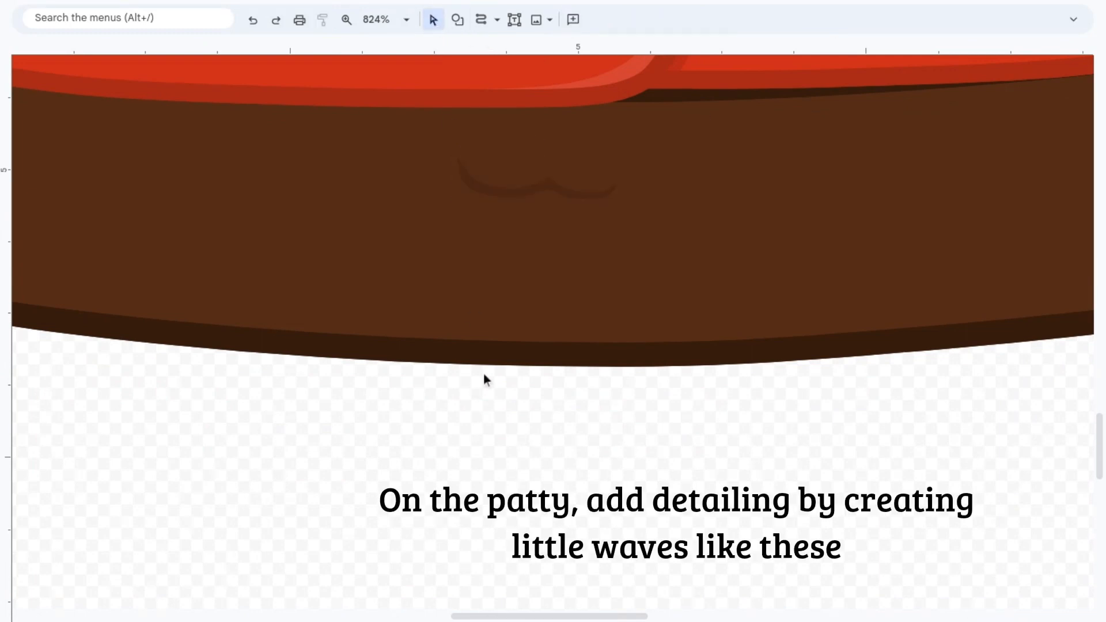
# Step: Add dark wave details near the patty's left end, right end and lower right, and shorten the lower-right wave from its left side
pyautogui.scroll(1, 631, 286)
pyautogui.hscroll(-1, 631, 287)
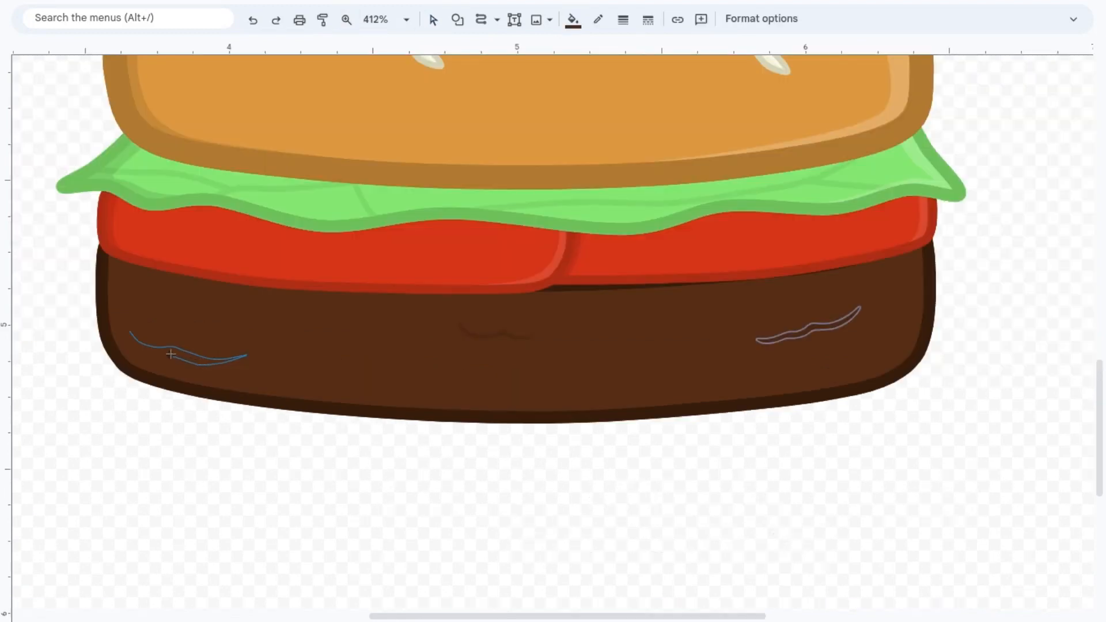
pyautogui.click(130, 333)
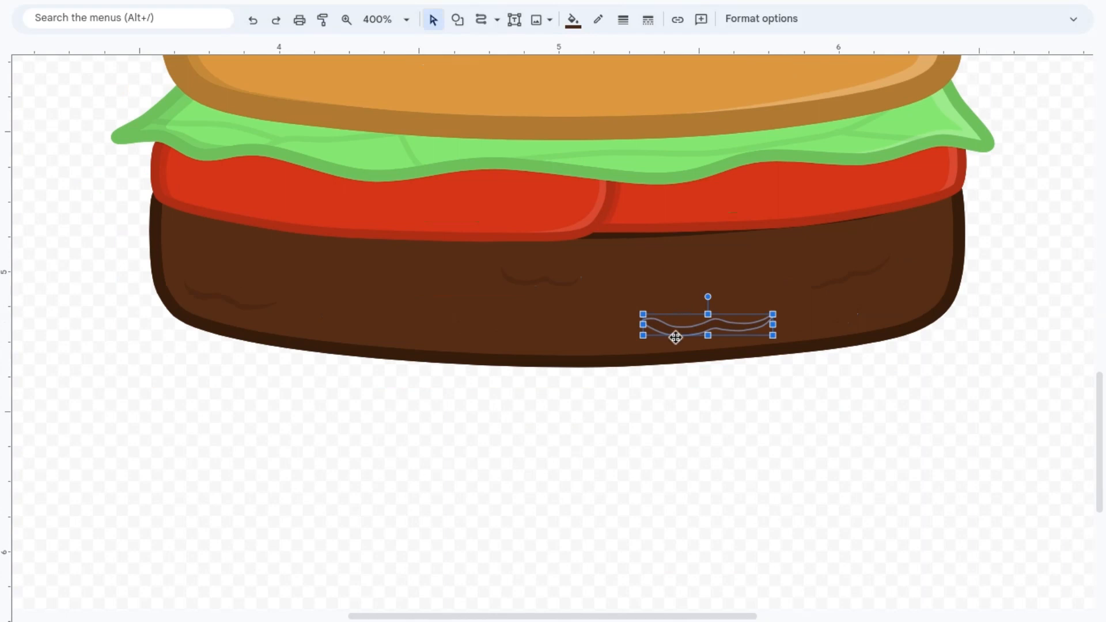
pyautogui.doubleClick(675, 333)
pyautogui.click(679, 392)
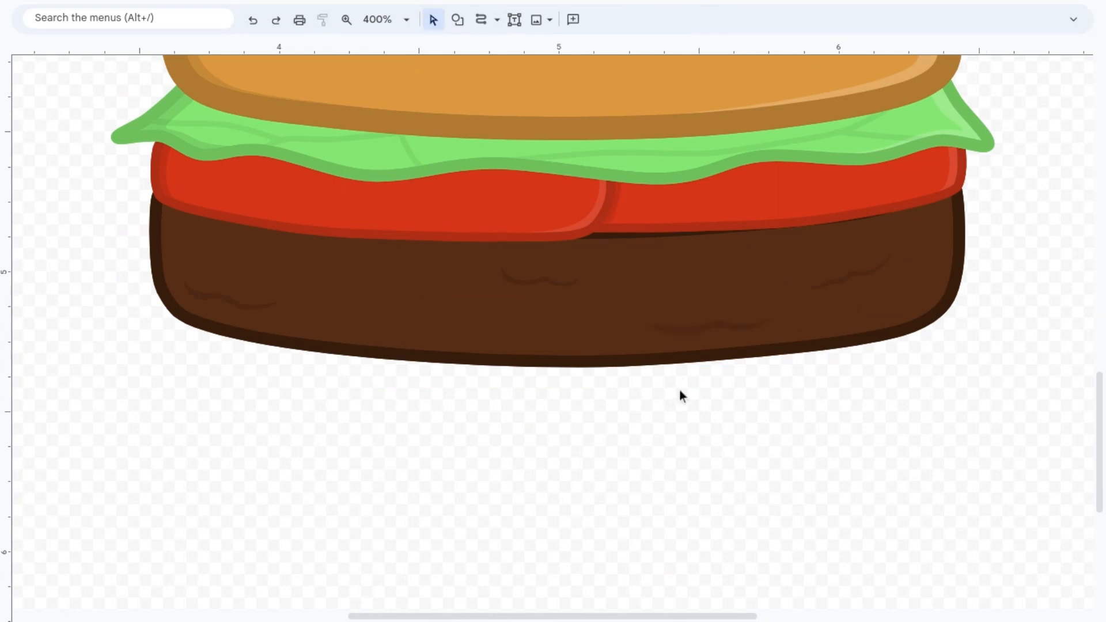
pyautogui.click(698, 333)
pyautogui.moveTo(652, 327); pyautogui.dragTo(674, 326)
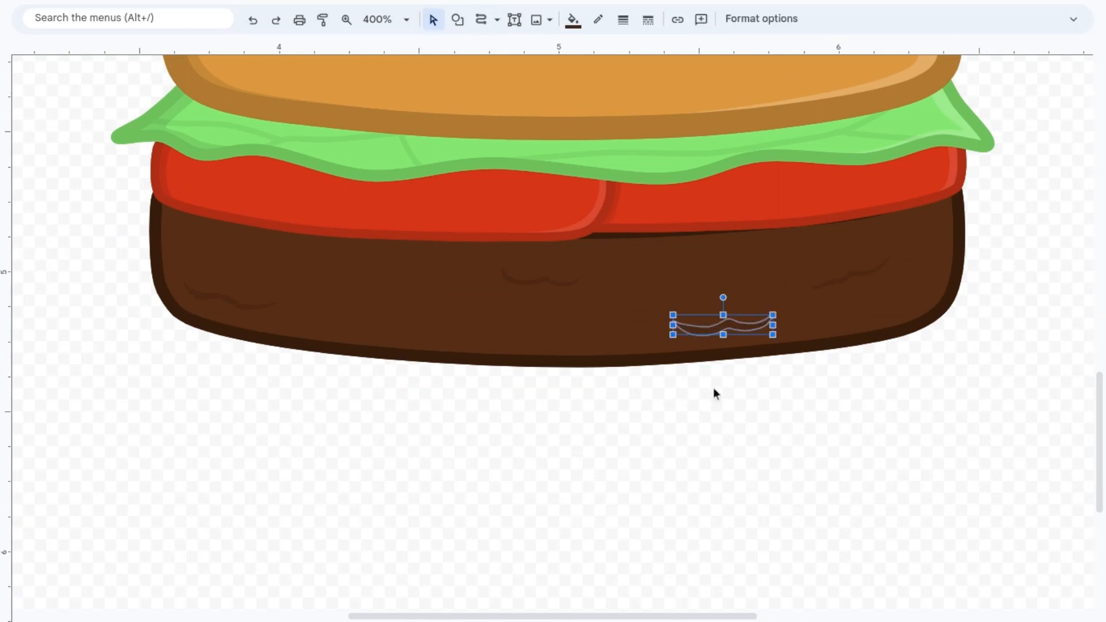
pyautogui.click(714, 389)
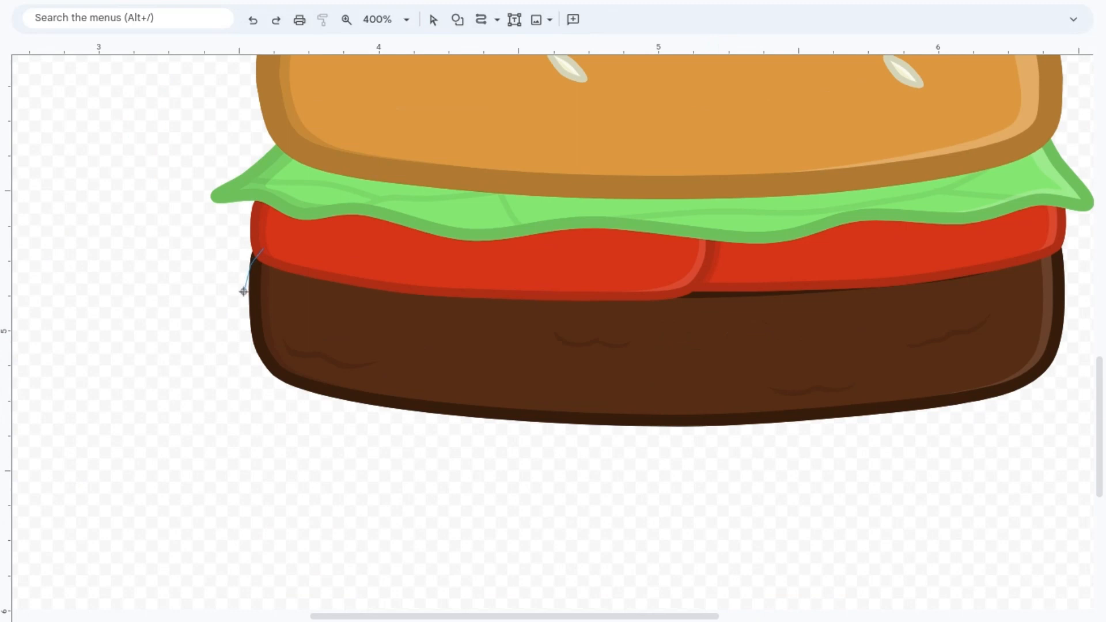
# Step: Draw a triangular cheese corner with the Curve tool over the patty's left end and adjust its outline weight
pyautogui.click(243, 291)
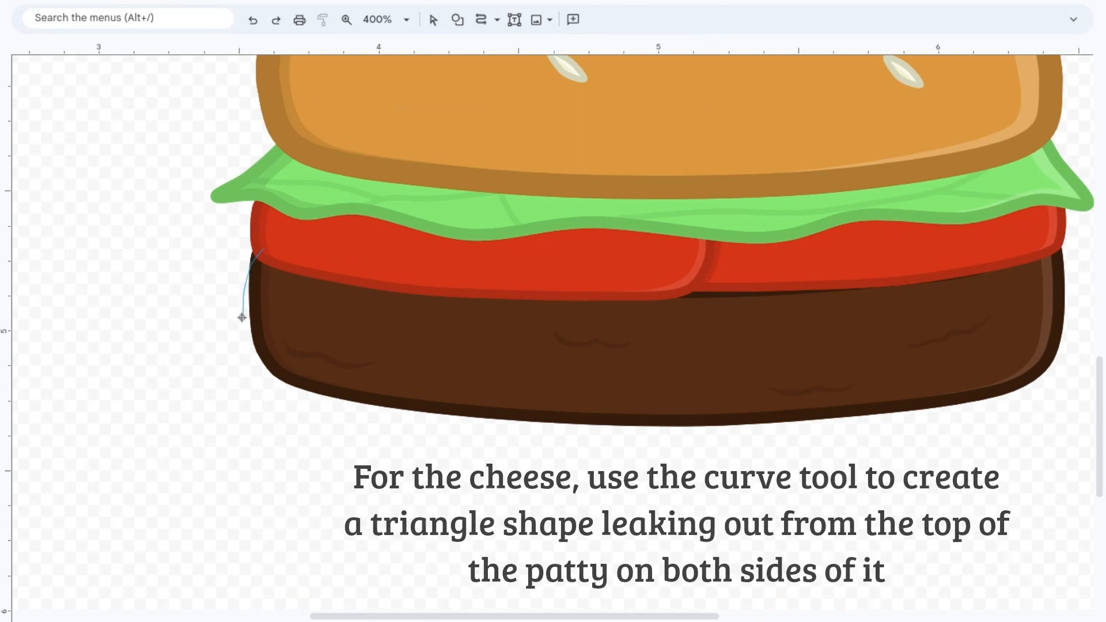
pyautogui.click(248, 356)
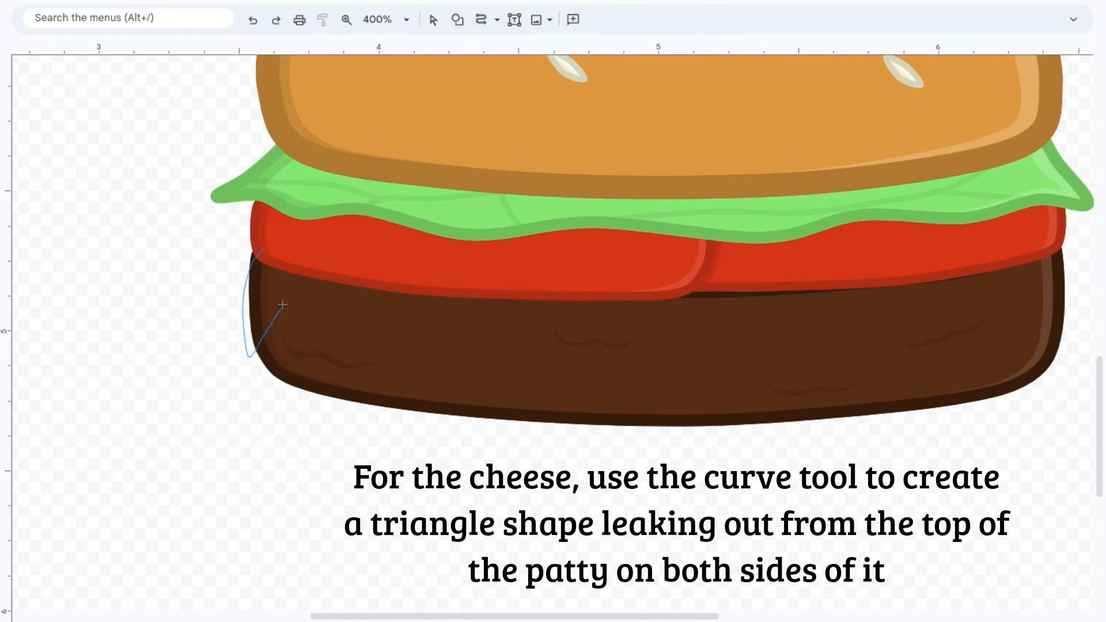
pyautogui.click(261, 252)
pyautogui.click(623, 20)
pyautogui.click(667, 115)
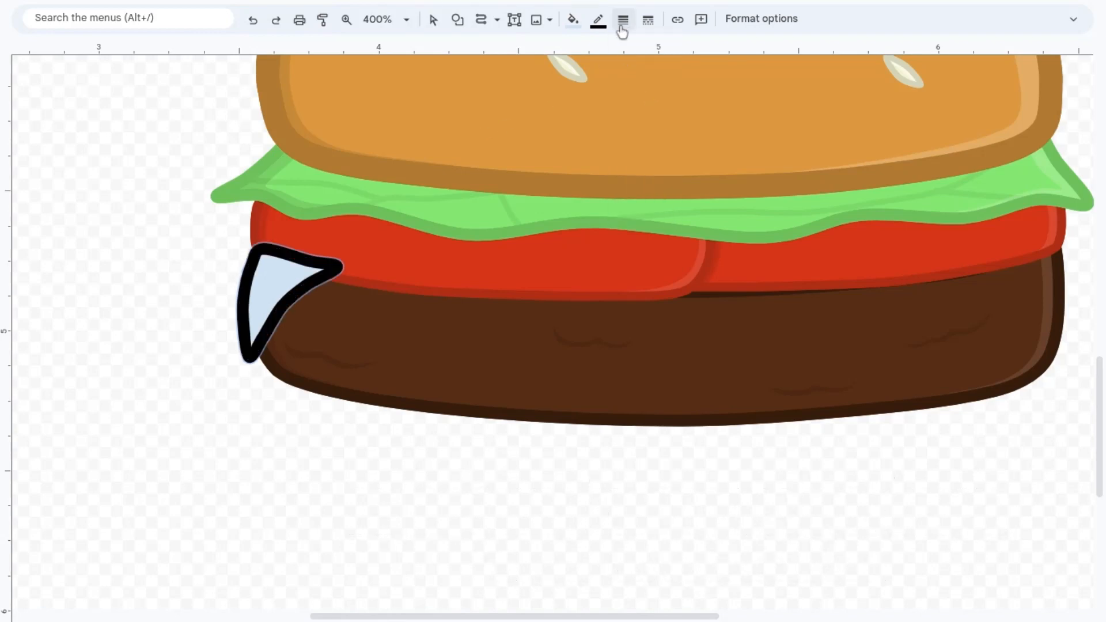
# Step: Color the left cheese corner yellow #e6be2c with a darker yellow outline, tucked behind the tomato slice
pyautogui.click(740, 82)
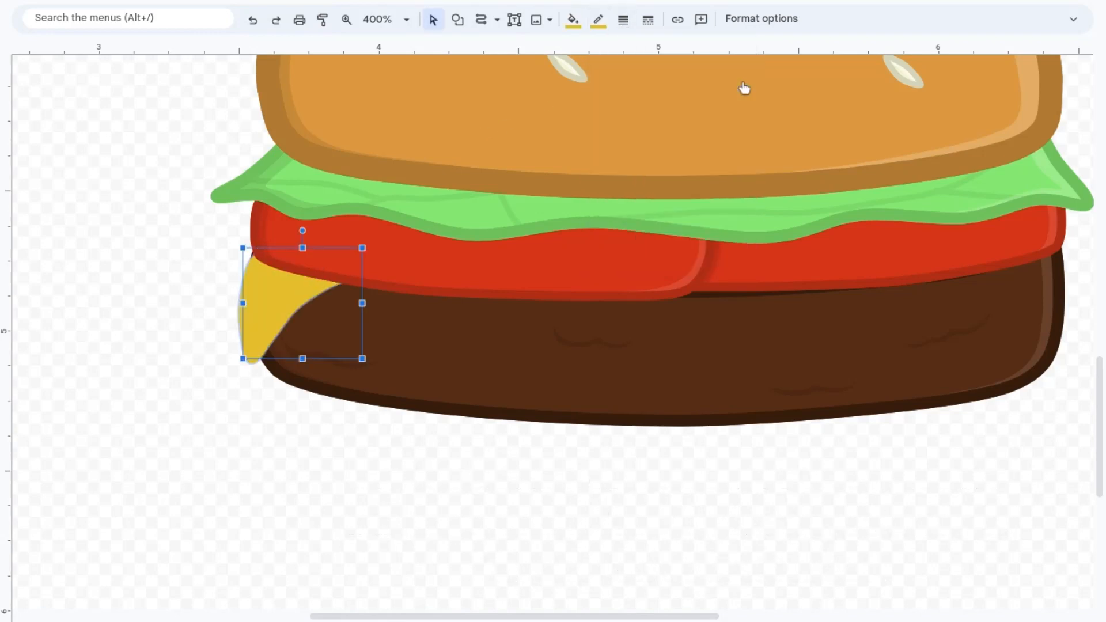
pyautogui.click(598, 21)
pyautogui.click(601, 96)
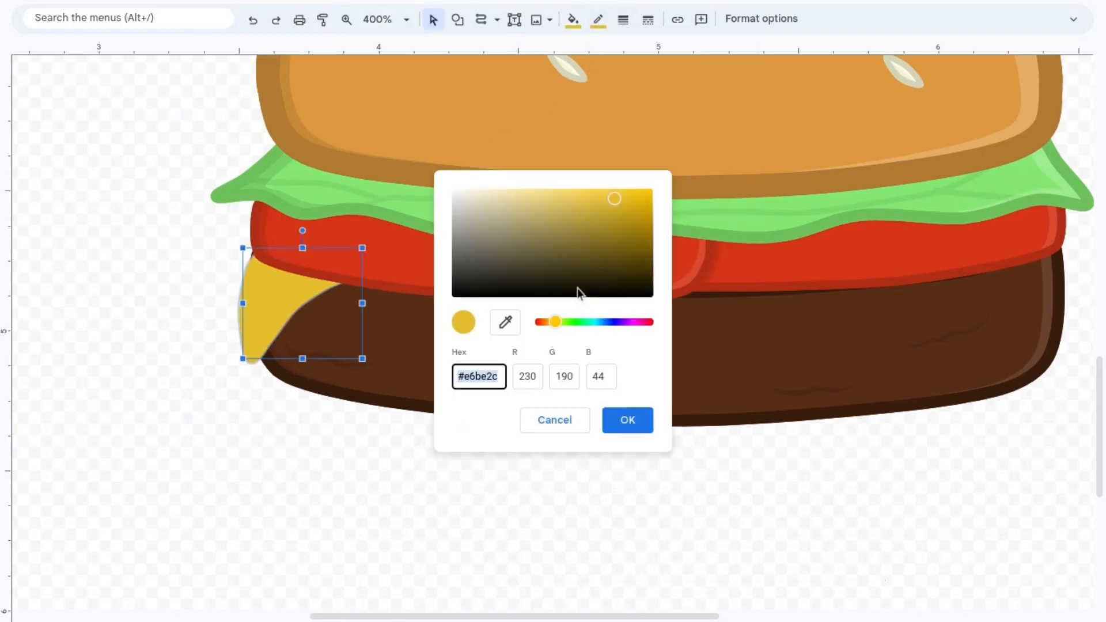
pyautogui.click(615, 217)
pyautogui.click(627, 420)
pyautogui.press('Escape')
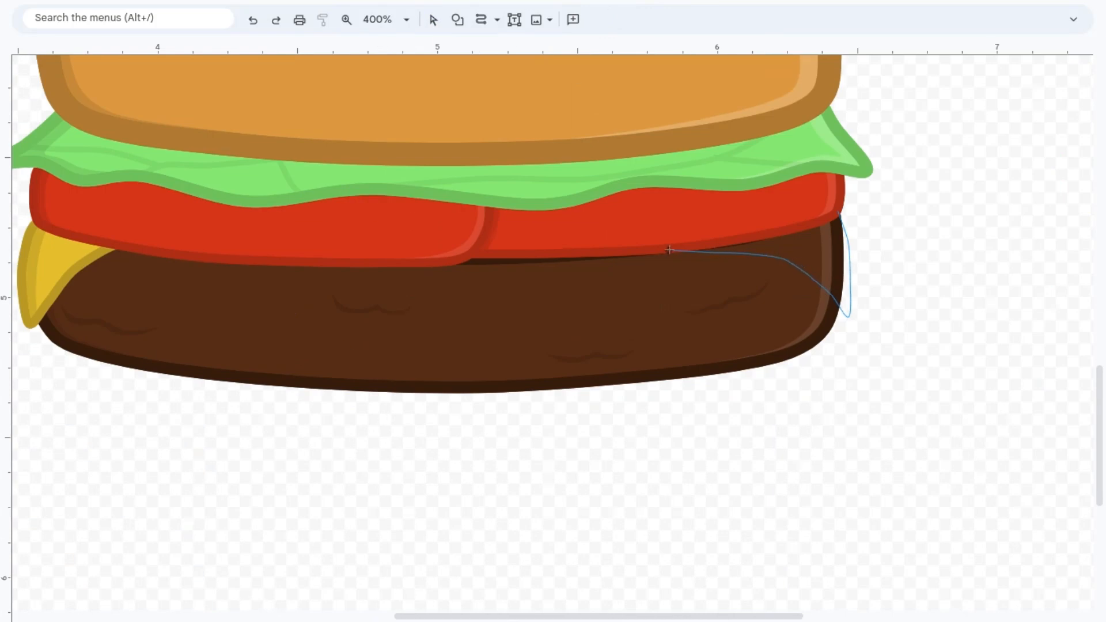
# Step: Draw a matching yellow cheese corner with a darker outline at the patty's right end, tucked behind the tomato slice
pyautogui.click(599, 248)
pyautogui.click(752, 199)
pyautogui.click(838, 210)
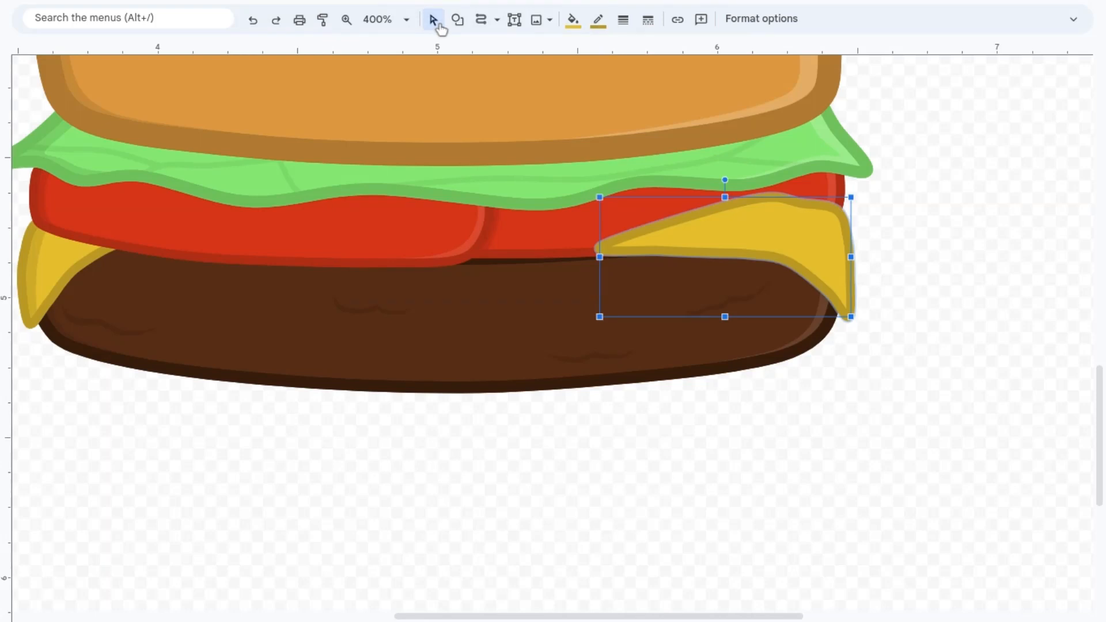
pyautogui.hotkey('ctrl', 'Down')
pyautogui.hotkey('shift', 'Left')
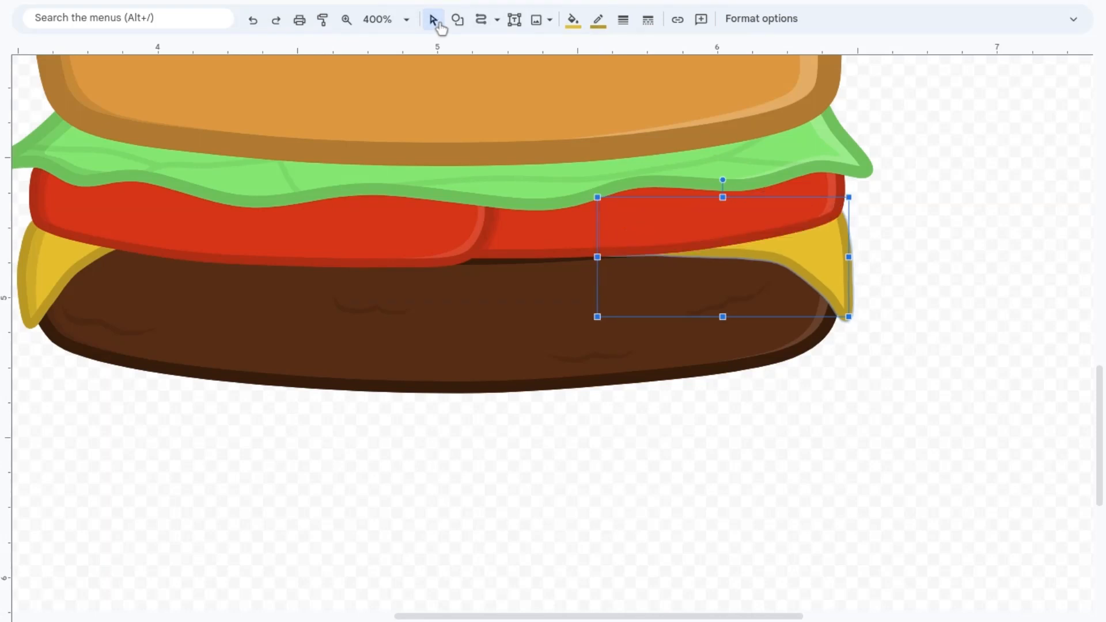
pyautogui.hotkey('shift', 'Left')
pyautogui.click(651, 187)
pyautogui.click(761, 250)
pyautogui.doubleClick(796, 258)
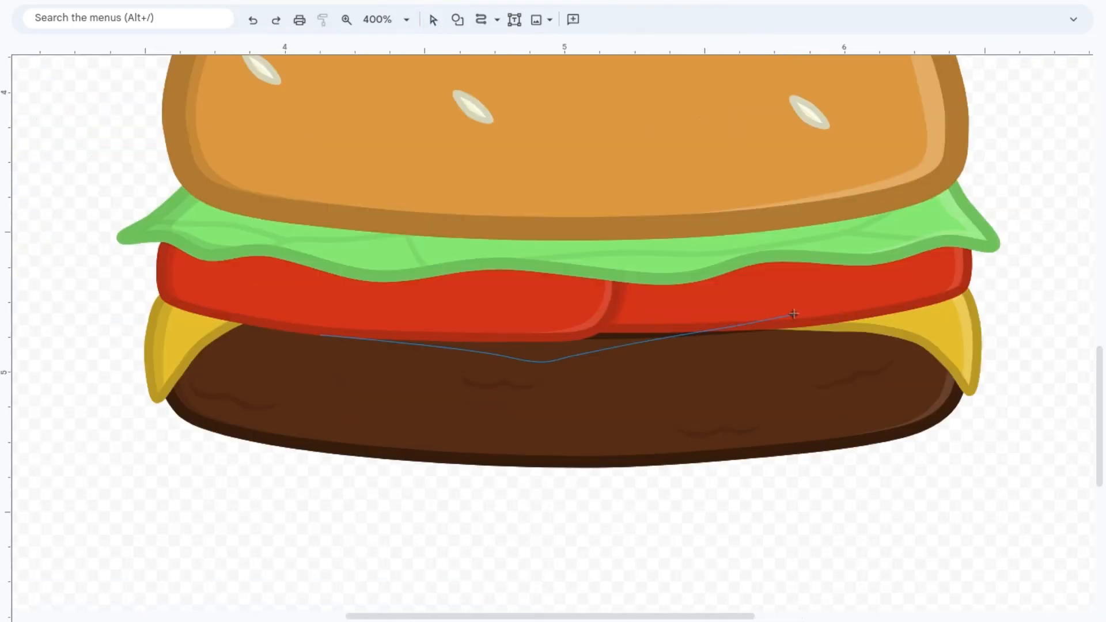
# Step: Add a yellow cheese tip dipping below the tomatoes at the patty's center, with a translucent light highlight along its right side
pyautogui.click(799, 314)
pyautogui.click(274, 325)
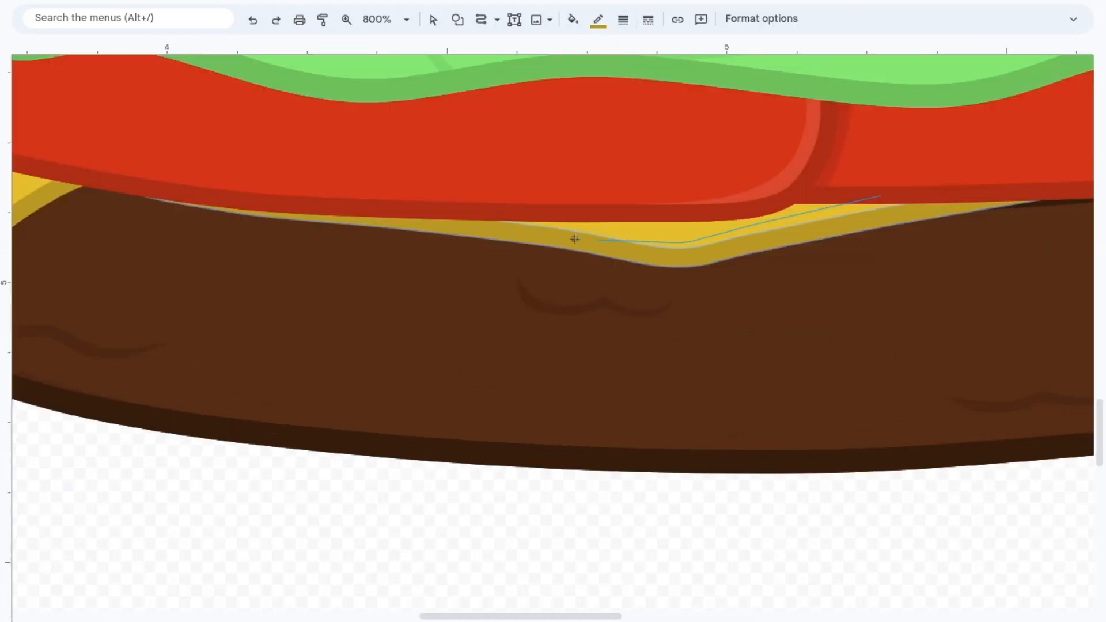
pyautogui.doubleClick(873, 221)
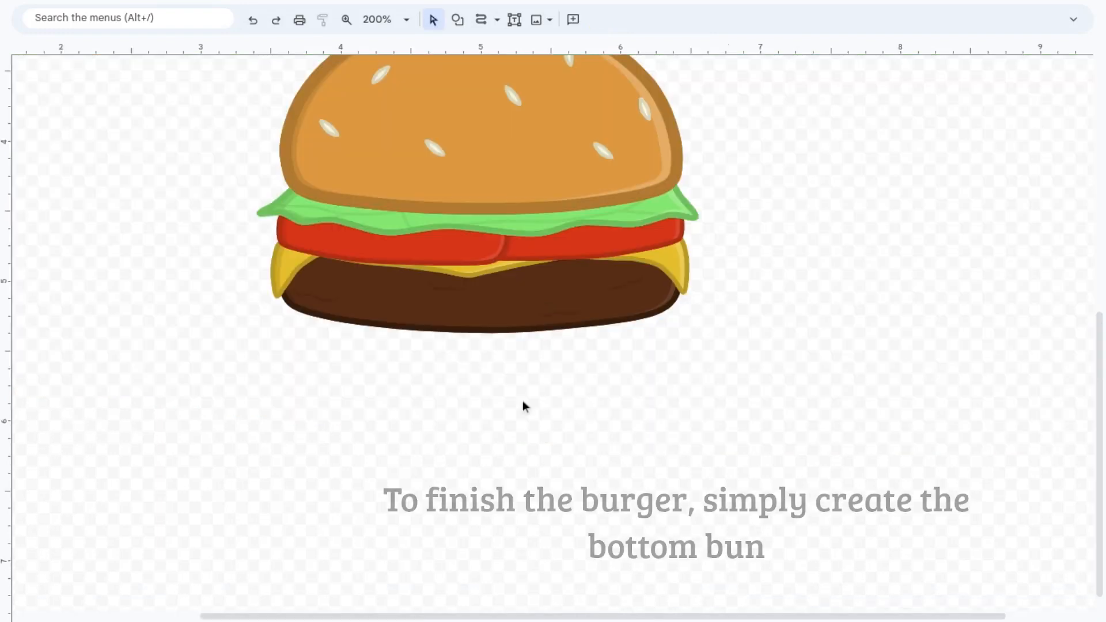
# Step: Draw the bottom bun beneath the patty with the Curve tool and give it the top bun's brown outline
pyautogui.scroll(-1, 522, 399)
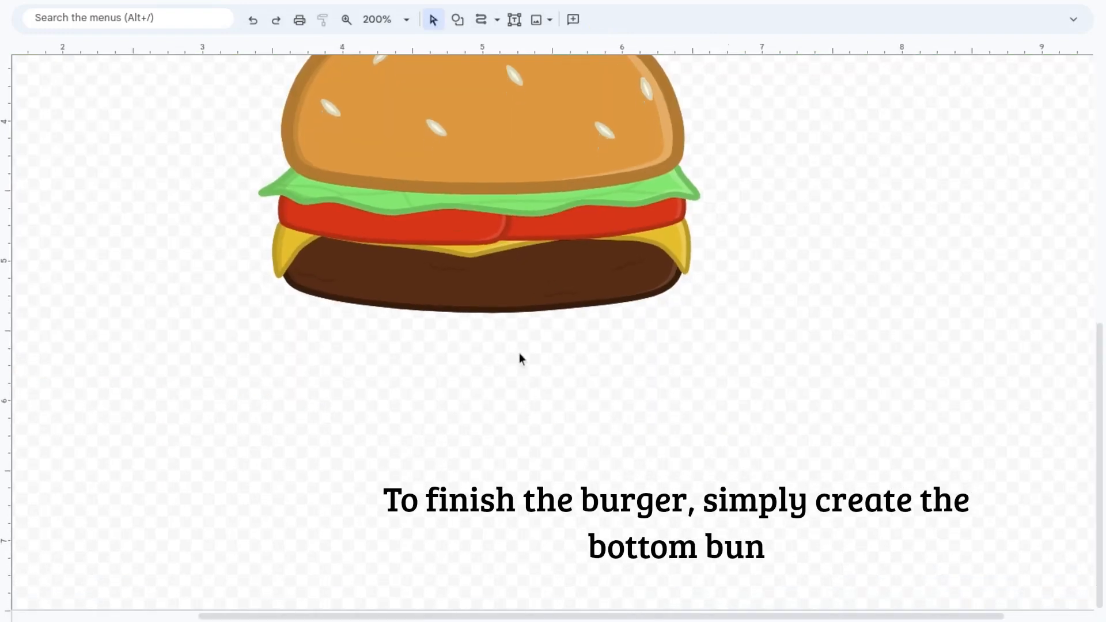
pyautogui.click(481, 19)
pyautogui.click(292, 330)
pyautogui.click(298, 343)
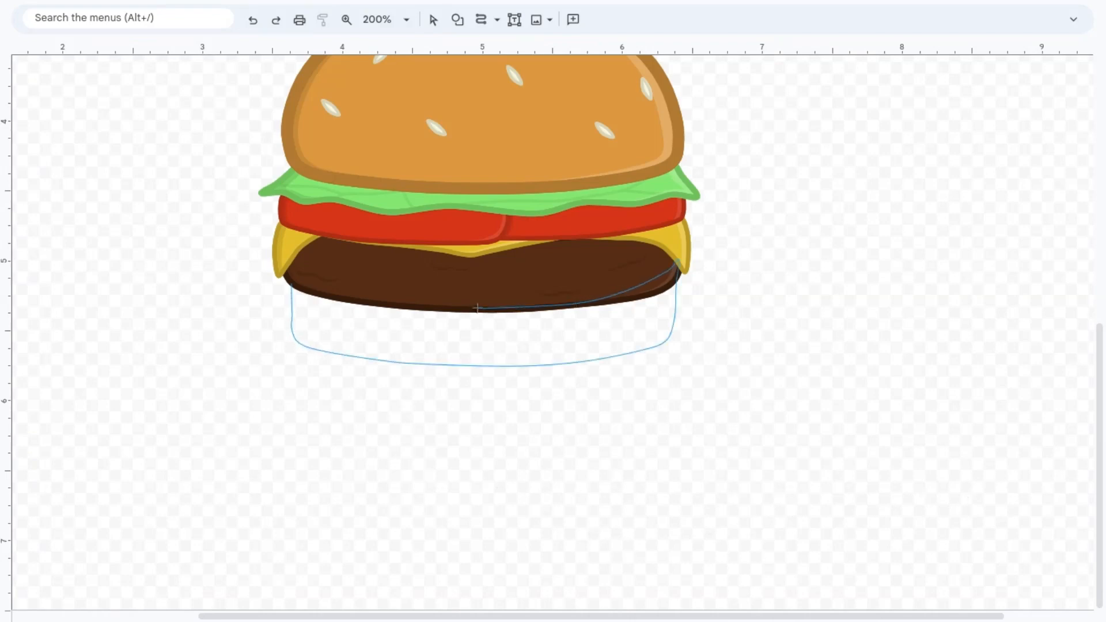
pyautogui.click(310, 286)
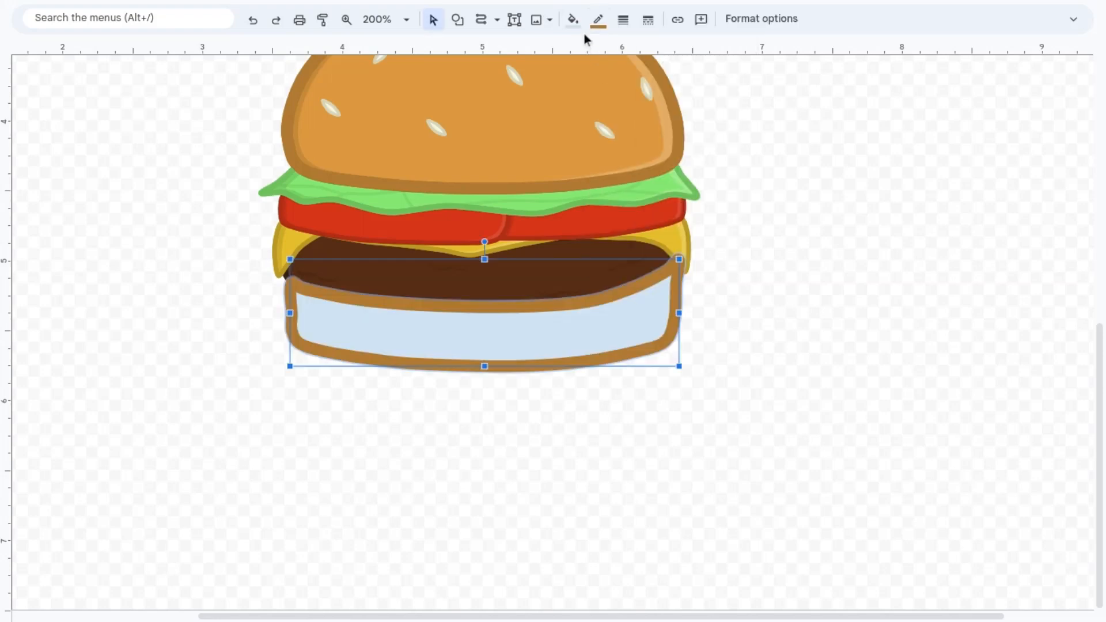
# Step: Fill the bottom bun with the top bun's golden orange and fit it behind the patty
pyautogui.click(574, 19)
pyautogui.click(612, 98)
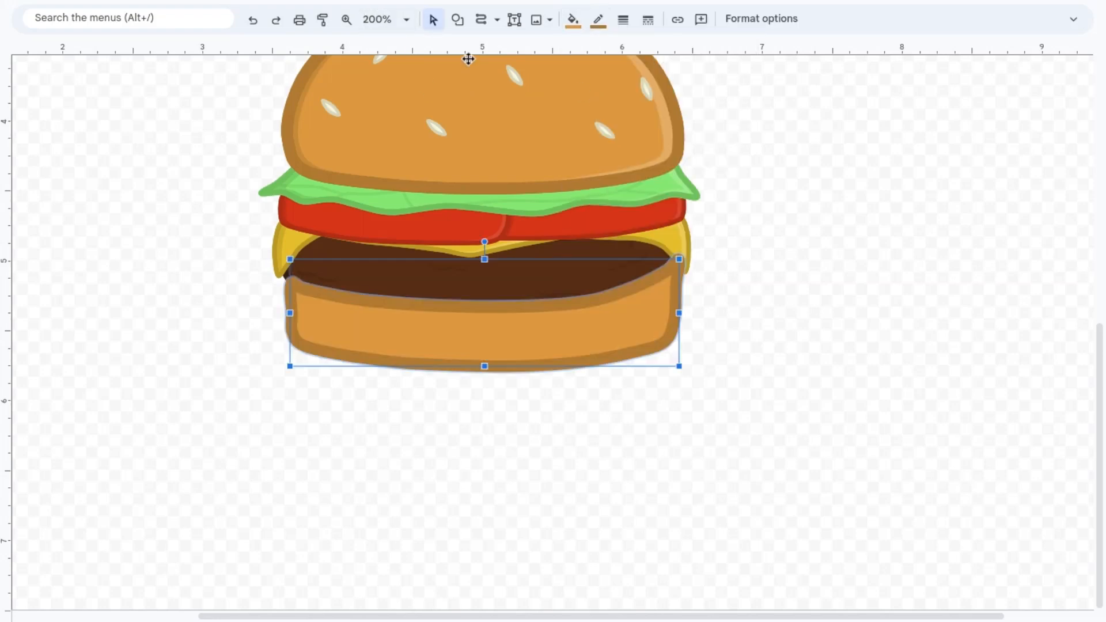
pyautogui.doubleClick(607, 301)
pyautogui.press('Escape')
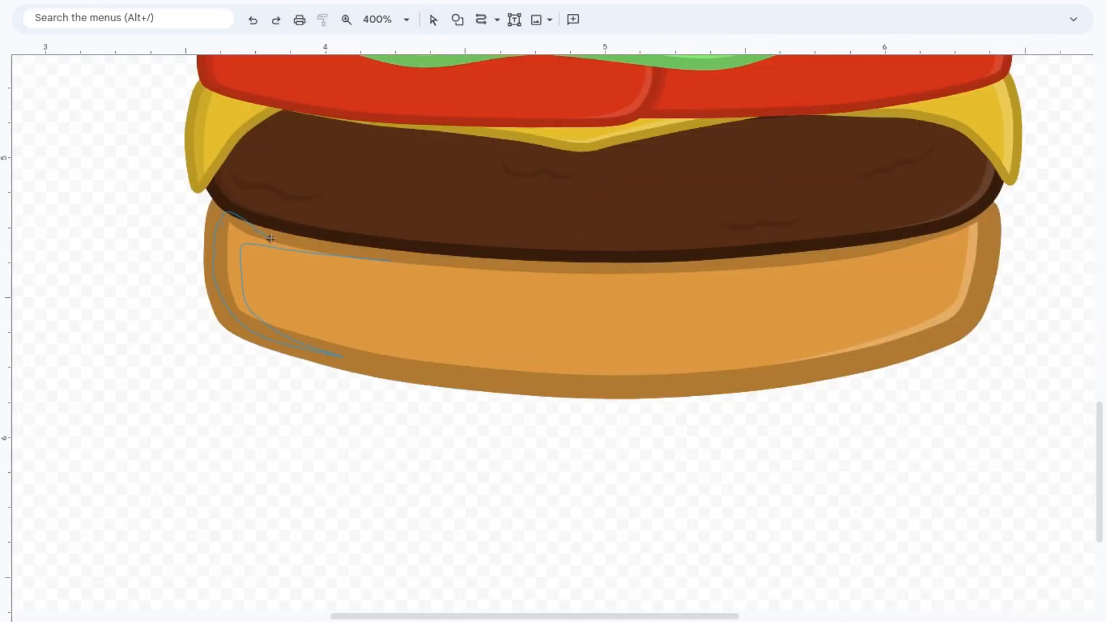
# Step: Draw a curved shadow along the bottom bun's left and upper-left edges, with a translucent dark fill and transparent outline
pyautogui.doubleClick(395, 261)
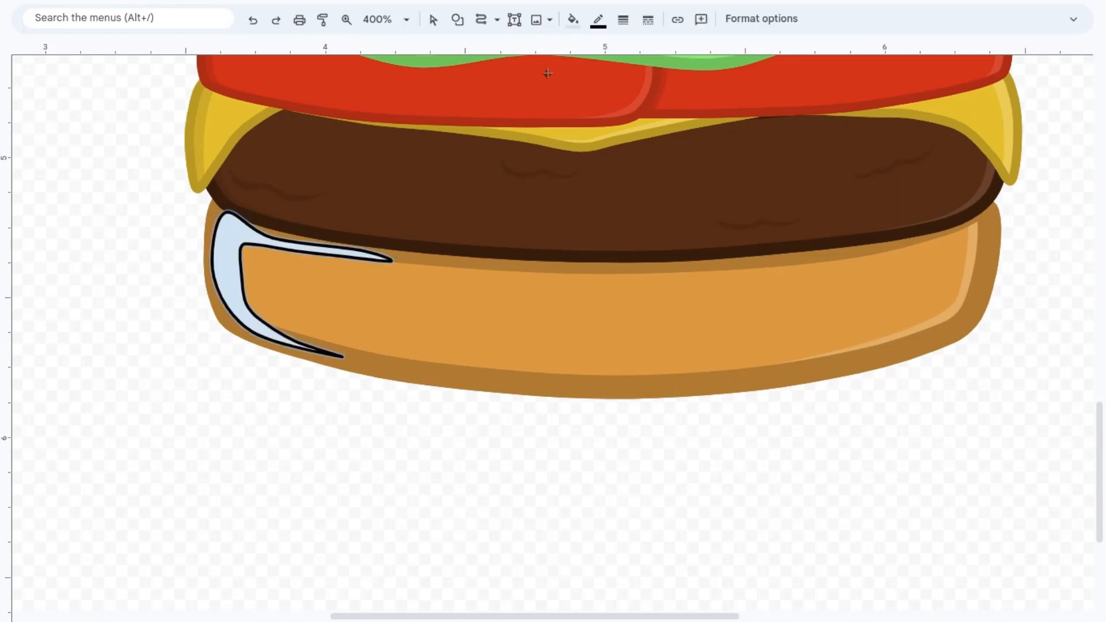
pyautogui.click(573, 19)
pyautogui.click(647, 282)
pyautogui.click(598, 19)
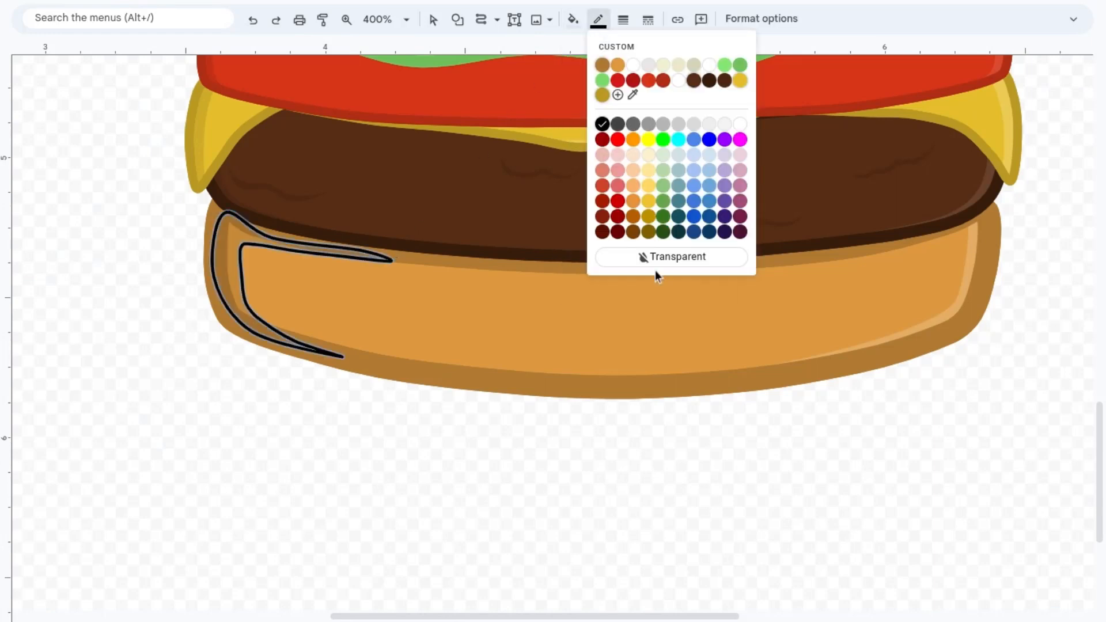
pyautogui.click(655, 264)
pyautogui.click(433, 19)
pyautogui.click(365, 397)
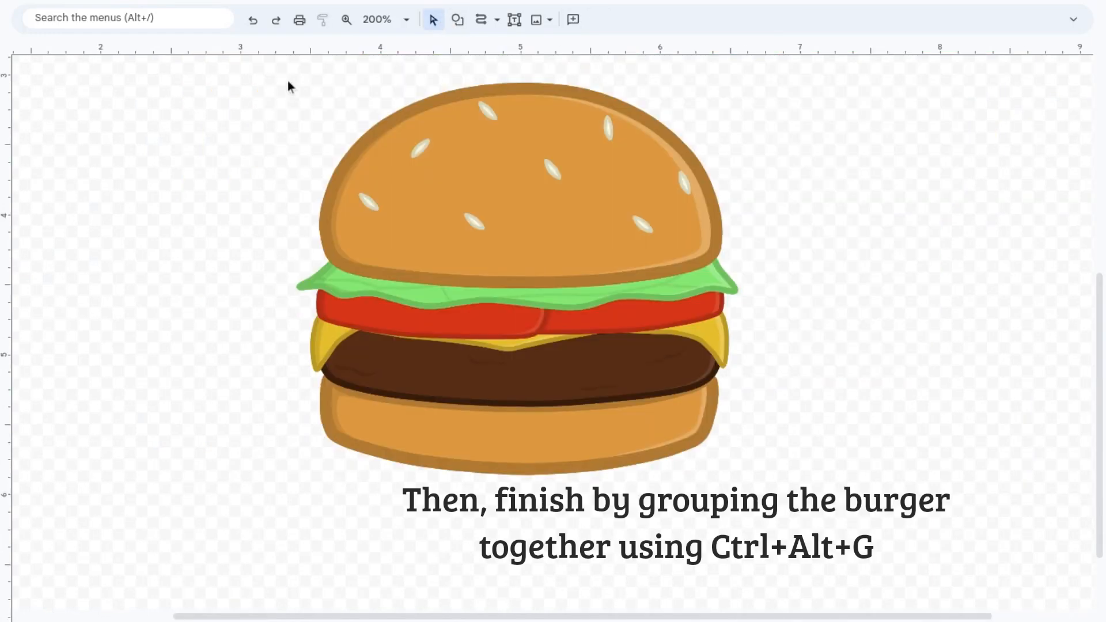
# Step: Select all parts of the burger and group them into one object
pyautogui.moveTo(270, 75); pyautogui.dragTo(785, 486)
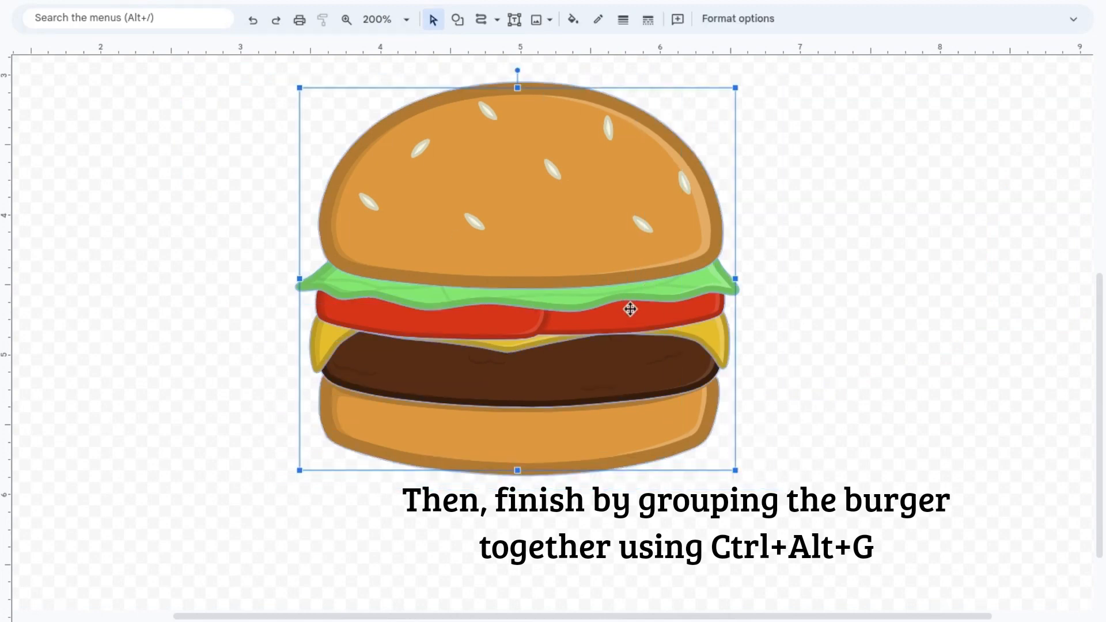
pyautogui.hotkey('ctrl', 'alt', 'g')
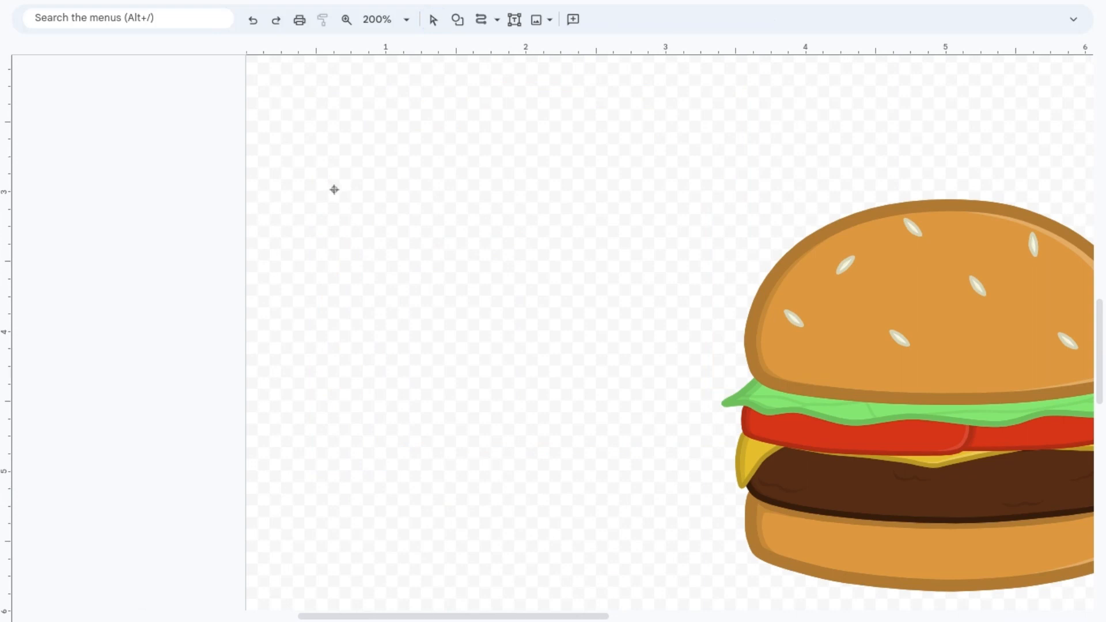
# Step: Draw the fries holder beside the burger with the Curve tool, tapering downward, and smooth its concave upper edge
pyautogui.click(390, 211)
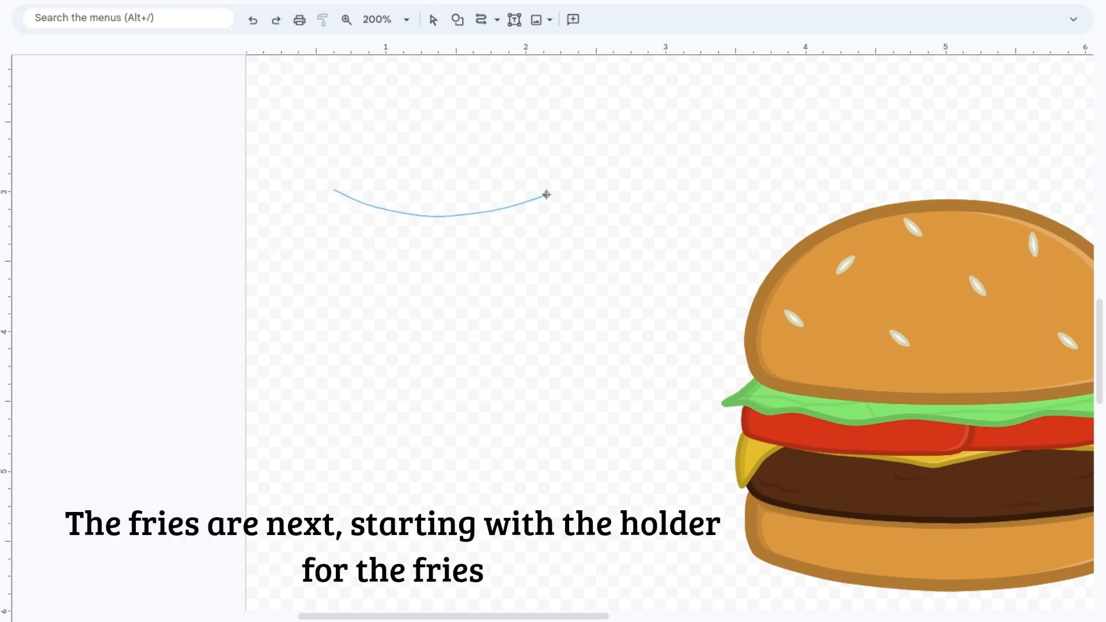
pyautogui.click(545, 197)
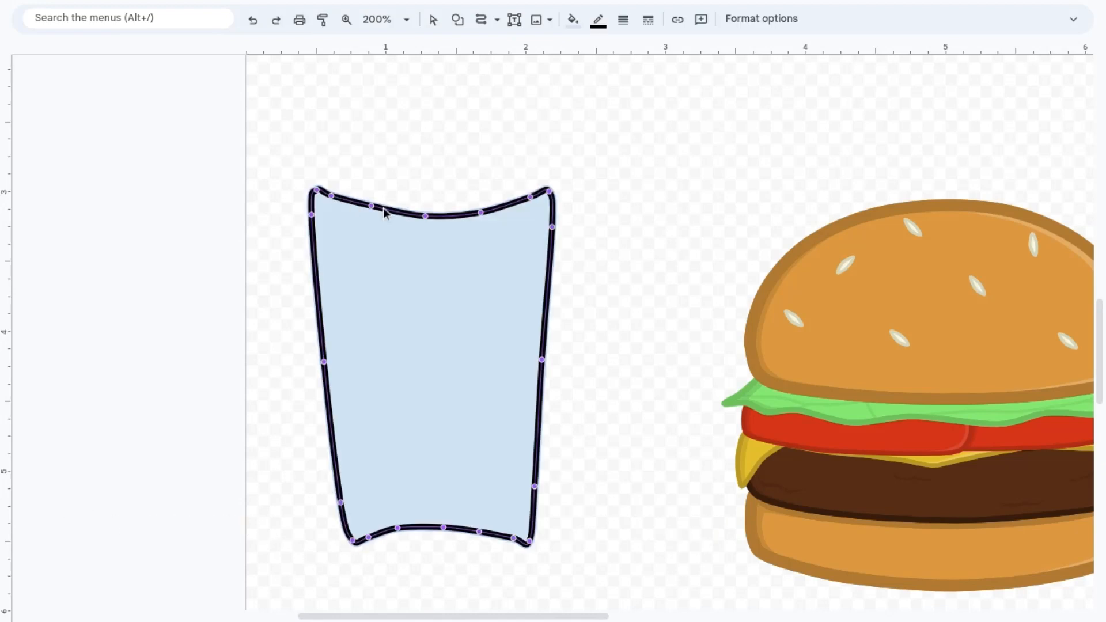
pyautogui.moveTo(372, 207); pyautogui.dragTo(379, 213)
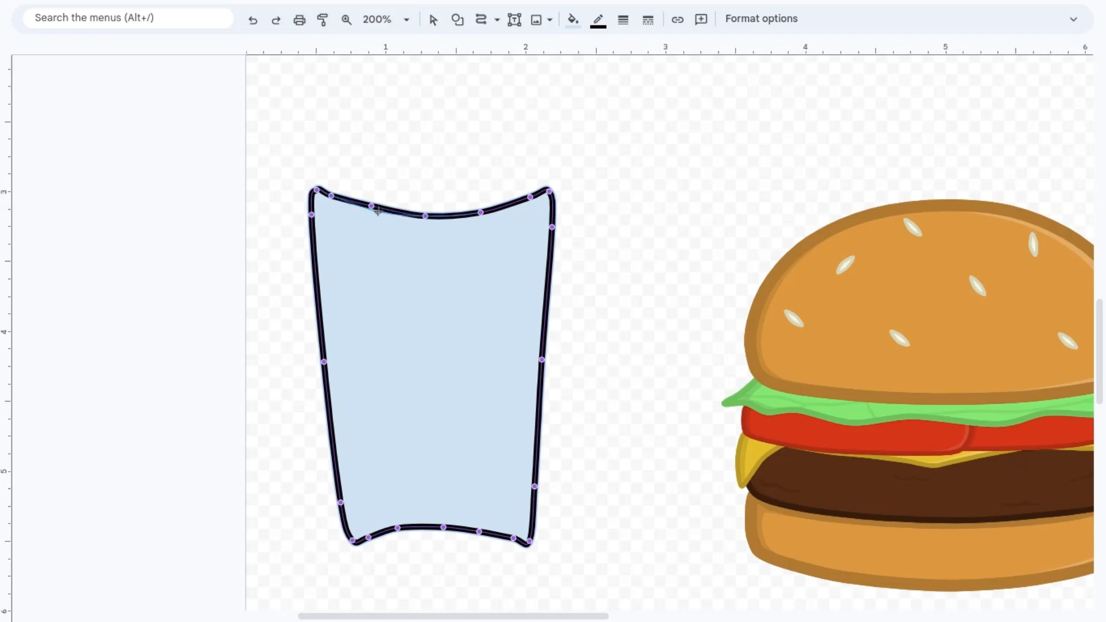
pyautogui.click(480, 213)
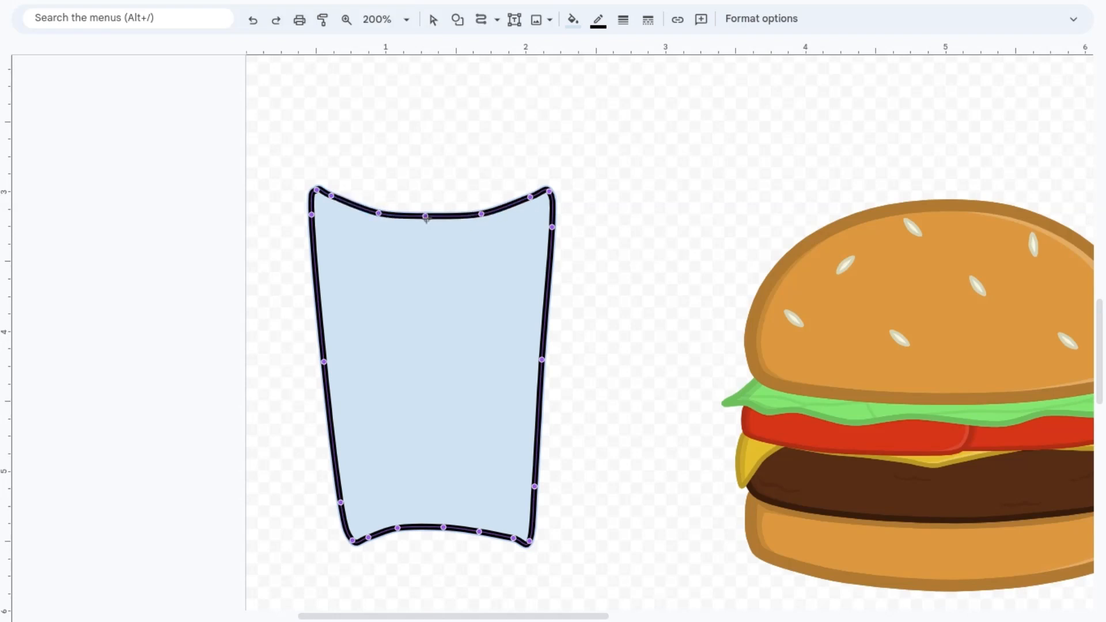
pyautogui.moveTo(426, 219); pyautogui.dragTo(433, 222)
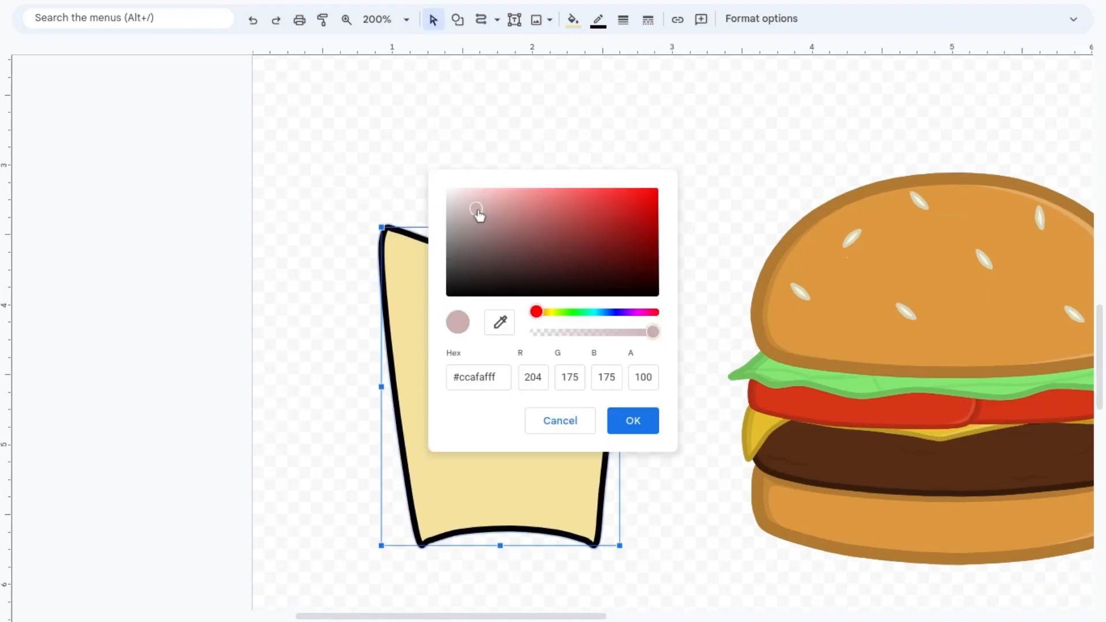
# Step: Fill the fries holder with the light warm grey #dad3d3
pyautogui.moveTo(476, 215); pyautogui.dragTo(458, 221)
pyautogui.click(632, 420)
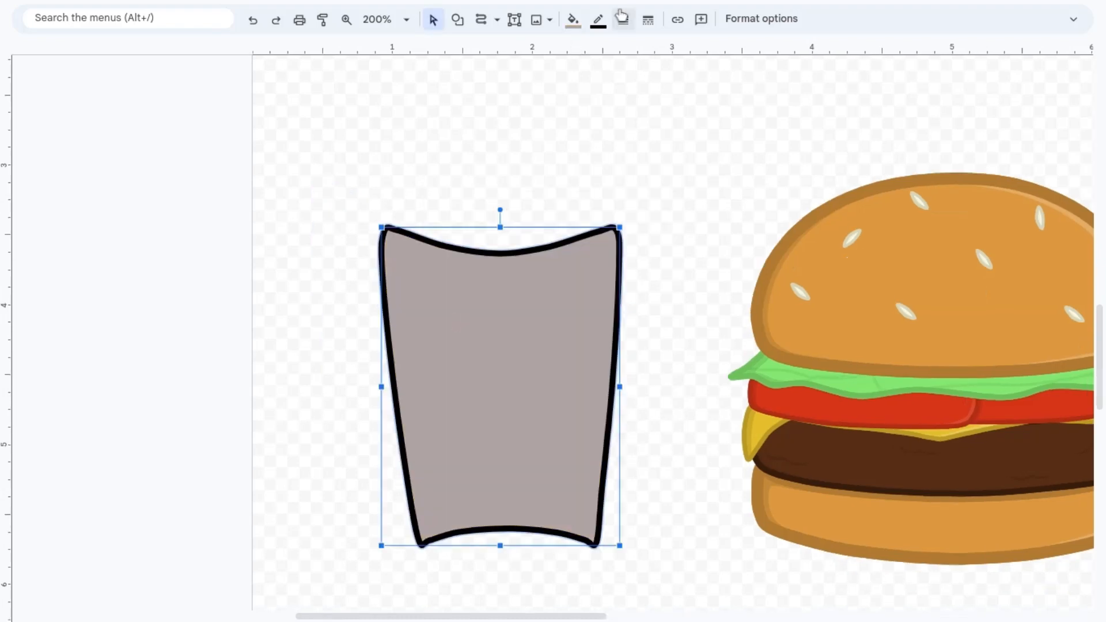
pyautogui.click(572, 20)
pyautogui.click(623, 121)
pyautogui.click(452, 202)
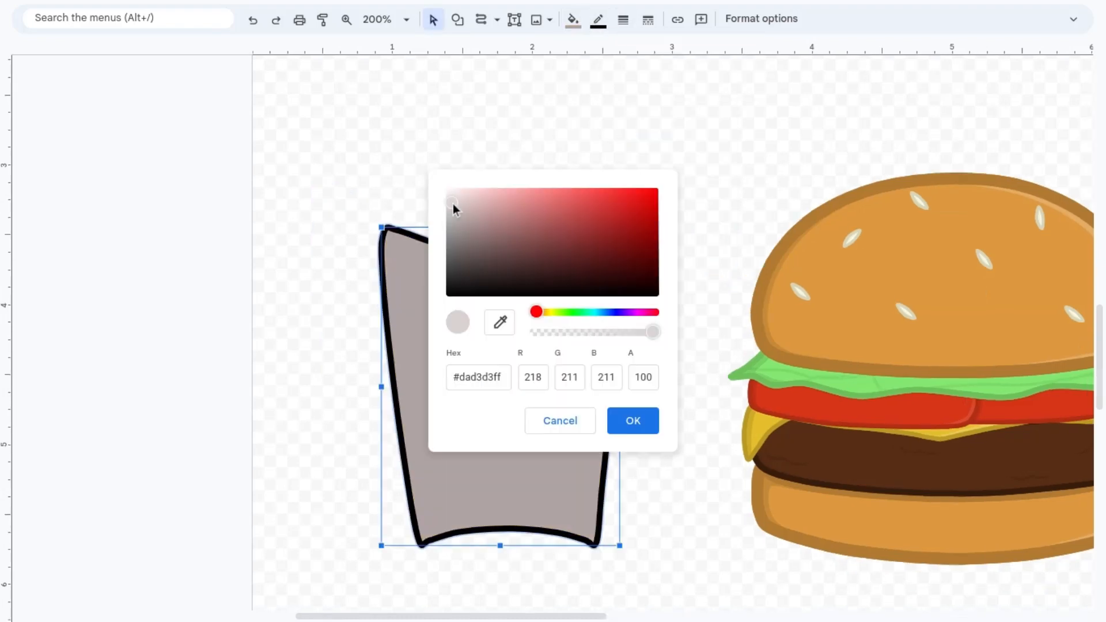
pyautogui.click(624, 420)
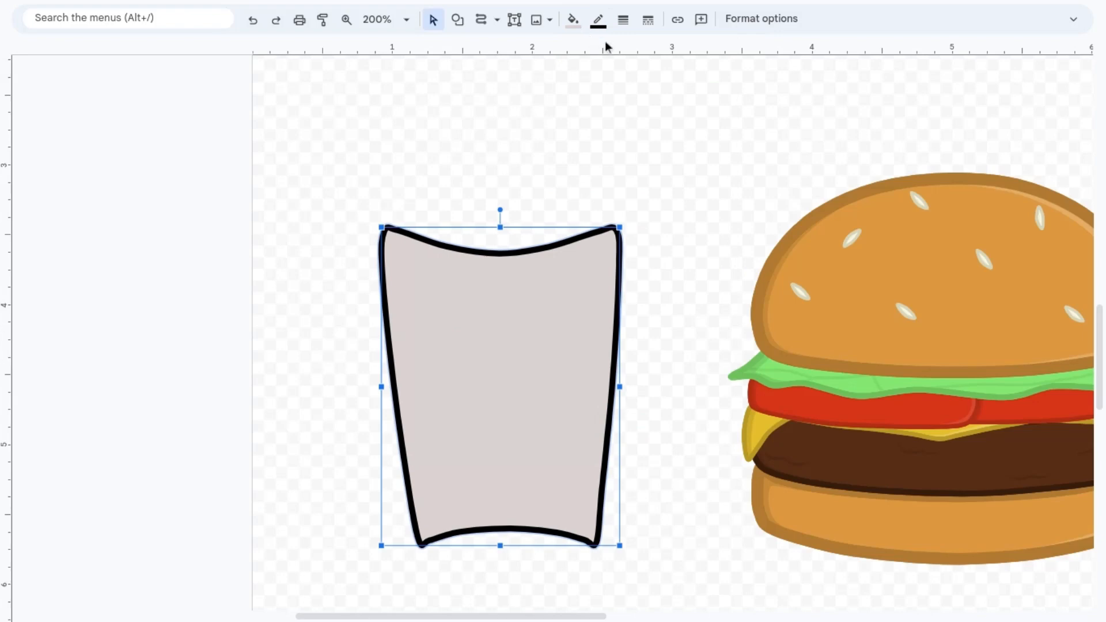
# Step: Give the fries holder a custom outline in a darker warm grey than its fill
pyautogui.click(597, 20)
pyautogui.click(650, 97)
pyautogui.click(597, 20)
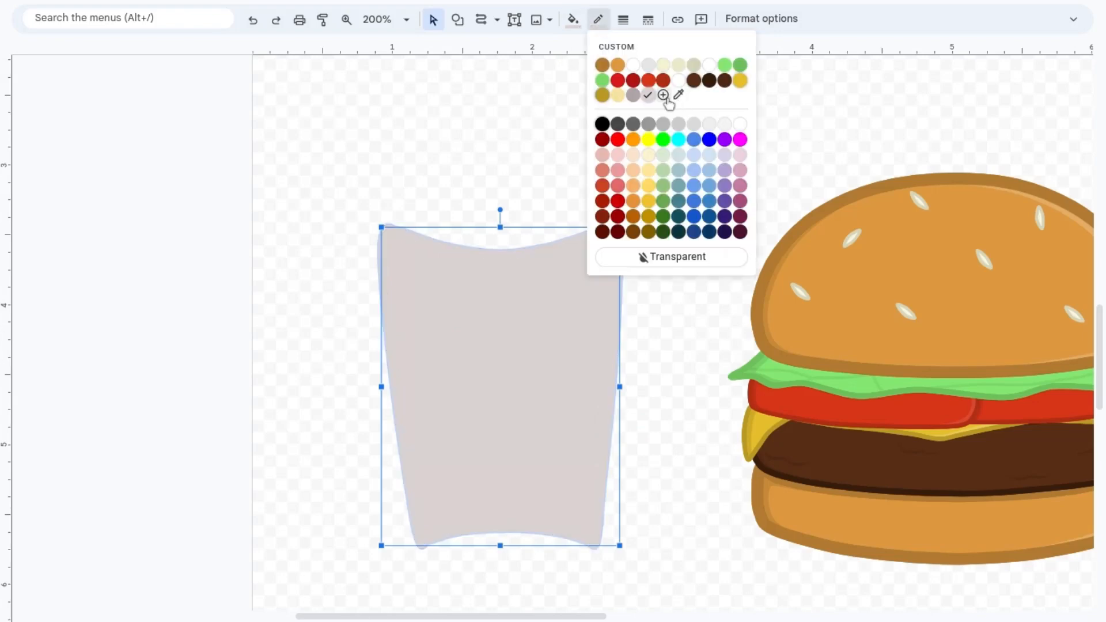
pyautogui.click(664, 97)
pyautogui.click(462, 232)
pyautogui.click(624, 419)
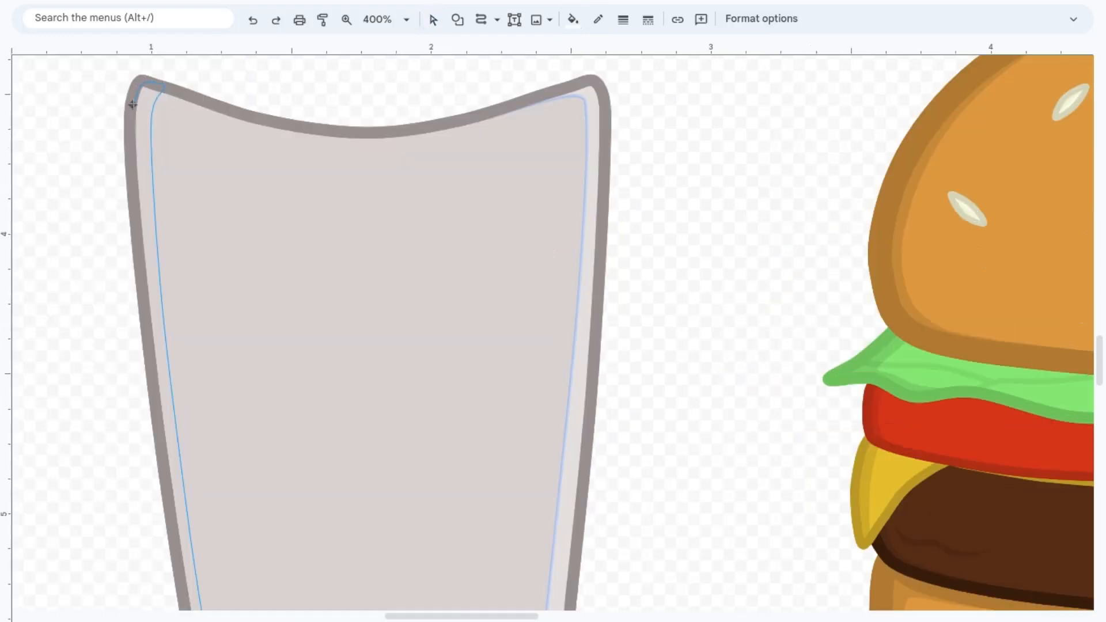
# Step: Draw a narrow curved shadow along the holder's left edge and lower-left corner with a translucent dark fill
pyautogui.scroll(-5, 137, 232)
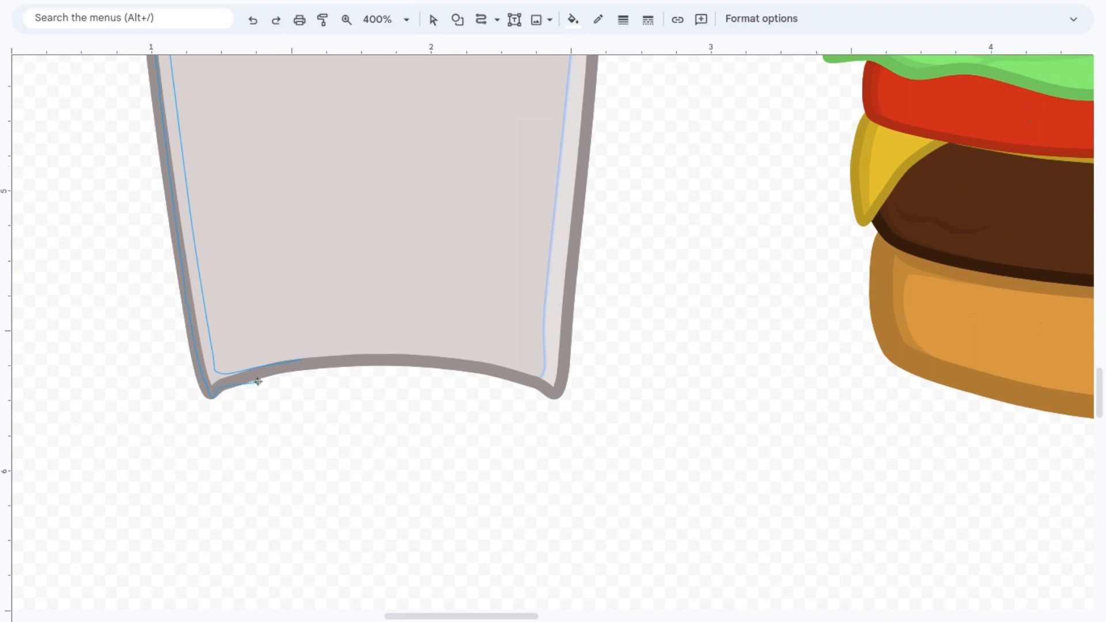
pyautogui.doubleClick(295, 361)
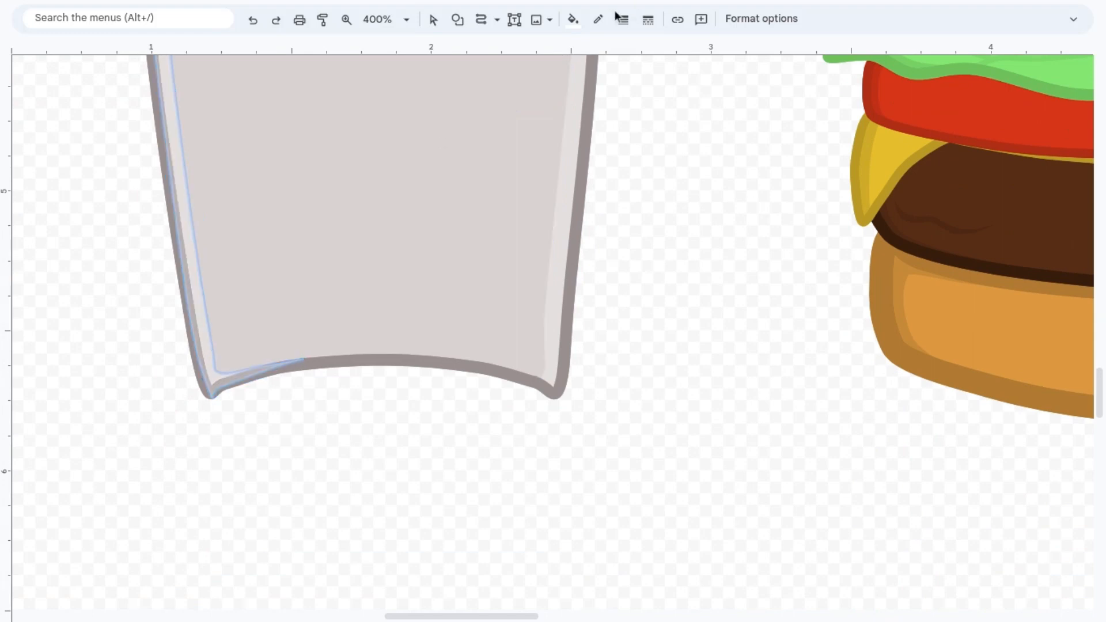
pyautogui.click(572, 19)
pyautogui.click(623, 97)
pyautogui.click(435, 21)
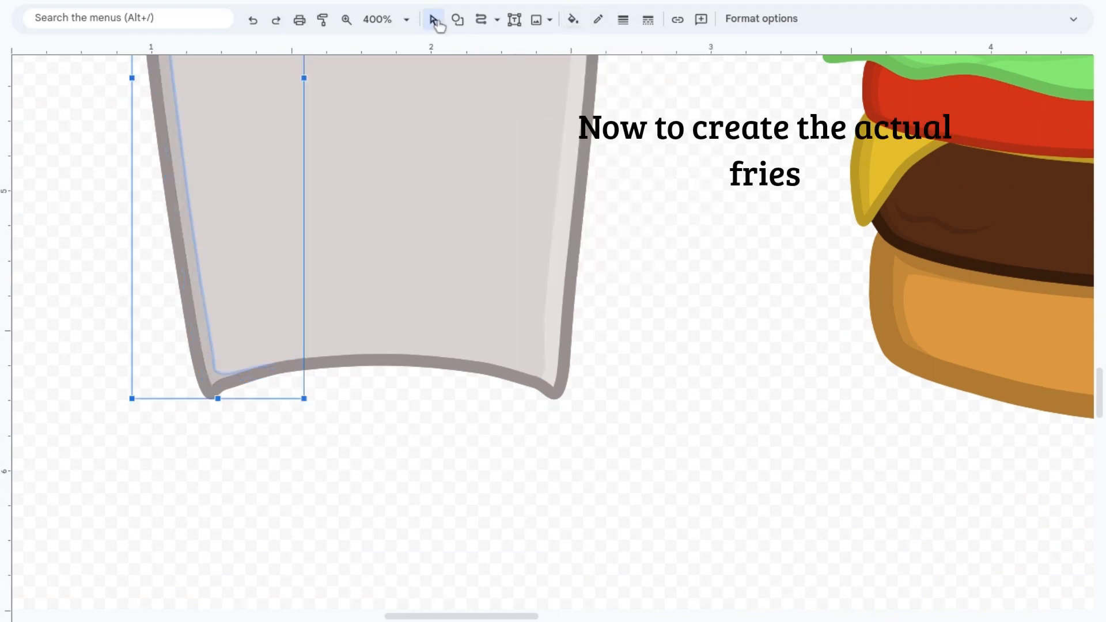
pyautogui.click(692, 295)
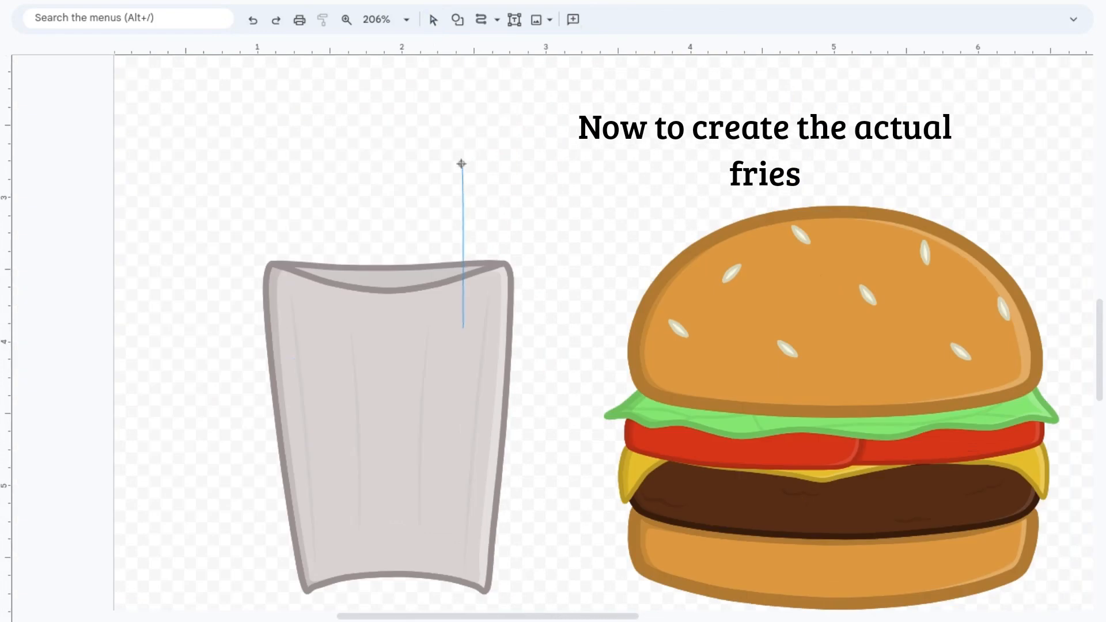
# Step: Draw a tall, narrow fry at the holder's right side with the Curve tool and send it behind the holder's front
pyautogui.click(465, 153)
pyautogui.click(493, 148)
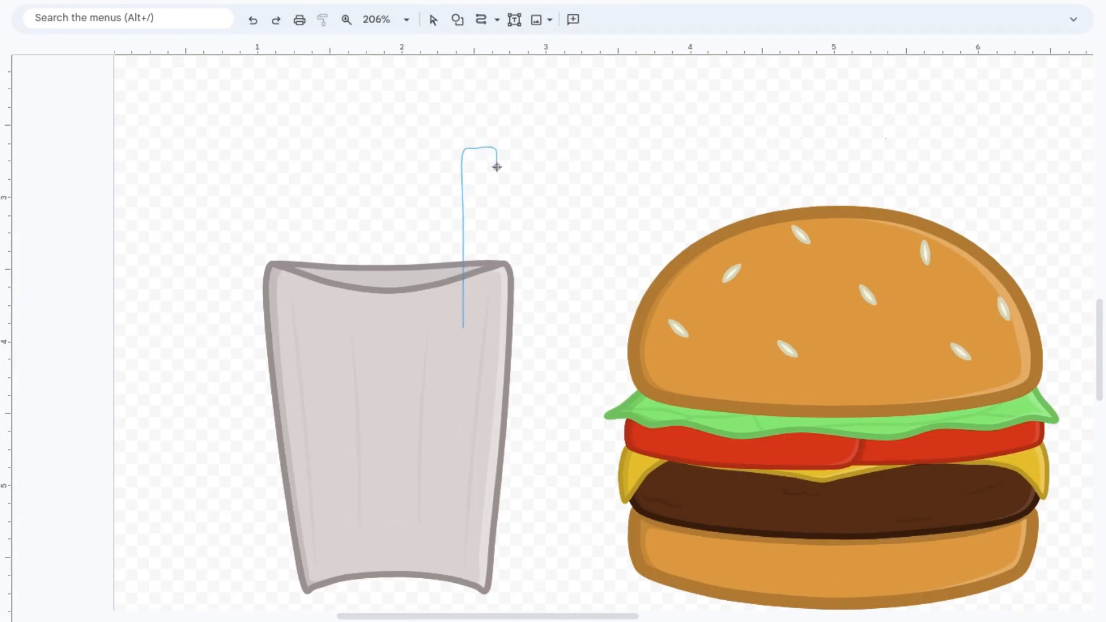
pyautogui.click(491, 418)
pyautogui.click(463, 327)
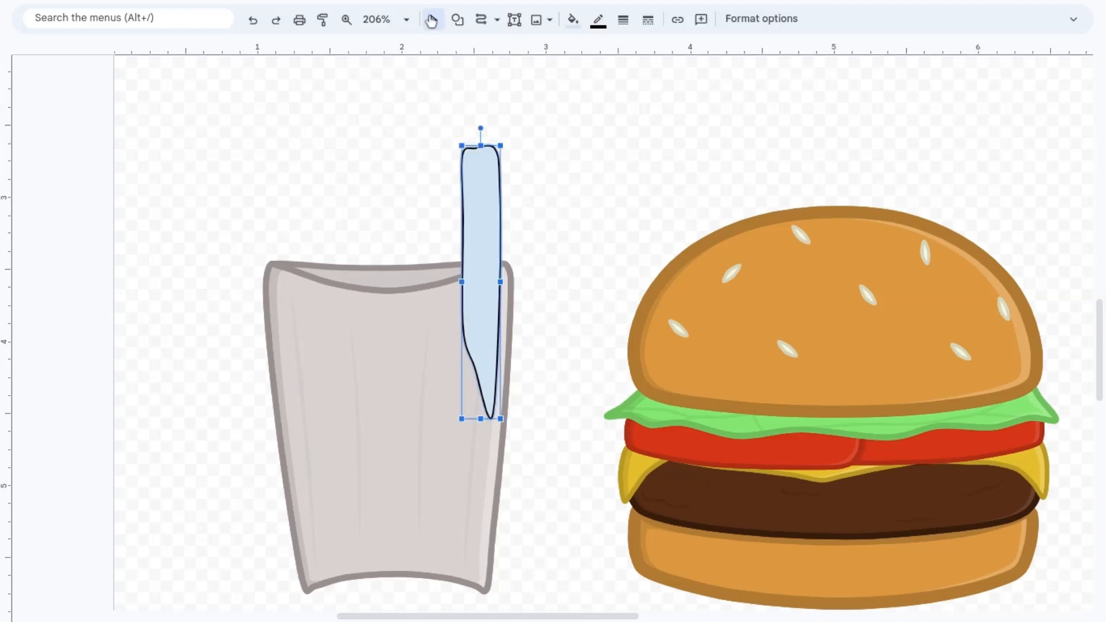
pyautogui.hotkey('ctrl', 'Down')
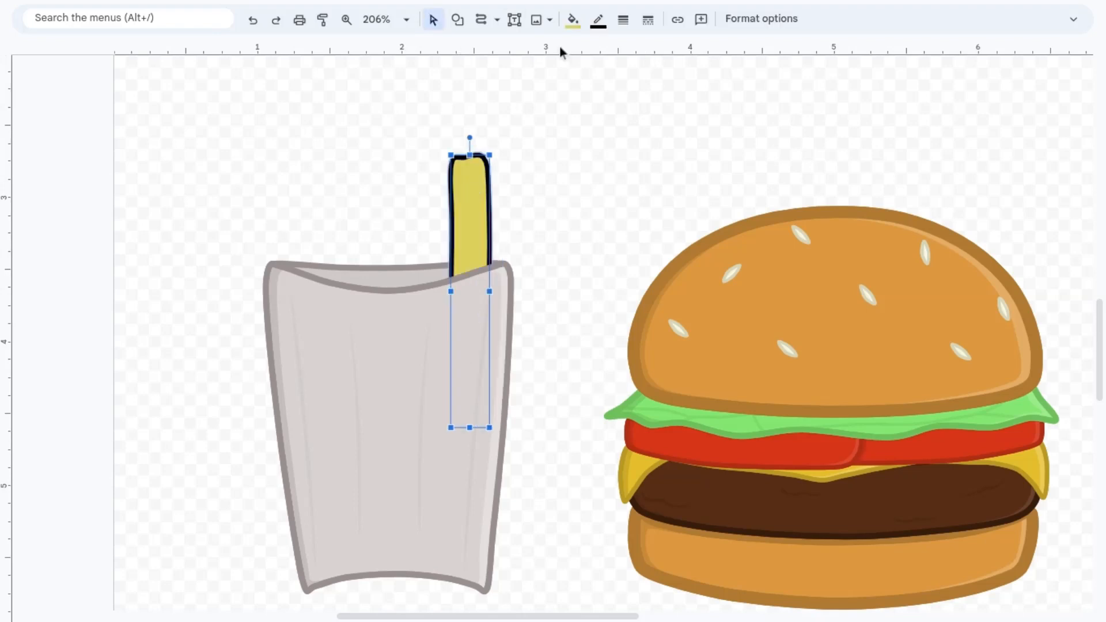
# Step: Fill the fry with a custom bright, slightly pale yellow
pyautogui.click(573, 24)
pyautogui.click(638, 121)
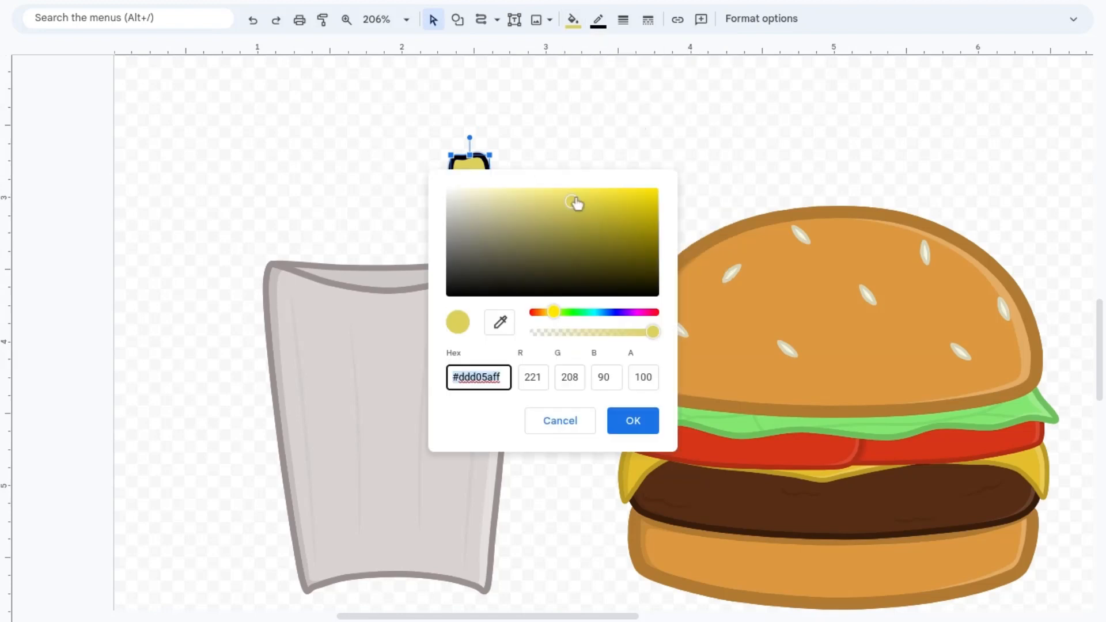
pyautogui.click(578, 198)
pyautogui.click(645, 421)
pyautogui.click(501, 247)
pyautogui.click(484, 235)
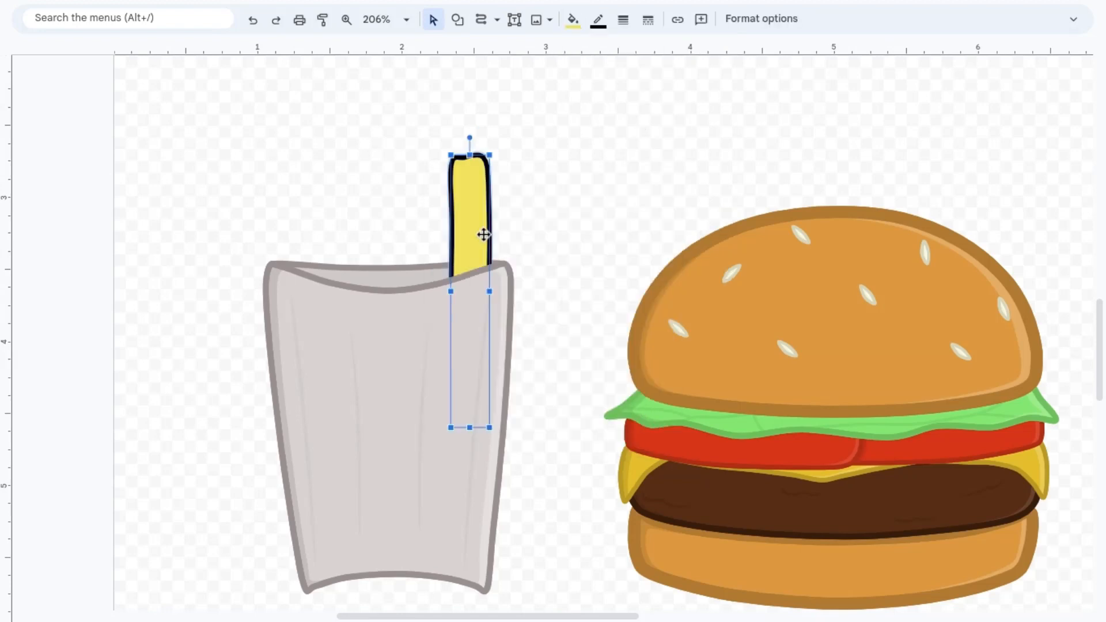
# Step: Give the fry a darker yellow outline using the custom color #ccbf4b
pyautogui.click(598, 20)
pyautogui.click(663, 96)
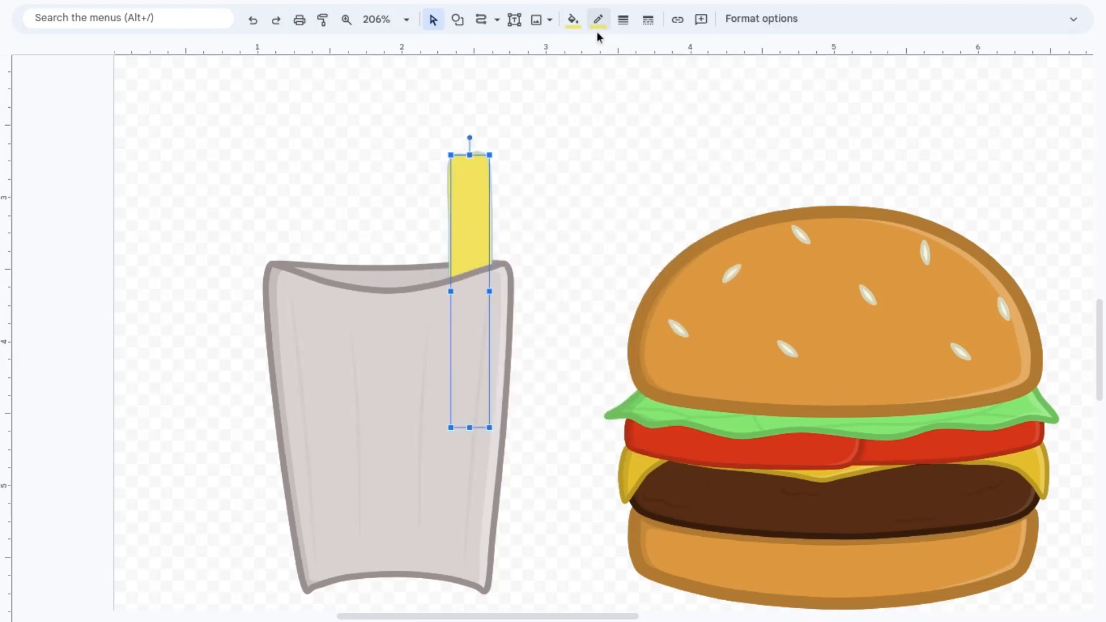
pyautogui.click(597, 21)
pyautogui.click(677, 95)
pyautogui.click(579, 209)
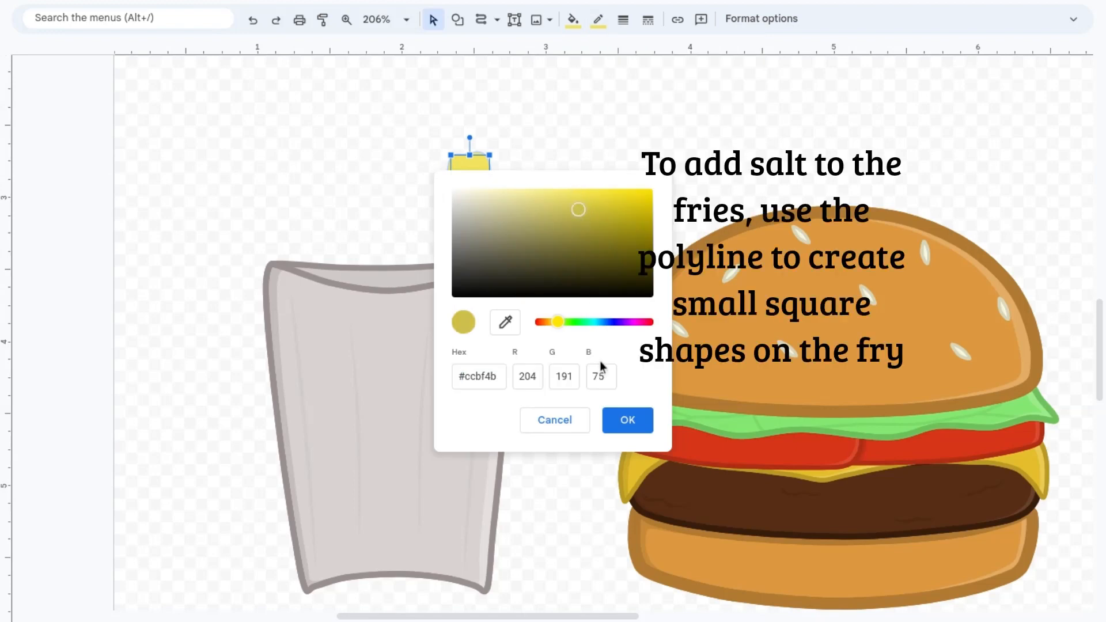
pyautogui.click(617, 419)
pyautogui.click(604, 382)
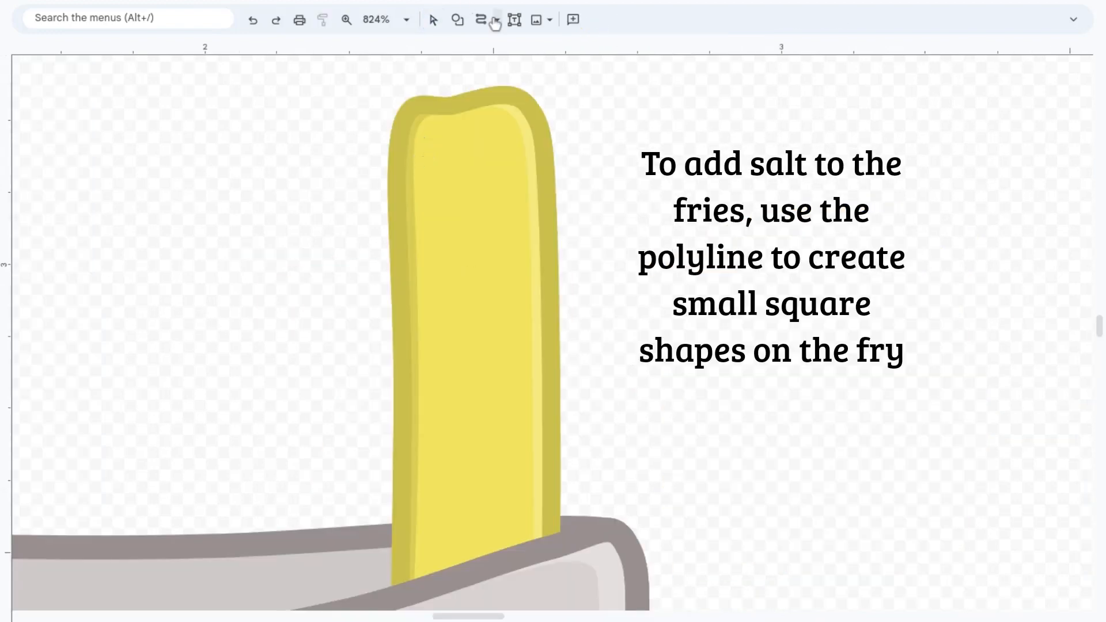
# Step: Draw a small square salt flake near the fry's upper end with Polyline, using a transparent outline and translucent white fill
pyautogui.click(496, 19)
pyautogui.click(533, 174)
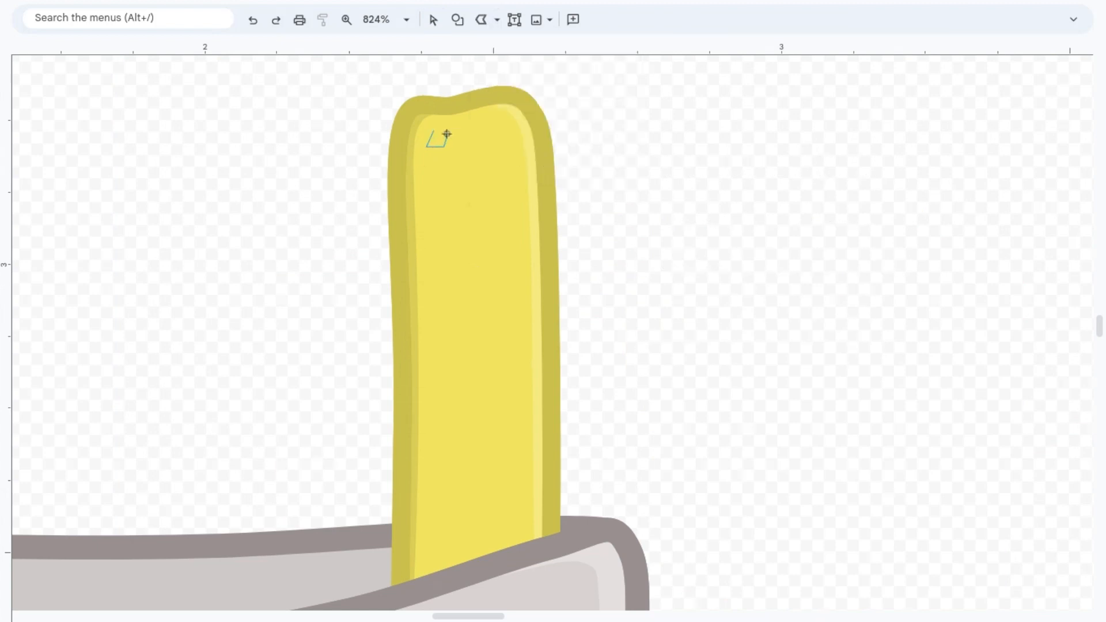
pyautogui.click(438, 133)
pyautogui.click(598, 23)
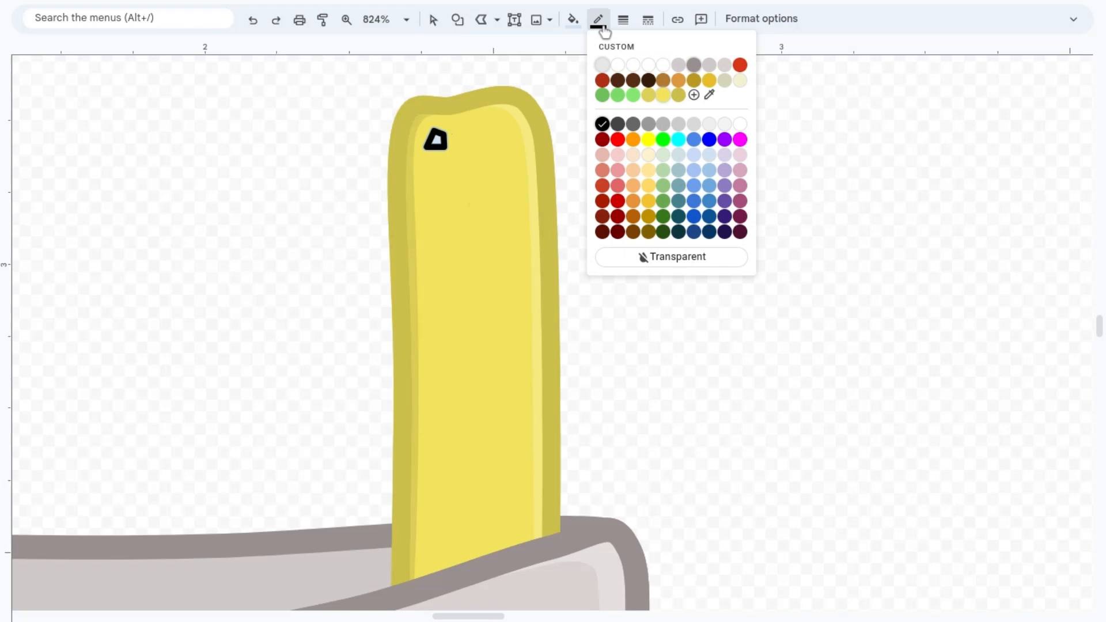
pyautogui.click(656, 264)
pyautogui.click(575, 22)
pyautogui.click(614, 90)
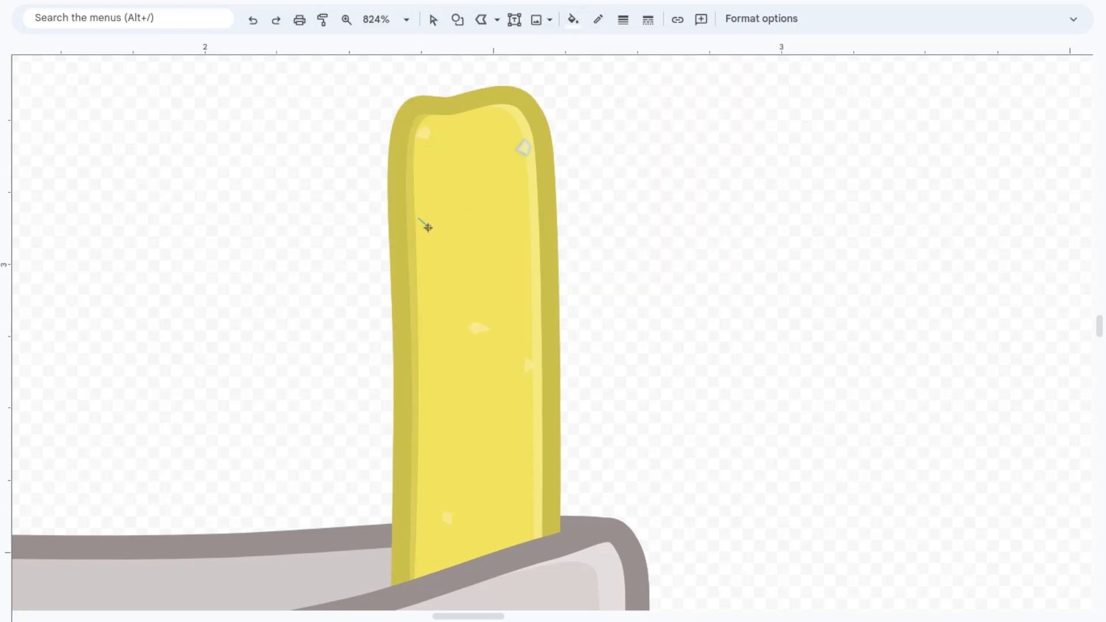
# Step: Add another small salt flake along the fry's left edge and return to the Select tool
pyautogui.click(416, 223)
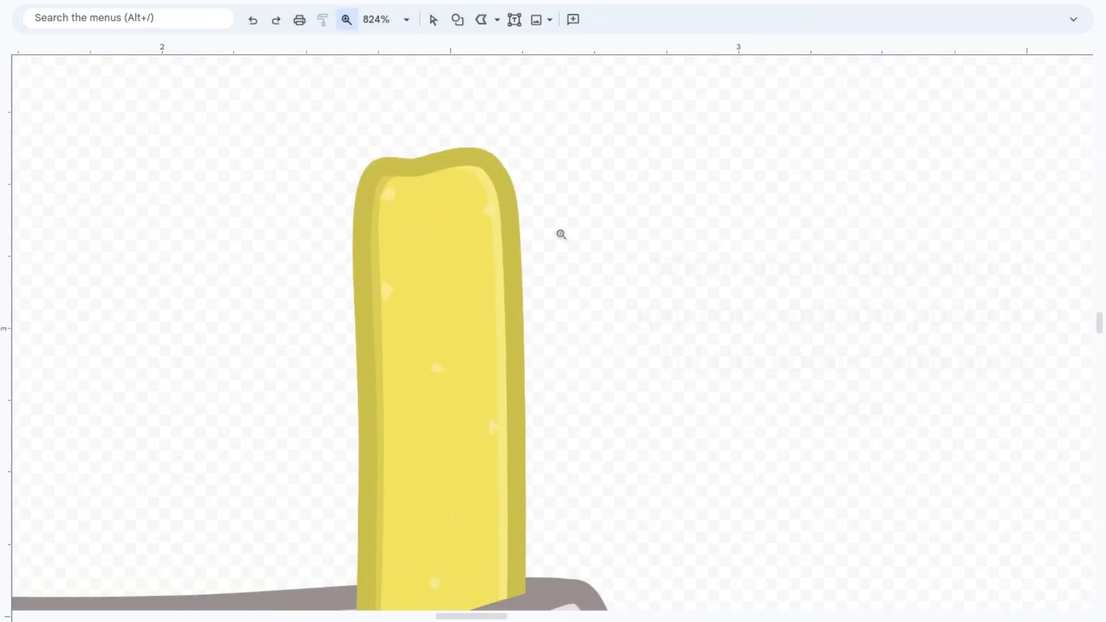
pyautogui.hscroll(-1, 561, 235)
pyautogui.scroll(-1, 560, 234)
pyautogui.click(433, 19)
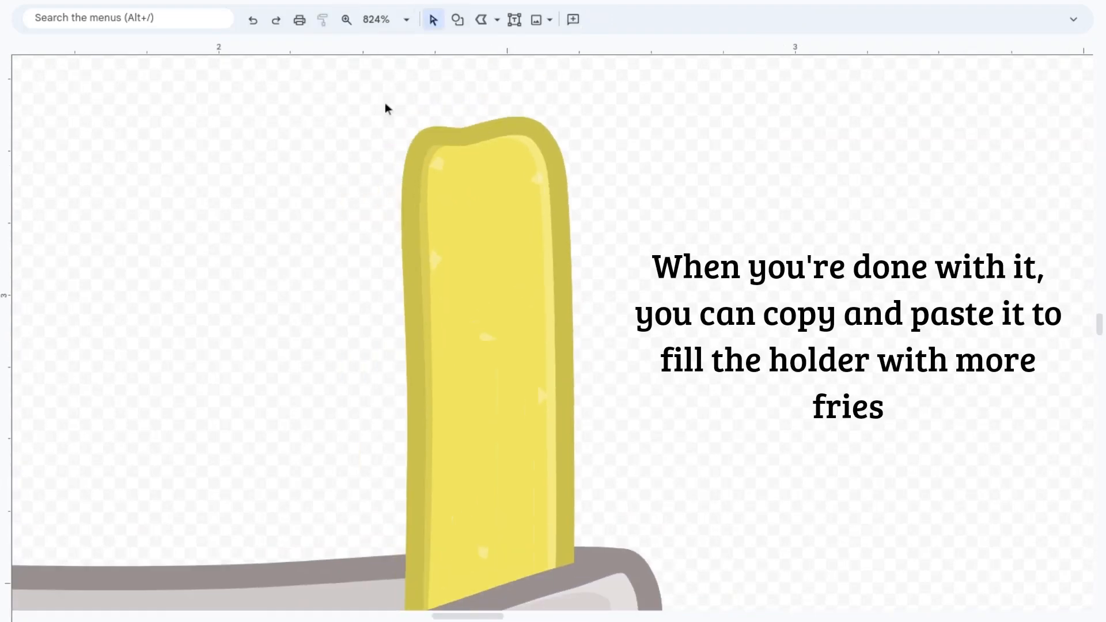
# Step: Select the whole fry with its shading and salt flakes and group the parts into one object
pyautogui.moveTo(293, 120); pyautogui.dragTo(671, 469)
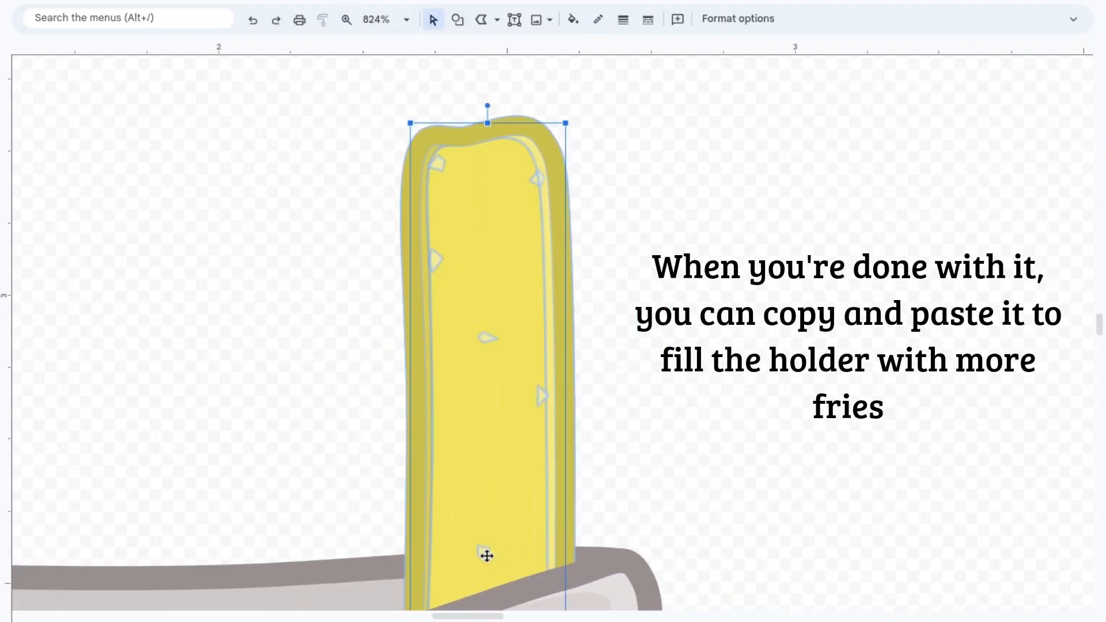
pyautogui.hotkey('ctrl', 'Down')
pyautogui.click(838, 513)
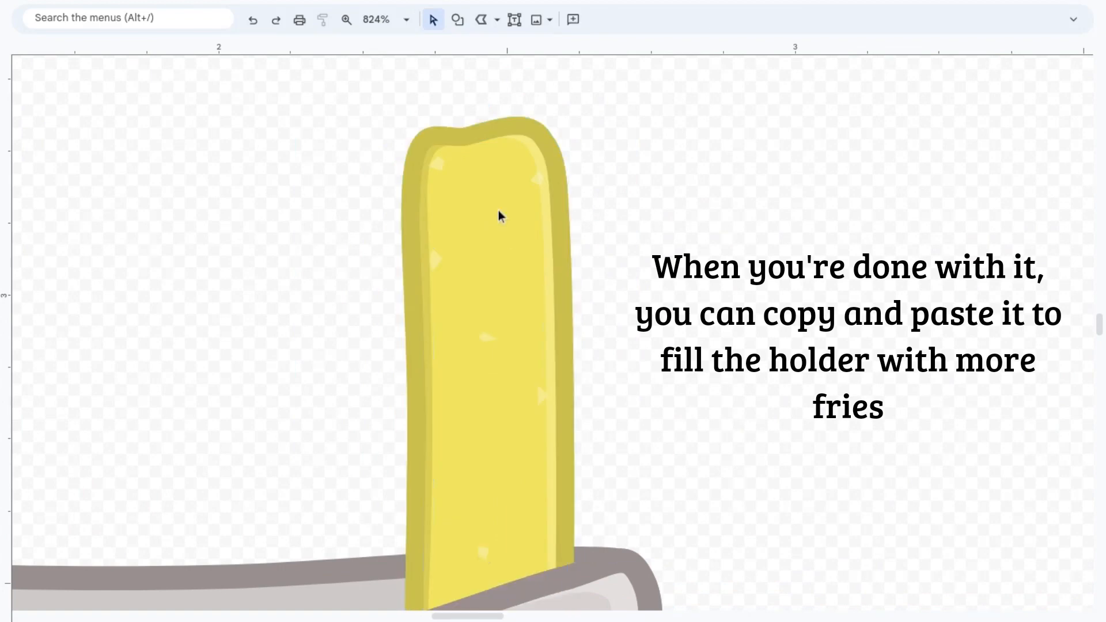
# Step: Duplicate the grouped fry and flip the copy horizontally
pyautogui.click(351, 22)
pyautogui.rightClick(506, 387)
pyautogui.scroll(-1, 506, 386)
pyautogui.hscroll(-1, 508, 345)
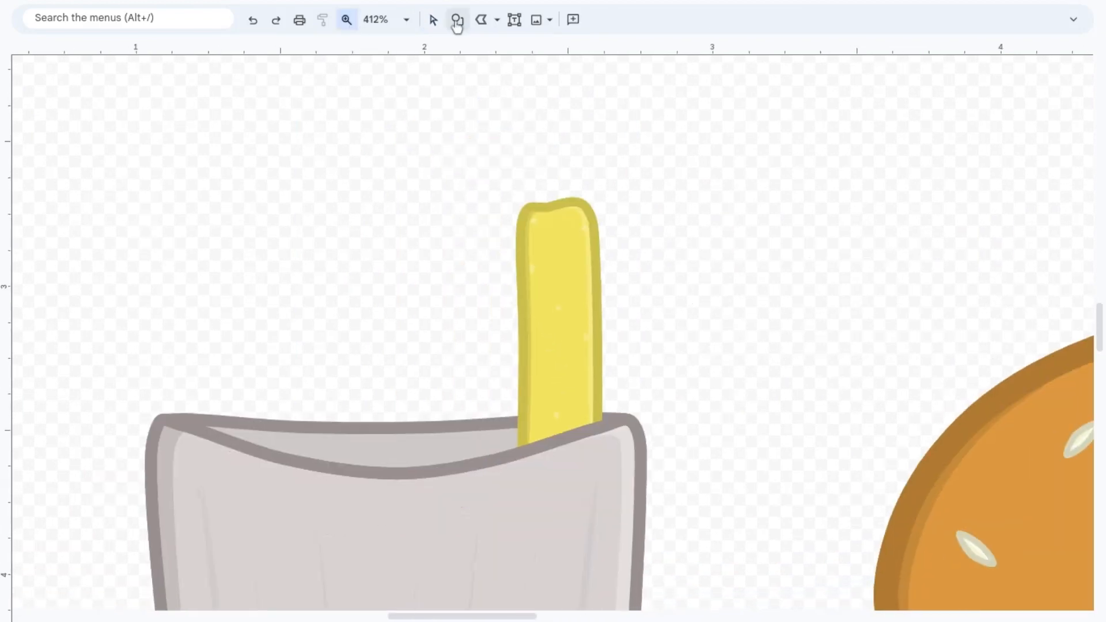
pyautogui.click(434, 20)
pyautogui.click(575, 290)
pyautogui.hotkey('ctrl', 'd')
pyautogui.rightClick(582, 298)
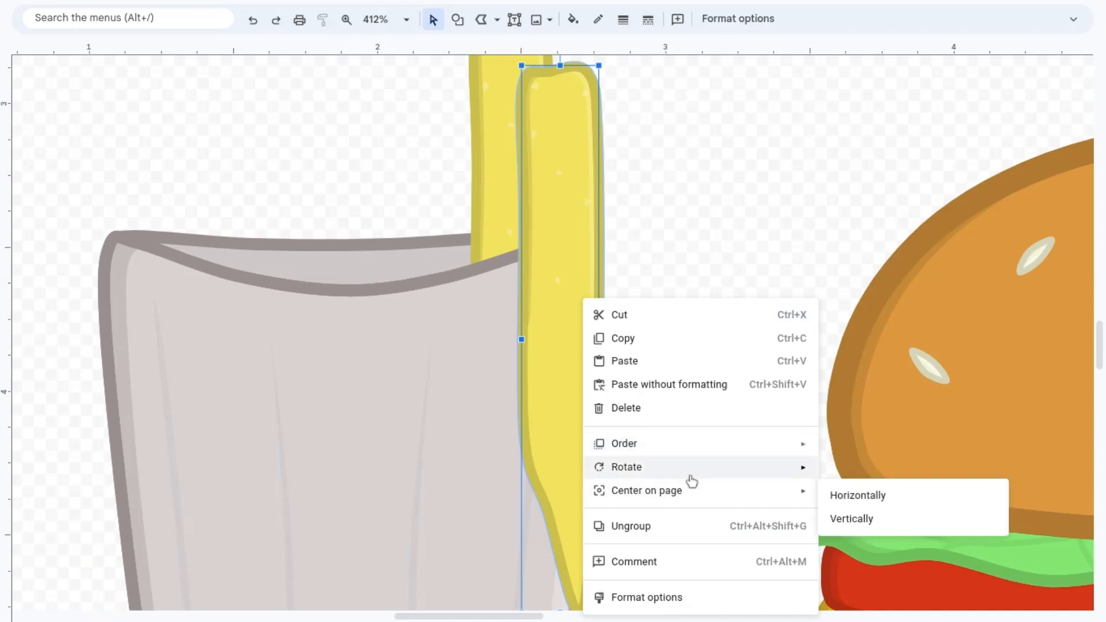
pyautogui.moveTo(689, 471)
pyautogui.click(925, 520)
# Step: Move the flipped fry to the holder's left side, slightly lower than the original, and send it behind the holder's front
pyautogui.press('Up')
pyautogui.press('Up')
pyautogui.press('Left')
pyautogui.press('Left')
pyautogui.press('Left')
pyautogui.press('Left')
pyautogui.press('Left')
pyautogui.press('Left')
pyautogui.press('Left')
pyautogui.press('Left')
pyautogui.press('Left')
pyautogui.press('Left')
pyautogui.press('Left')
pyautogui.press('Left')
pyautogui.press('Left')
pyautogui.press('Left')
pyautogui.press('Left')
pyautogui.press('Left')
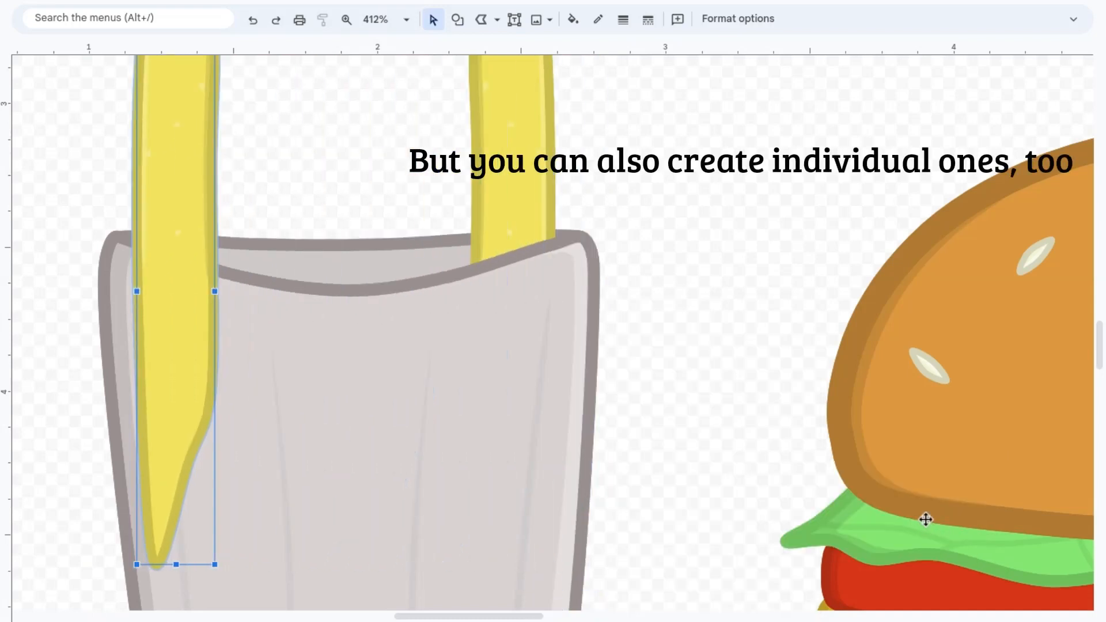
pyautogui.hotkey('ctrl', 'Down')
# Step: Draw a taller individual fry in the middle of the holder, between the two existing fries, with the Curve tool
pyautogui.moveTo(298, 532); pyautogui.dragTo(327, 288)
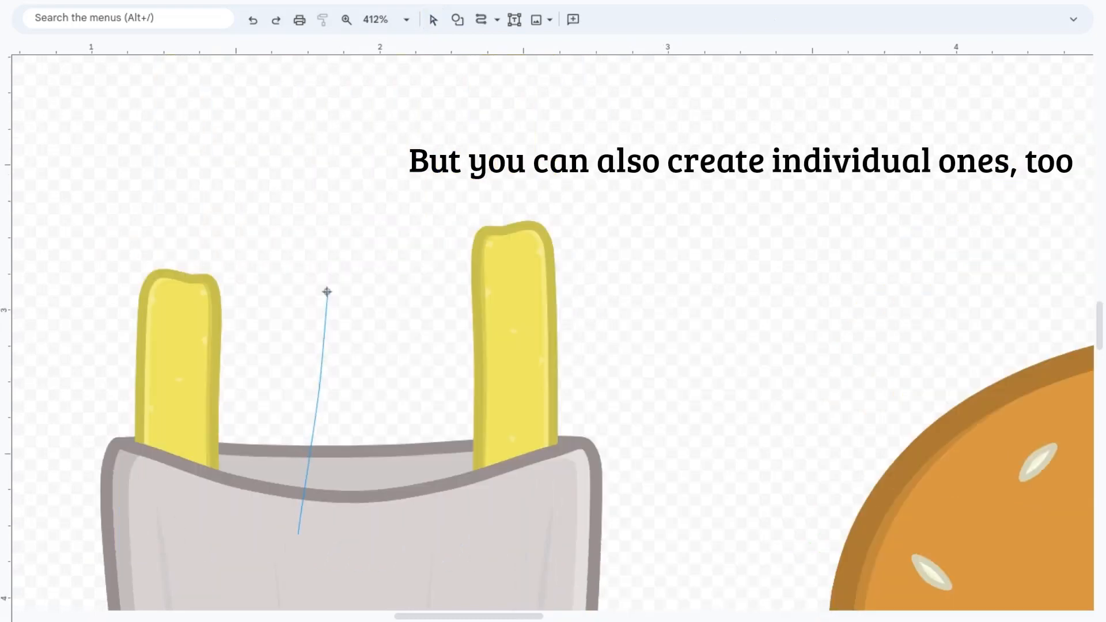
pyautogui.hotkey('ctrl', 'z')
pyautogui.moveTo(325, 484); pyautogui.dragTo(328, 267)
pyautogui.moveTo(326, 225); pyautogui.dragTo(382, 209)
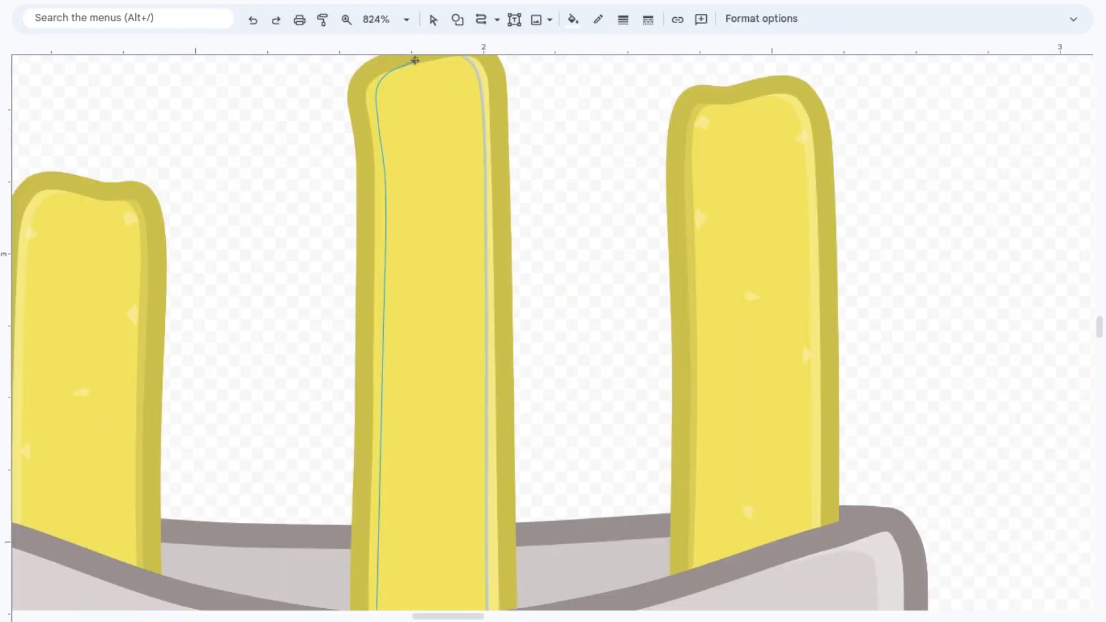
pyautogui.moveTo(415, 54)
pyautogui.mouseDown()
pyautogui.moveTo(429, 57)
pyautogui.moveTo(384, 69)
pyautogui.moveTo(353, 155)
pyautogui.moveTo(365, 173)
pyautogui.moveTo(353, 375)
pyautogui.moveTo(367, 556)
pyautogui.mouseUp()
# Step: Draw a thin shadow along the middle fry's left edge and give it a translucent dark fill
pyautogui.scroll(-2, 365, 172)
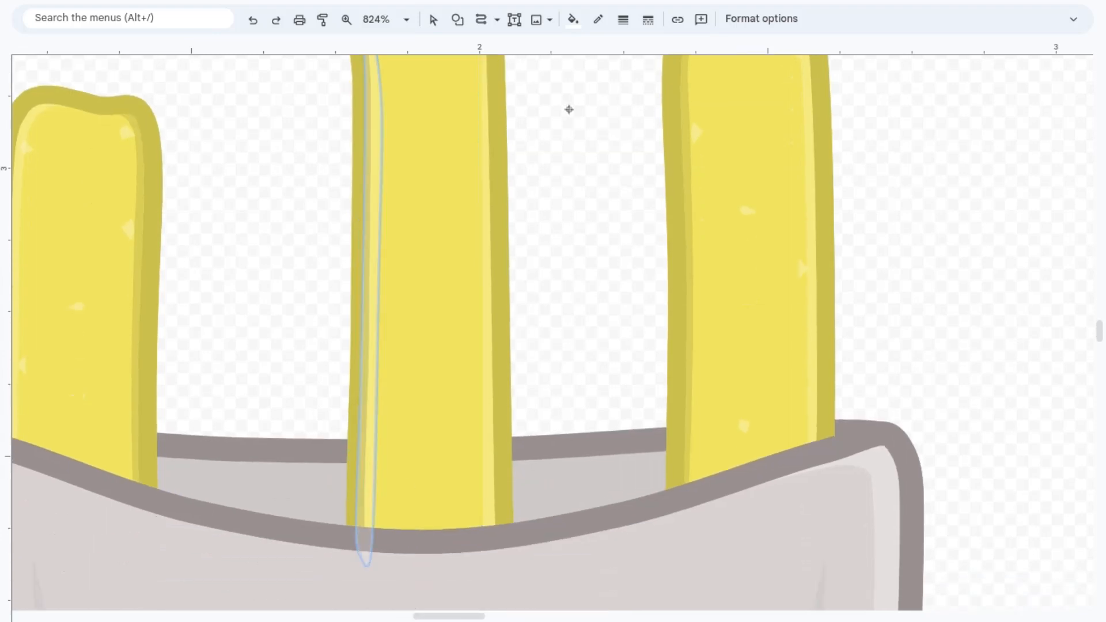
pyautogui.click(572, 19)
pyautogui.click(573, 94)
pyautogui.click(414, 22)
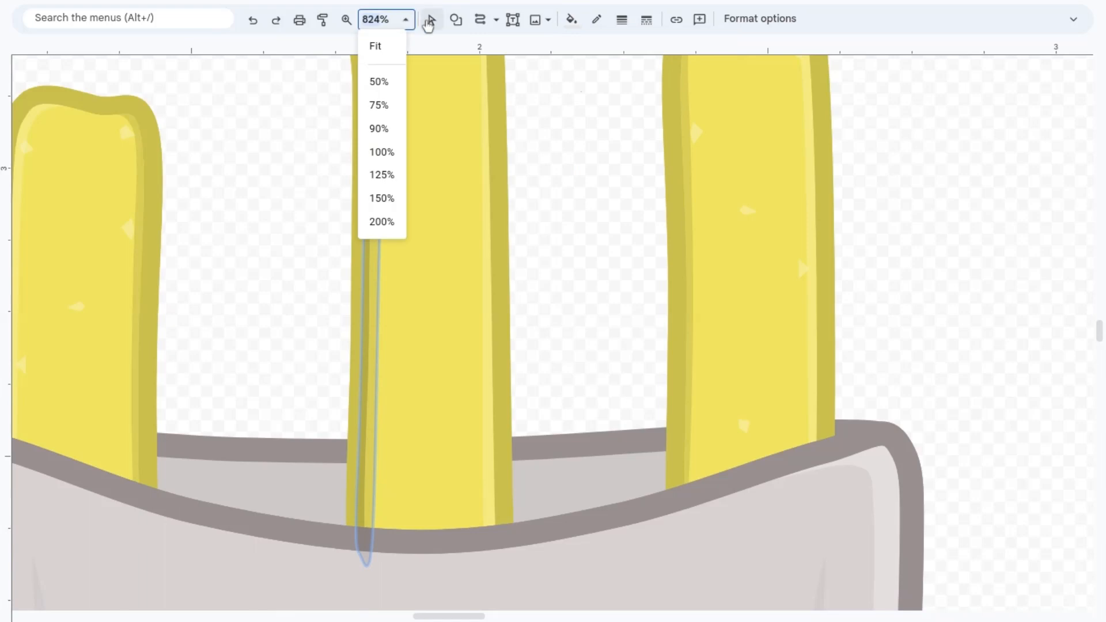
pyautogui.click(431, 20)
# Step: Add small translucent salt flecks to the short fry beside the tall middle fry with the Polyline tool
pyautogui.scroll(1, 446, 206)
pyautogui.moveTo(513, 521)
pyautogui.mouseDown()
pyautogui.moveTo(514, 537)
pyautogui.moveTo(514, 521)
pyautogui.mouseUp()
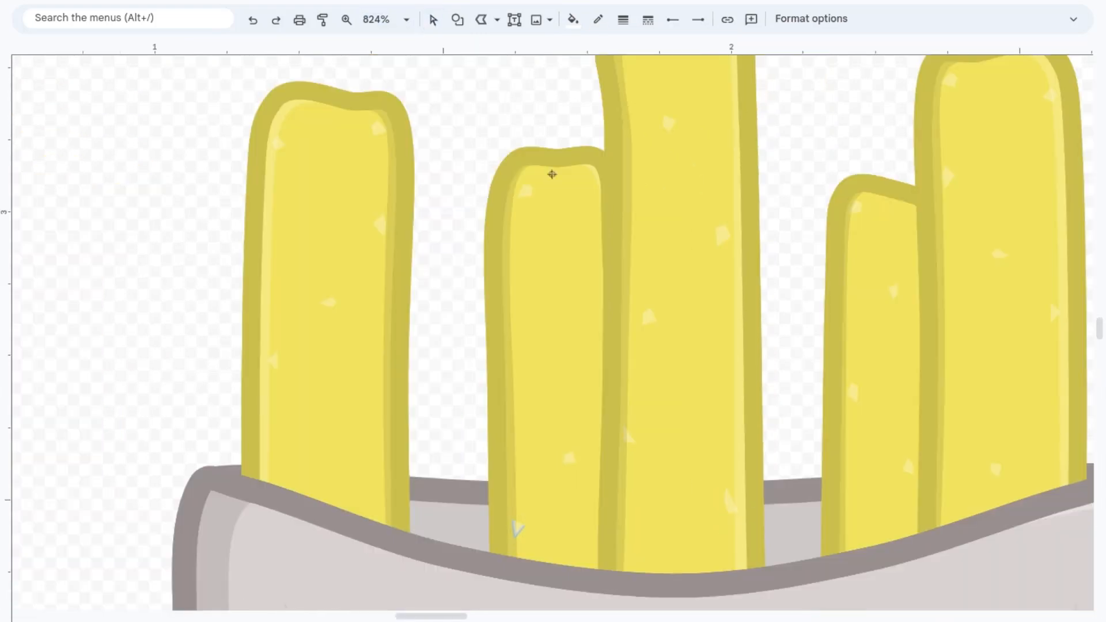
pyautogui.click(433, 20)
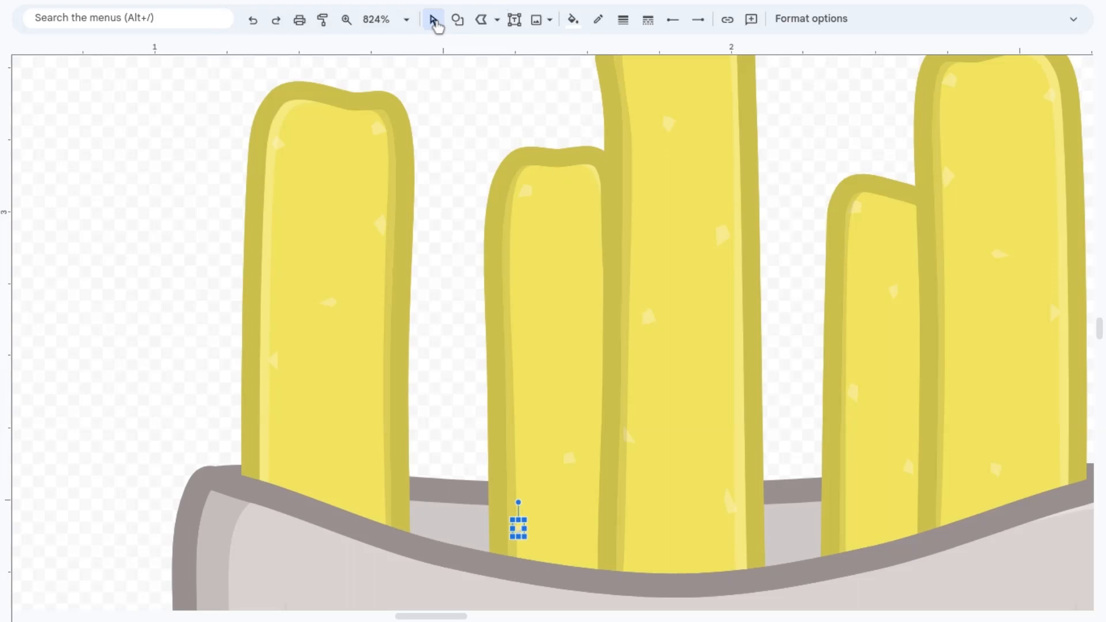
pyautogui.click(481, 19)
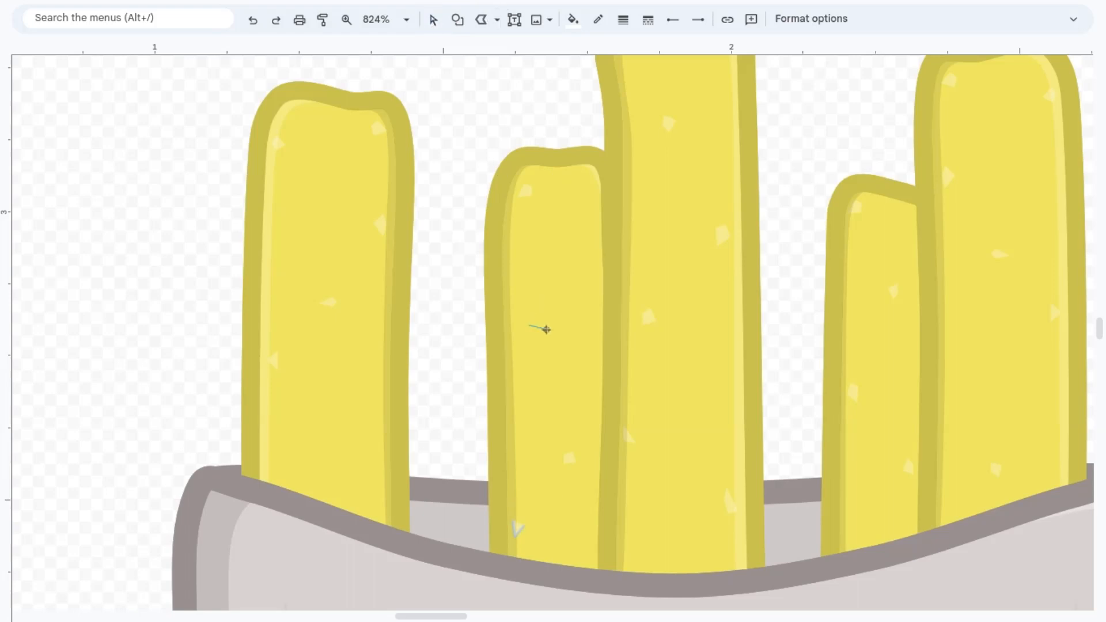
pyautogui.click(529, 326)
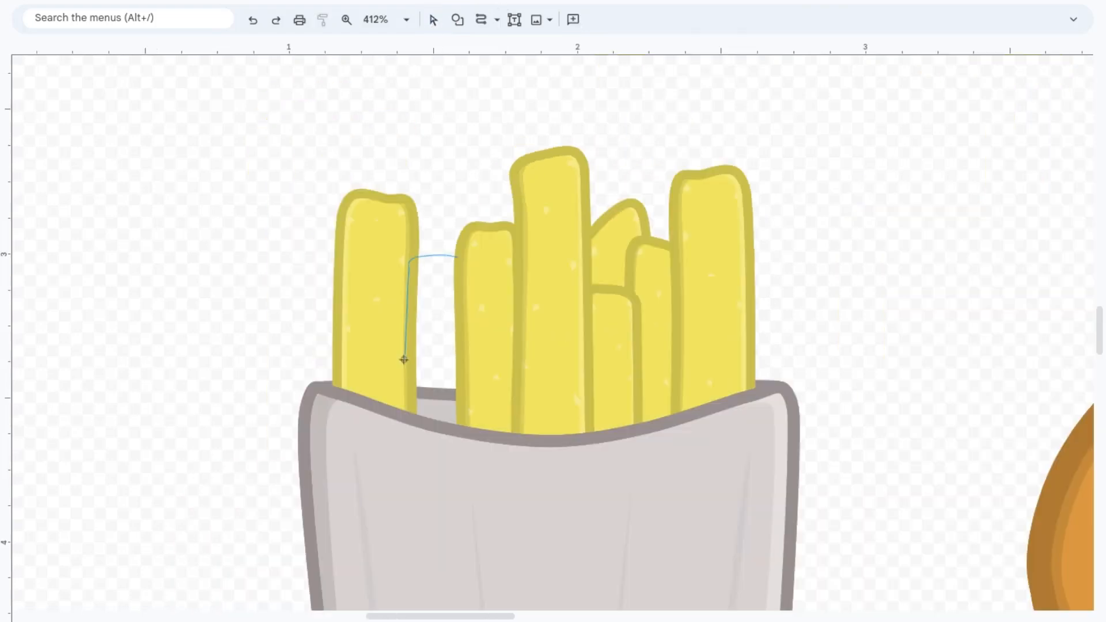
# Step: Draw another short fry in the gap between the leftmost fry and its neighbour with the Curve tool
pyautogui.click(404, 360)
pyautogui.click(405, 460)
pyautogui.click(464, 486)
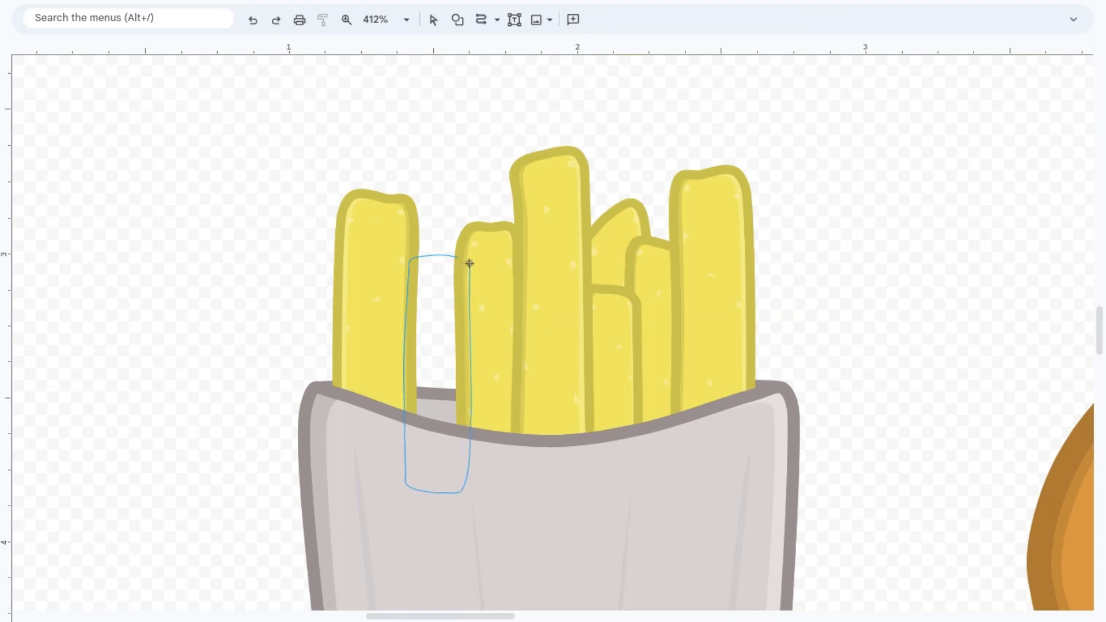
pyautogui.click(469, 263)
pyautogui.click(458, 257)
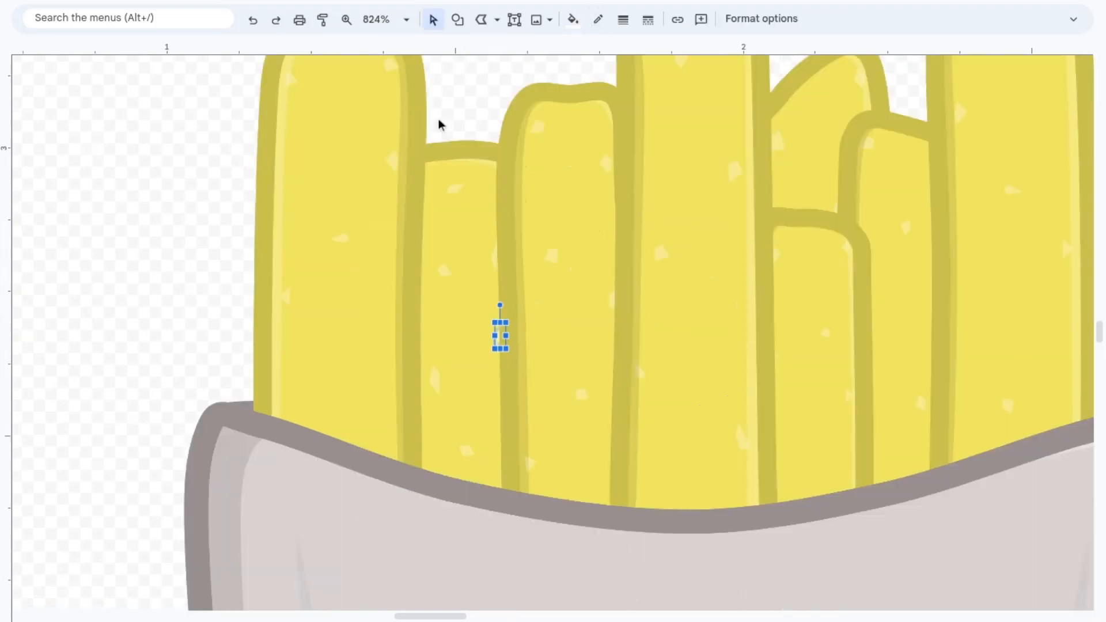
# Step: Select the new fry with its shading and salt flecks and send it behind the neighbouring fries and the holder
pyautogui.moveTo(440, 120); pyautogui.dragTo(494, 517)
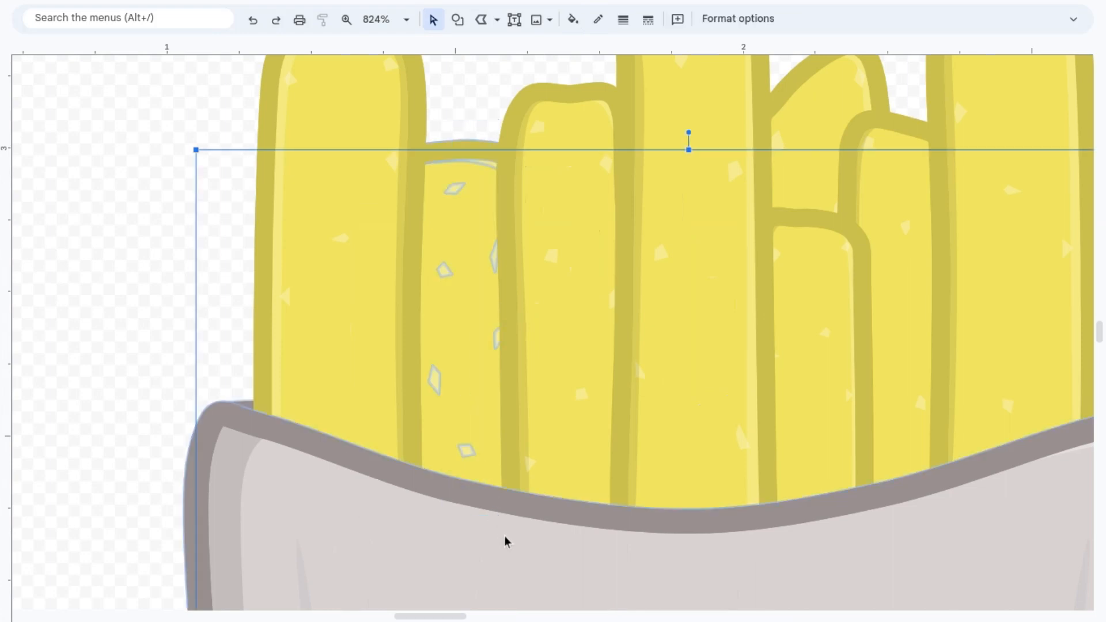
pyautogui.keyDown('shift'); pyautogui.click(505, 536); pyautogui.keyUp('shift')
pyautogui.keyDown('shift'); pyautogui.click(246, 401); pyautogui.keyUp('shift')
pyautogui.hotkey('ctrl', 'shift', 'Up')
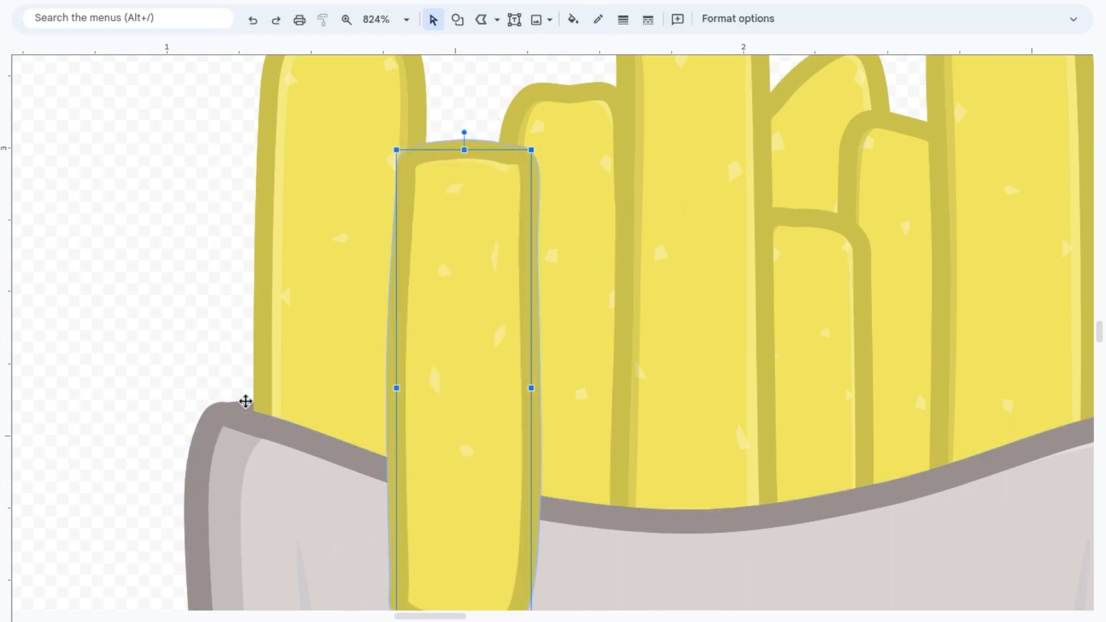
pyautogui.hotkey('ctrl', 'shift', 'Down')
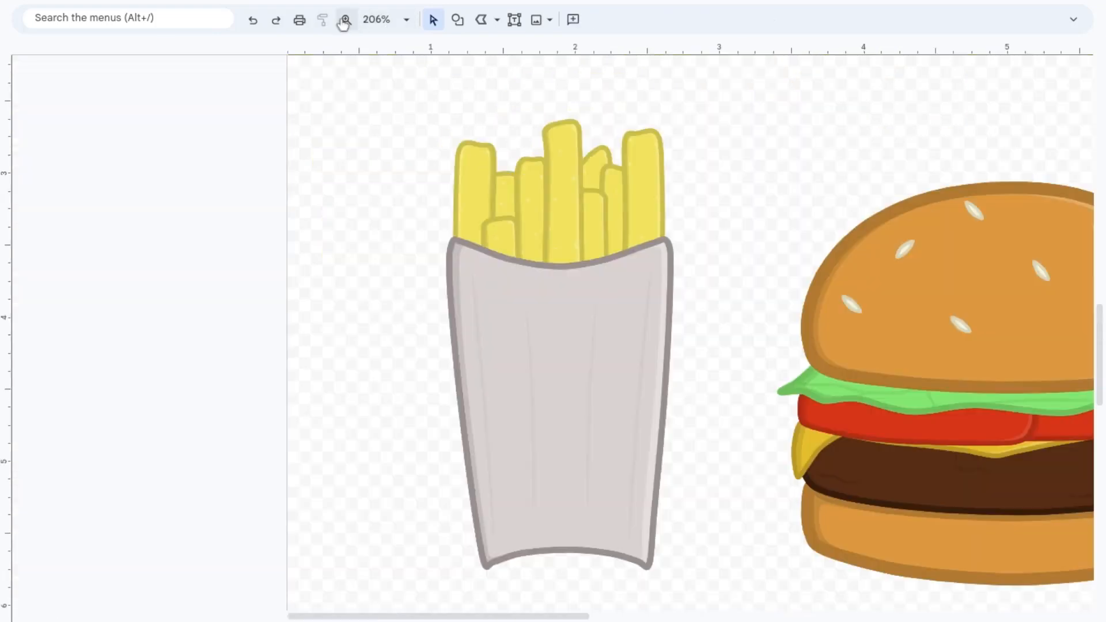
# Step: Shorten the fry holder by raising its bottom edge
pyautogui.click(346, 20)
pyautogui.rightClick(600, 369)
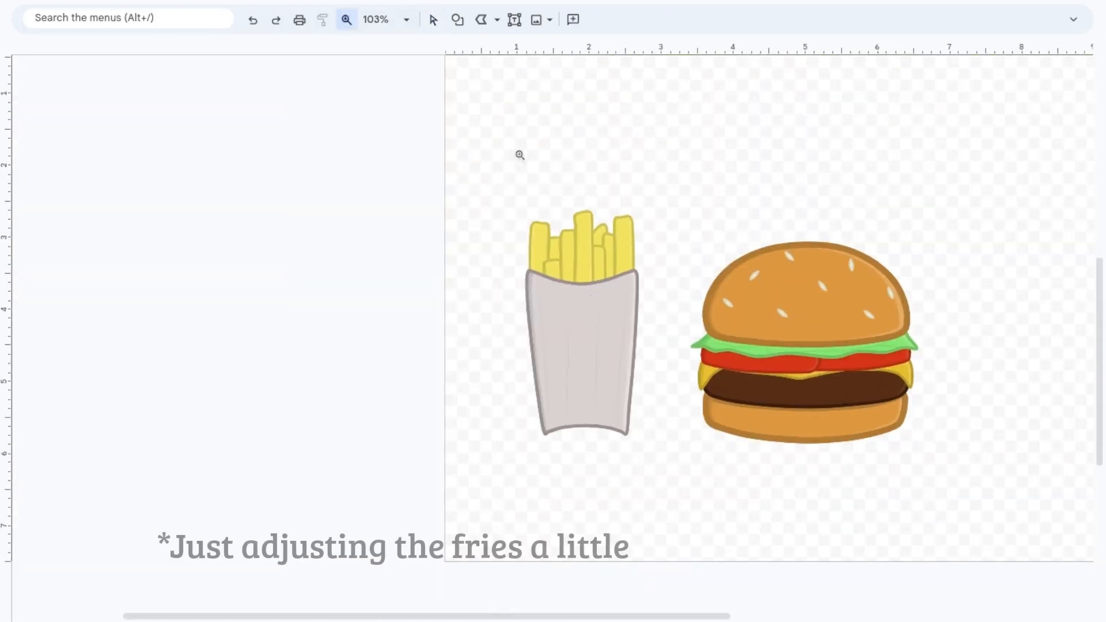
pyautogui.click(535, 131)
pyautogui.click(438, 24)
pyautogui.click(557, 496)
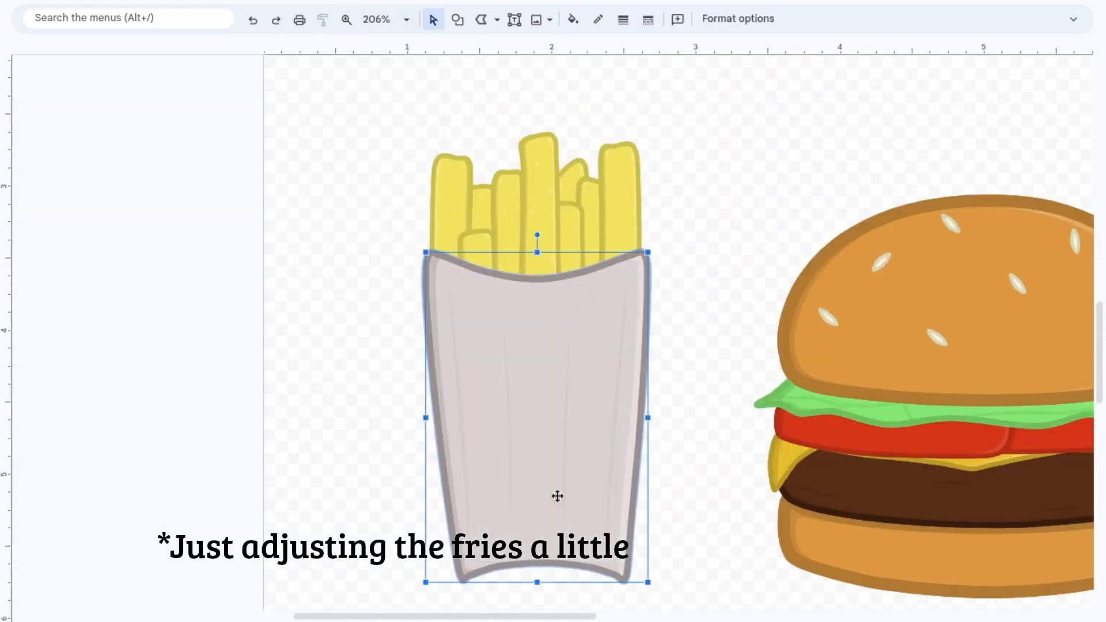
pyautogui.moveTo(540, 579); pyautogui.dragTo(537, 492)
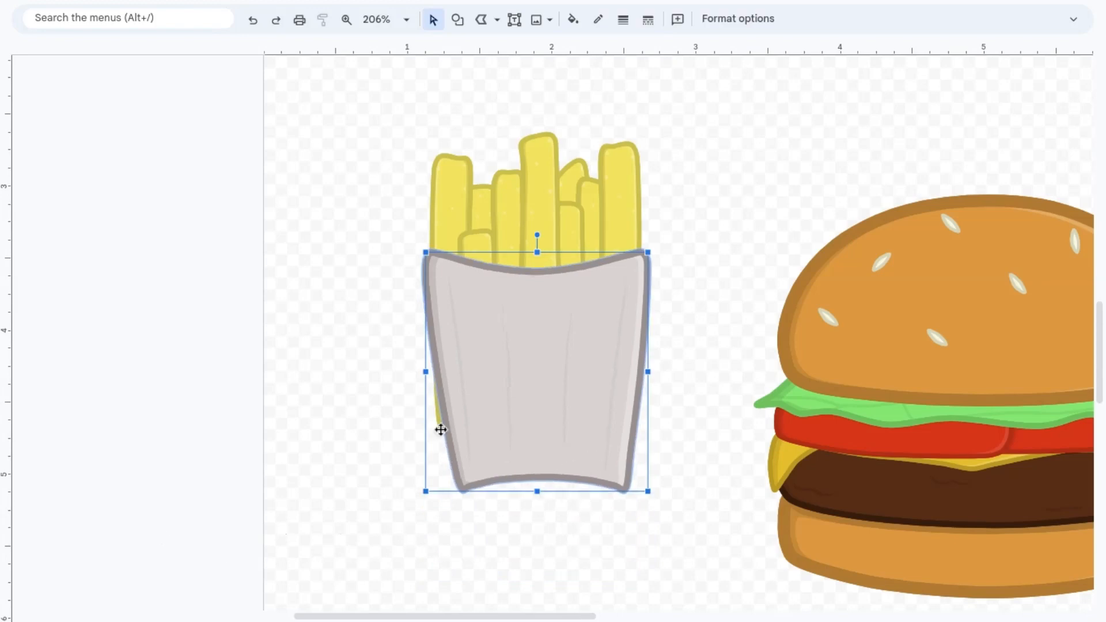
# Step: Shift the fry that sticks out past the holder's lower left side slightly inward
pyautogui.doubleClick(440, 426)
pyautogui.moveTo(440, 427); pyautogui.dragTo(451, 428)
pyautogui.click(375, 429)
pyautogui.click(992, 187)
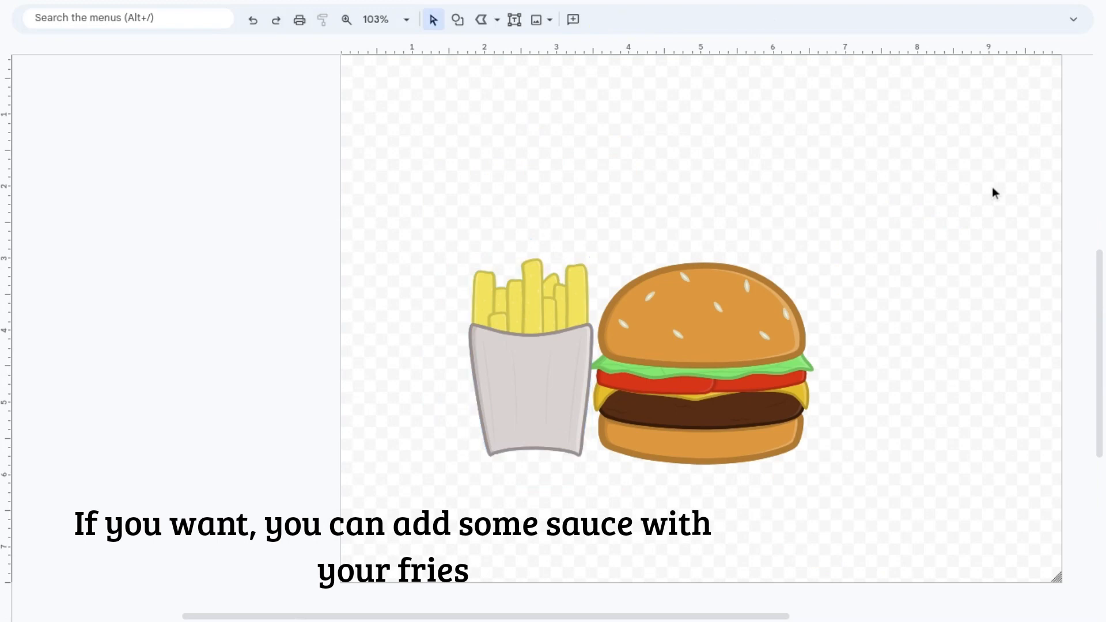
# Step: Draw a small tapered sauce container left of the fry holder with the Curve tool and enlarge it
pyautogui.hscroll(2, 991, 186)
pyautogui.hscroll(-3, 943, 504)
pyautogui.click(497, 20)
pyautogui.click(344, 20)
pyautogui.click(409, 313)
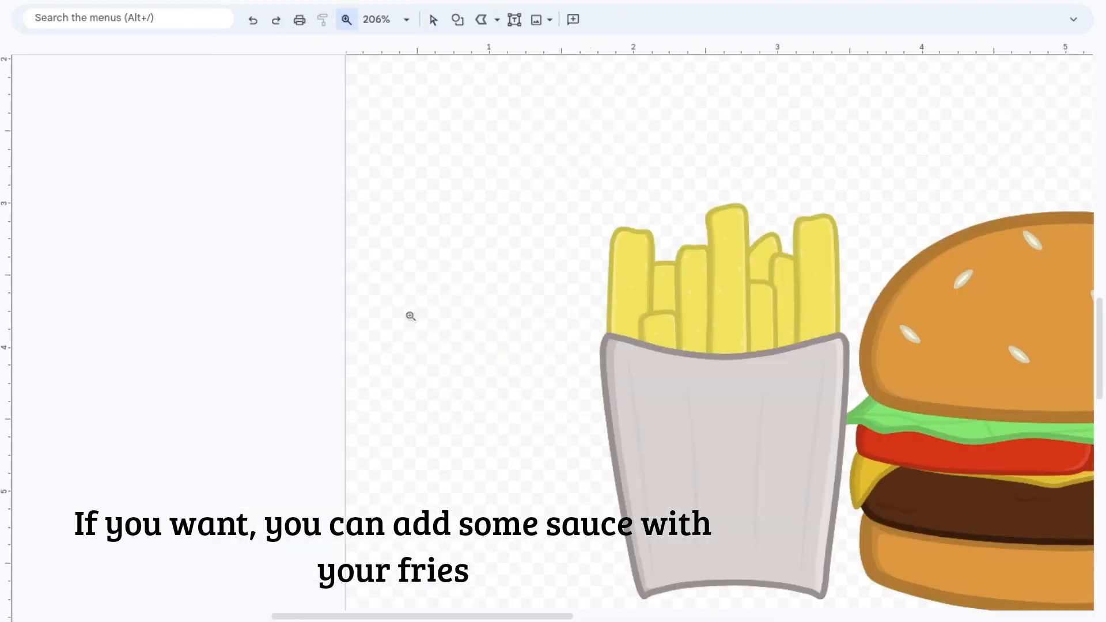
pyautogui.click(410, 313)
pyautogui.click(496, 19)
pyautogui.click(528, 141)
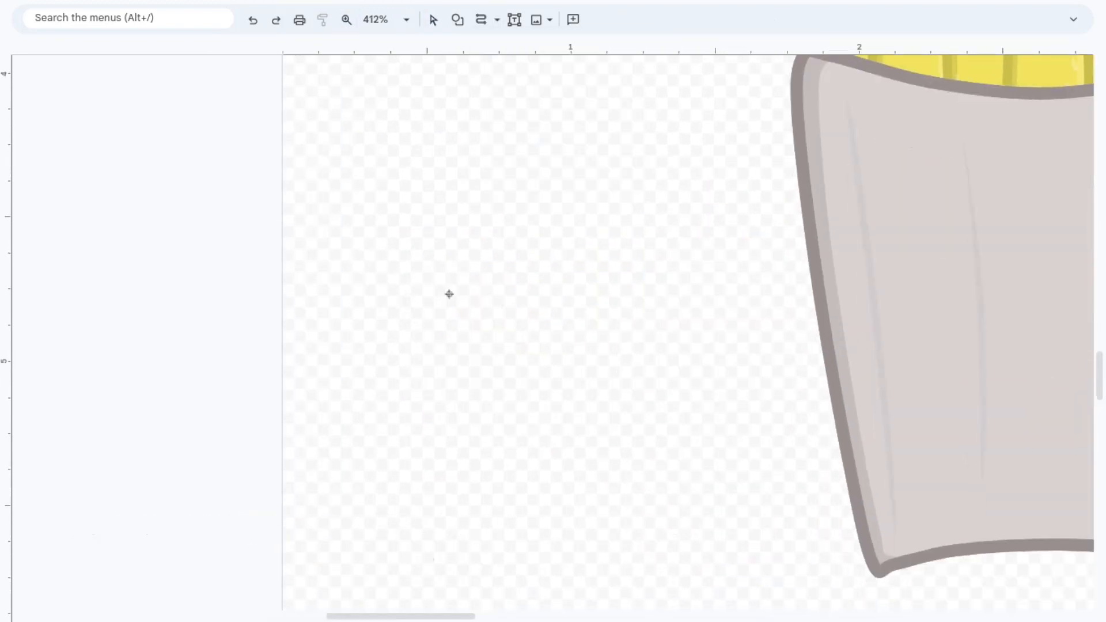
pyautogui.click(376, 407)
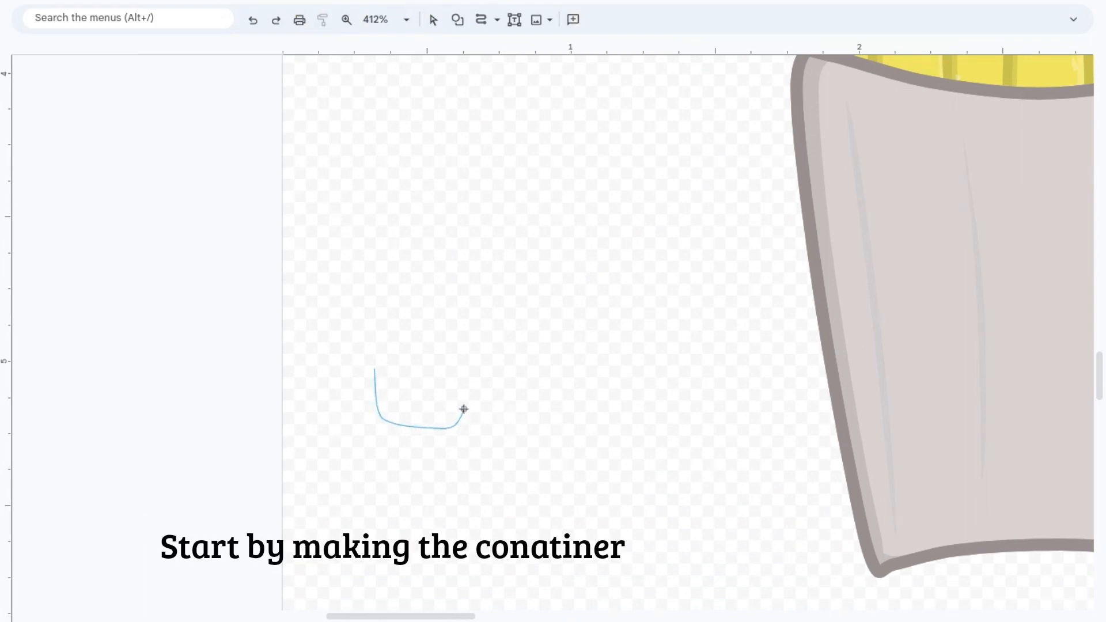
pyautogui.click(472, 376)
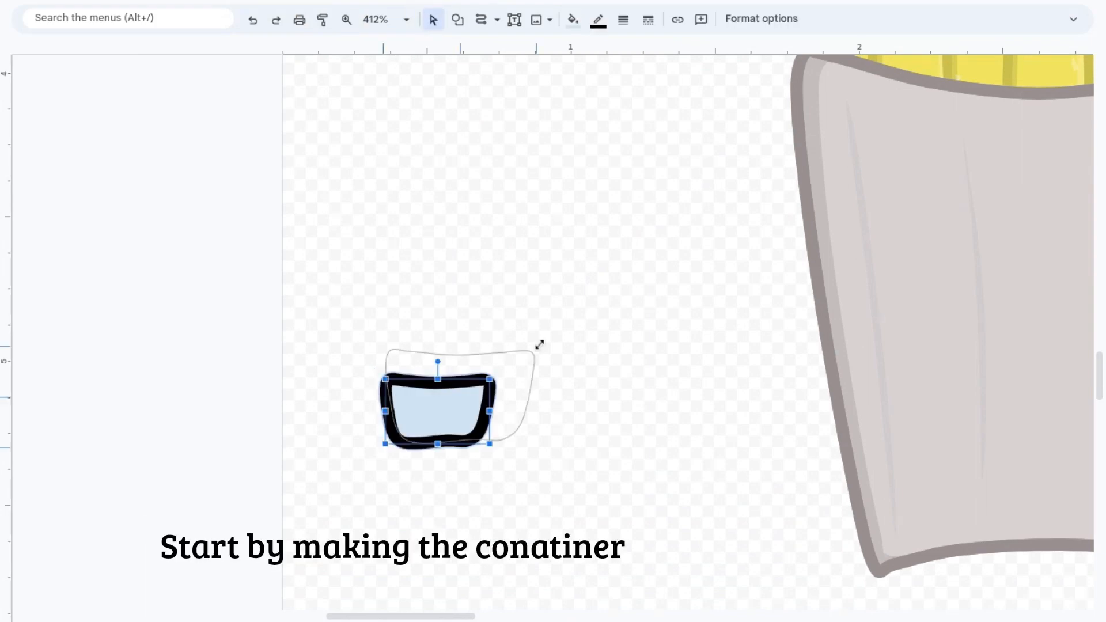
pyautogui.moveTo(538, 346); pyautogui.dragTo(553, 332)
# Step: Copy the fry holder's fill and outline formatting onto the sauce container
pyautogui.click(894, 340)
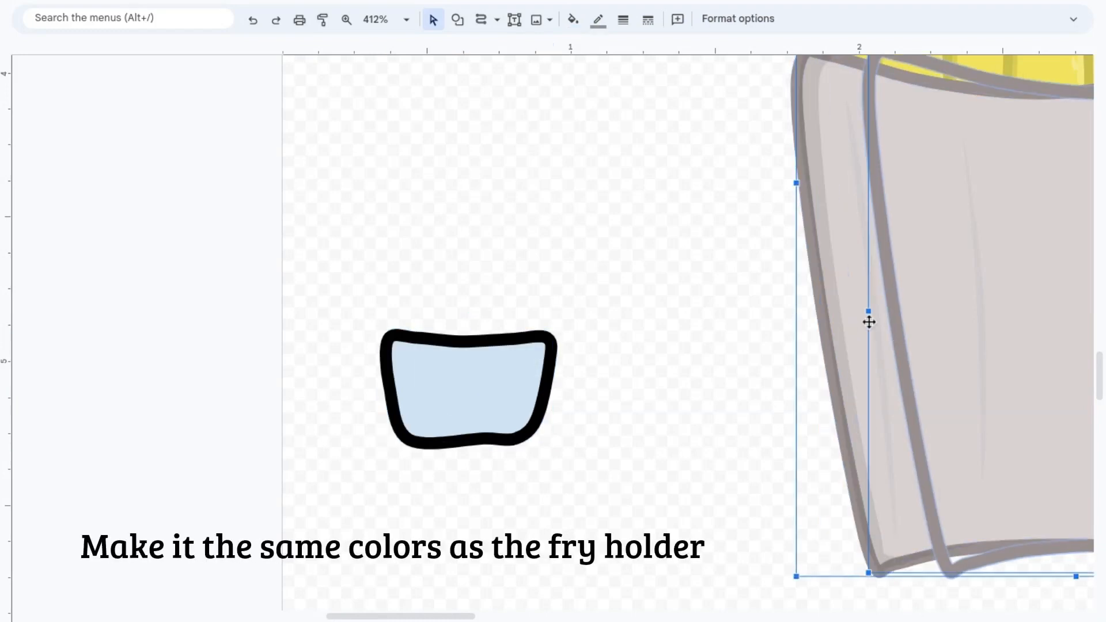
pyautogui.click(323, 19)
pyautogui.click(493, 387)
# Step: Draw a thin curved rim across the sauce container's top and nudge it into place
pyautogui.click(978, 373)
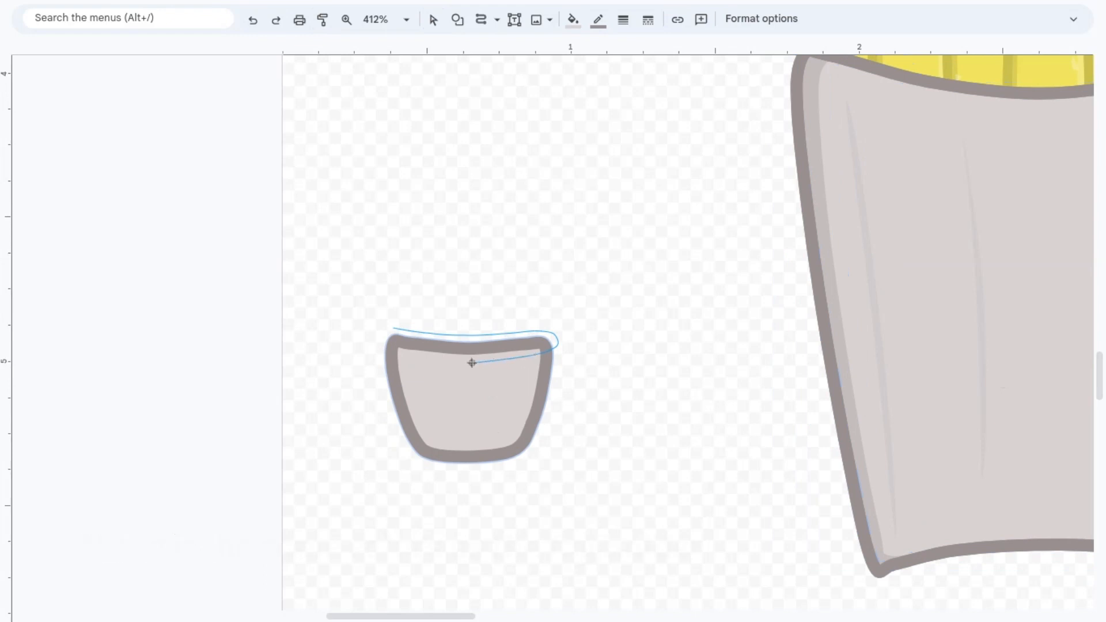
pyautogui.click(380, 330)
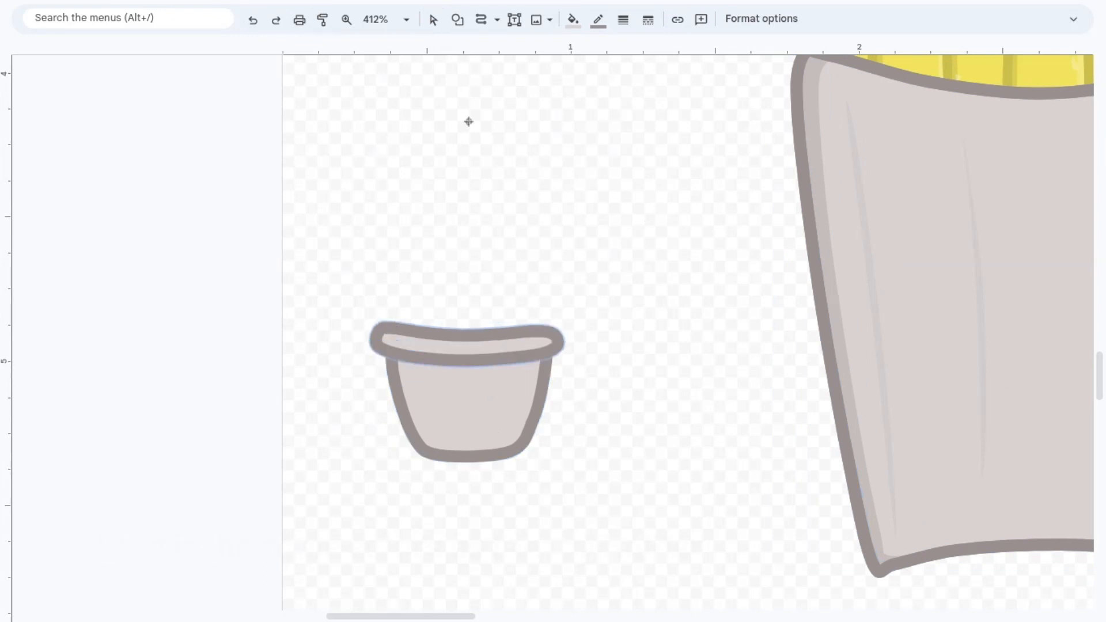
pyautogui.click(434, 22)
pyautogui.moveTo(449, 347); pyautogui.dragTo(453, 348)
pyautogui.click(622, 385)
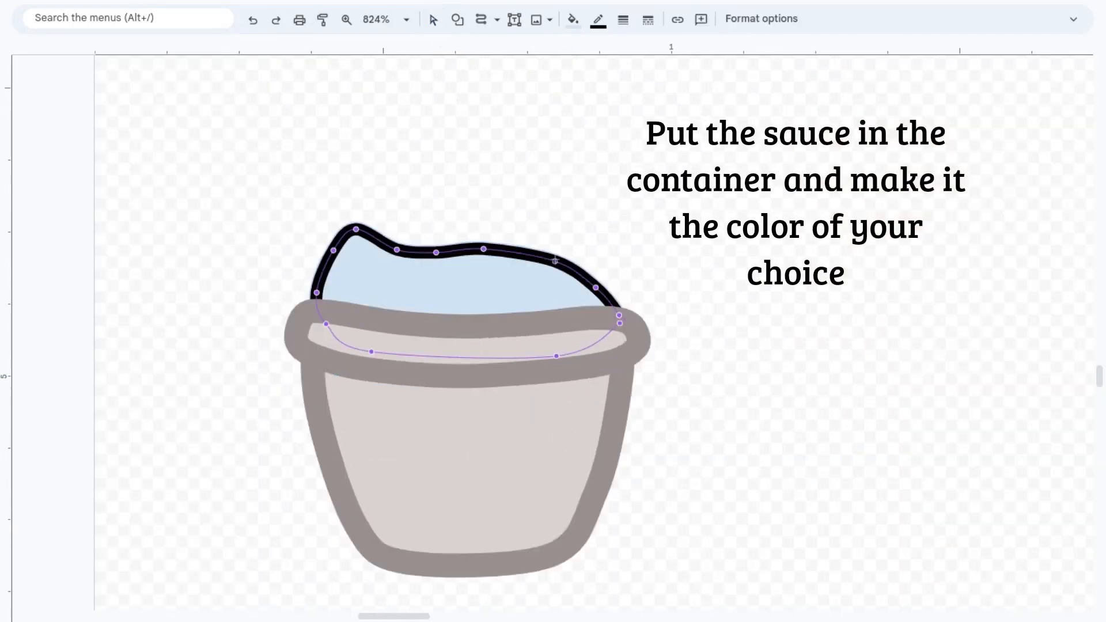
# Step: Reshape the sauce mound's outline by adjusting its curve points along the top and lower right
pyautogui.moveTo(554, 261); pyautogui.dragTo(556, 257)
pyautogui.moveTo(596, 287); pyautogui.dragTo(602, 284)
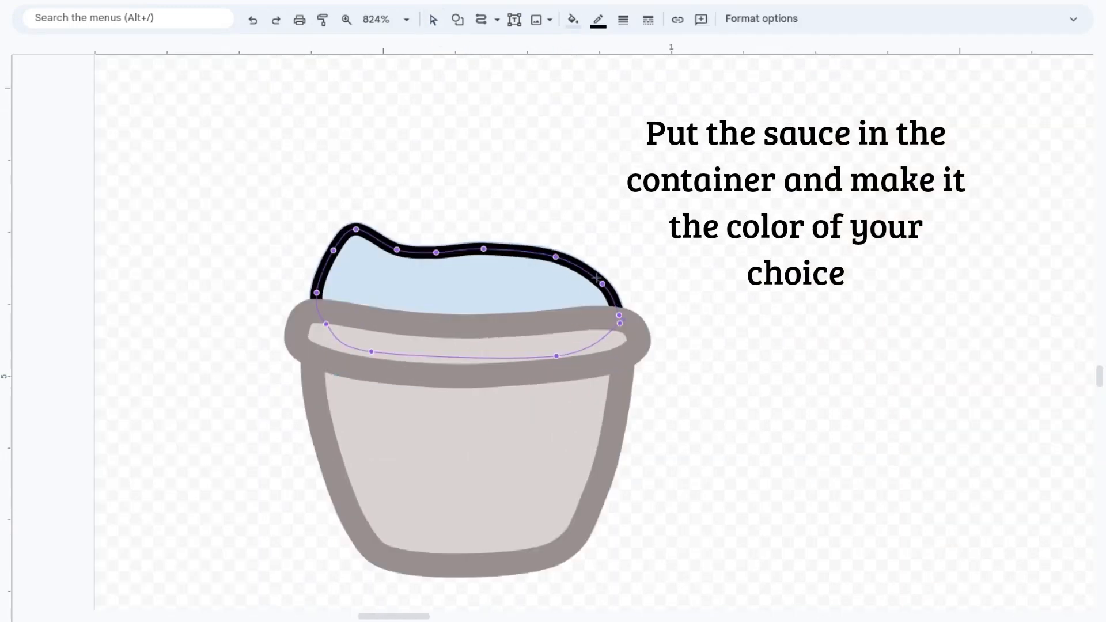
pyautogui.moveTo(483, 249); pyautogui.dragTo(487, 246)
pyautogui.click(554, 258)
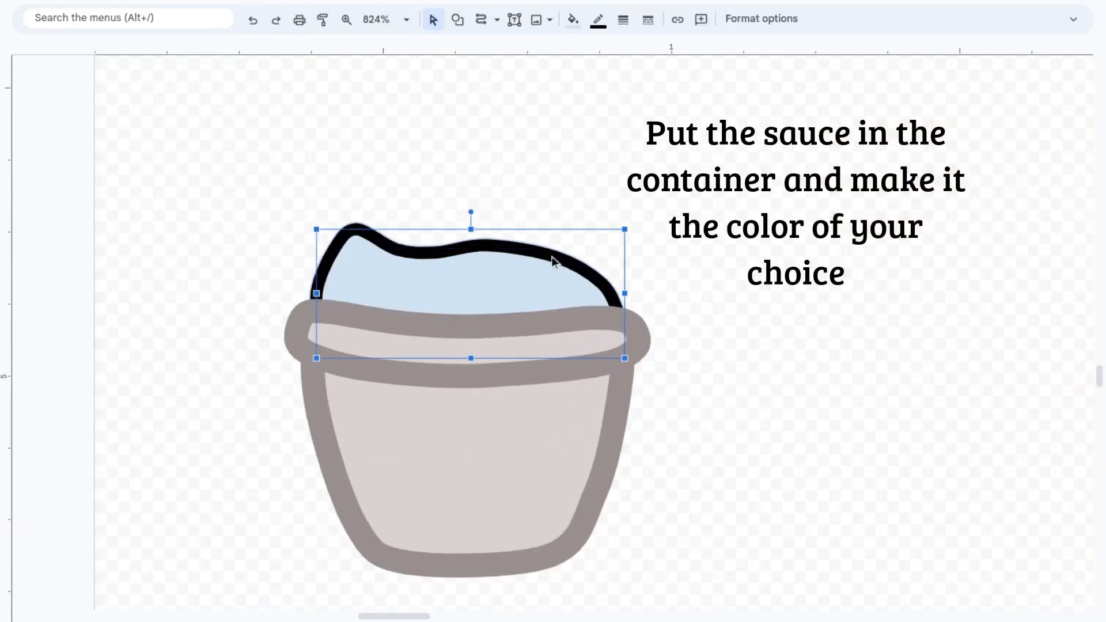
pyautogui.doubleClick(554, 258)
pyautogui.moveTo(620, 323); pyautogui.dragTo(604, 350)
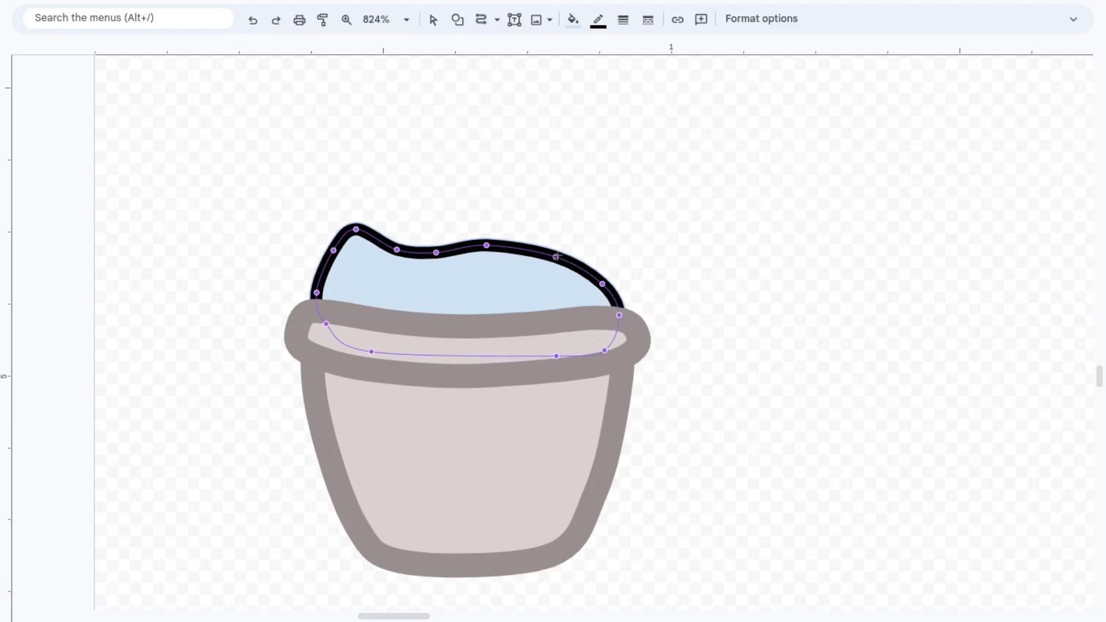
pyautogui.press('Escape')
# Step: Give the sauce a red fill and a darker red outline
pyautogui.click(573, 19)
pyautogui.click(595, 229)
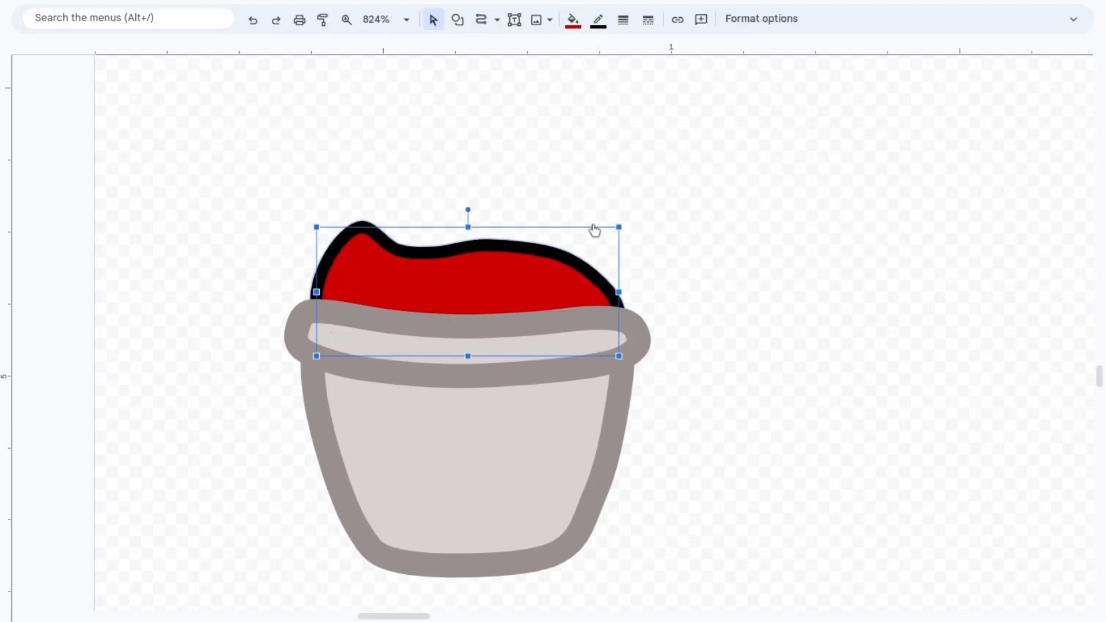
pyautogui.click(598, 20)
pyautogui.click(616, 218)
pyautogui.click(325, 305)
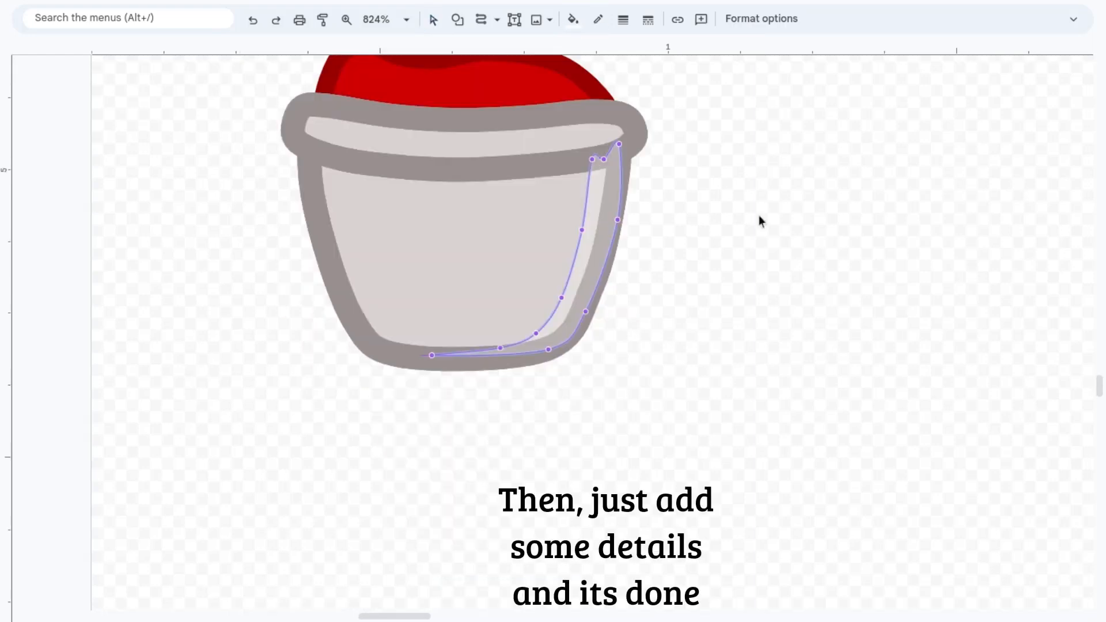
pyautogui.click(603, 249)
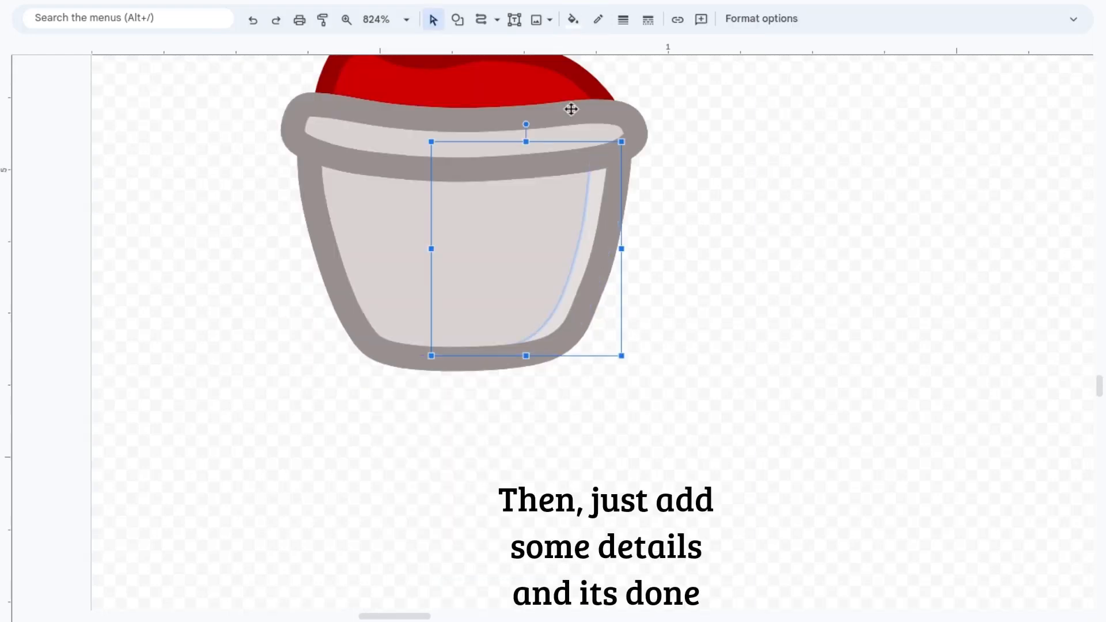
# Step: Draw a thin translucent crease down the right side of the sauce container with the Curve tool
pyautogui.click(481, 20)
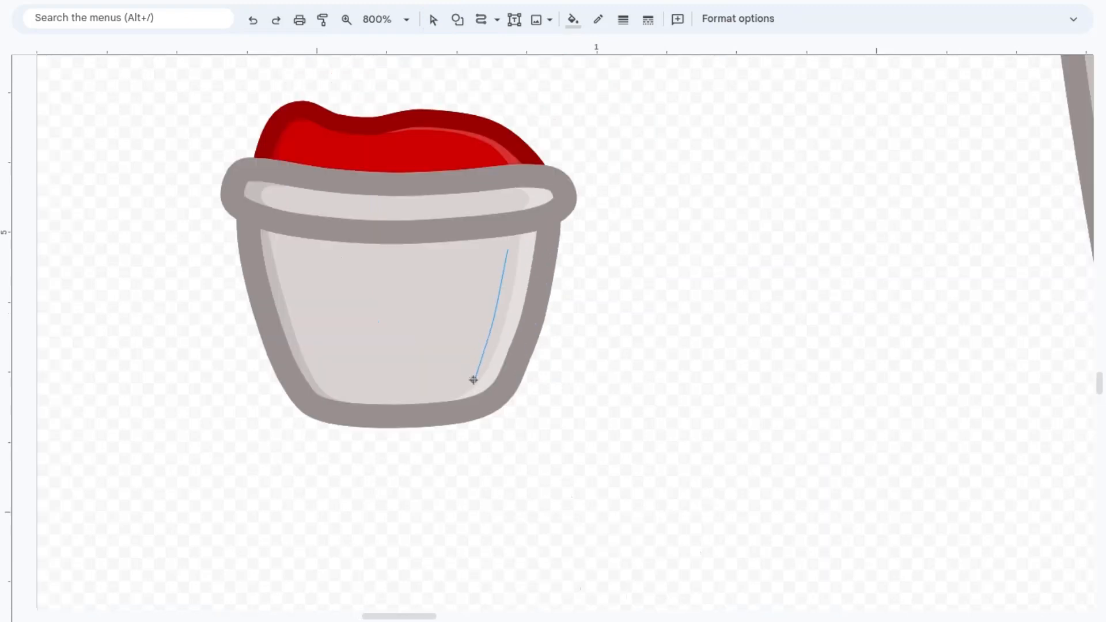
pyautogui.click(508, 249)
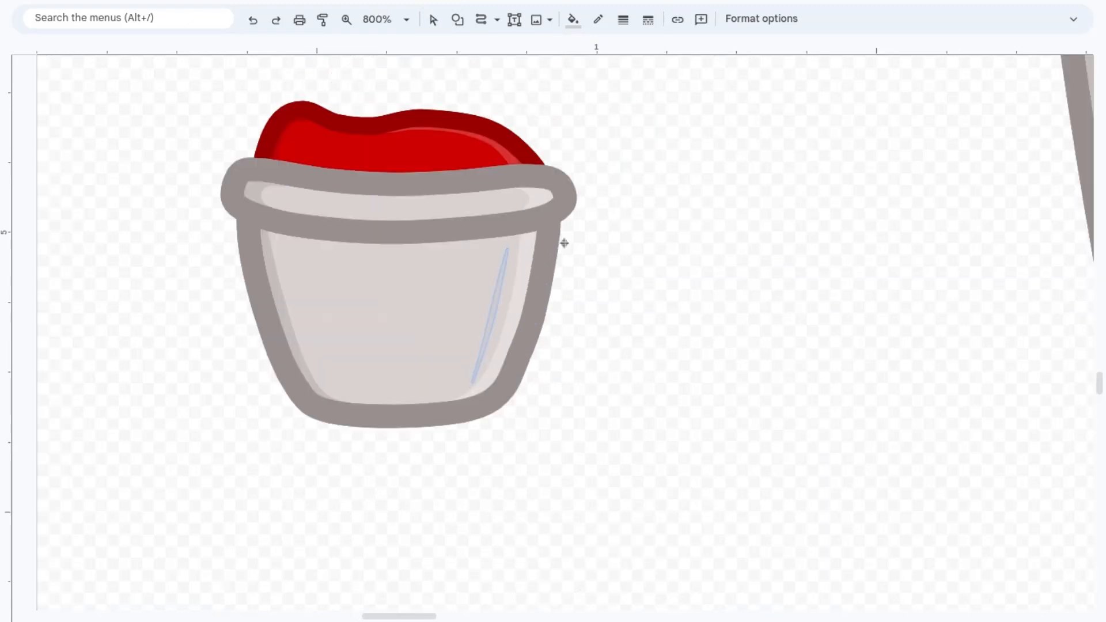
pyautogui.click(433, 20)
# Step: Duplicate the container's crease, flip the copy horizontally and move it to the container's left side
pyautogui.moveTo(488, 330); pyautogui.dragTo(582, 330)
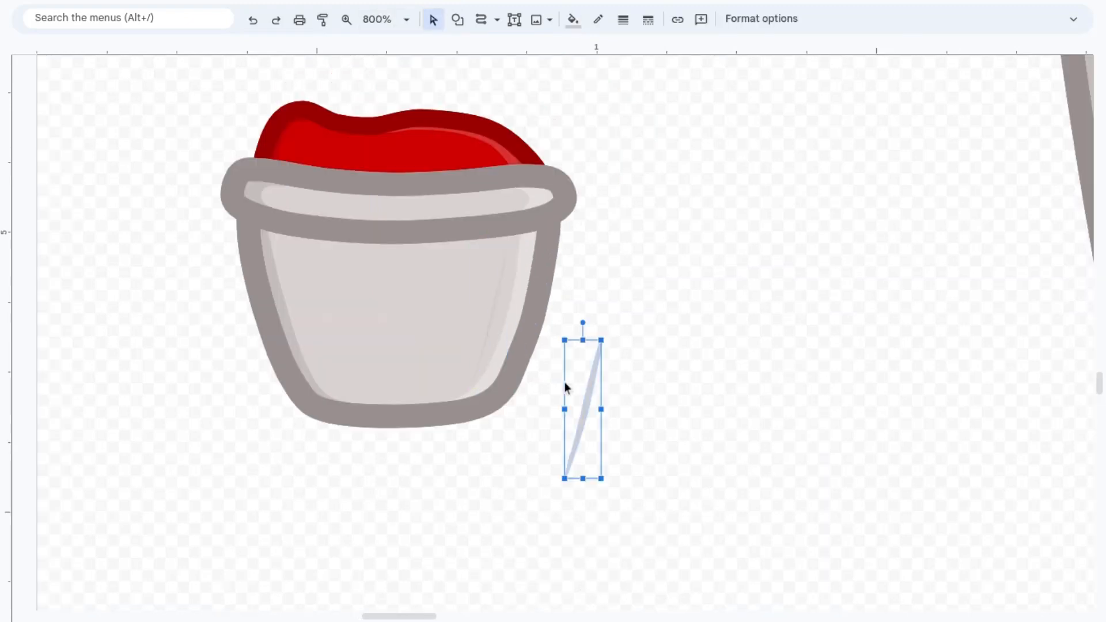
pyautogui.rightClick(582, 383)
pyautogui.moveTo(633, 300)
pyautogui.click(965, 347)
pyautogui.press('Left')
pyautogui.press('Left')
pyautogui.press('Left')
pyautogui.press('Left')
pyautogui.press('Left')
pyautogui.press('Left')
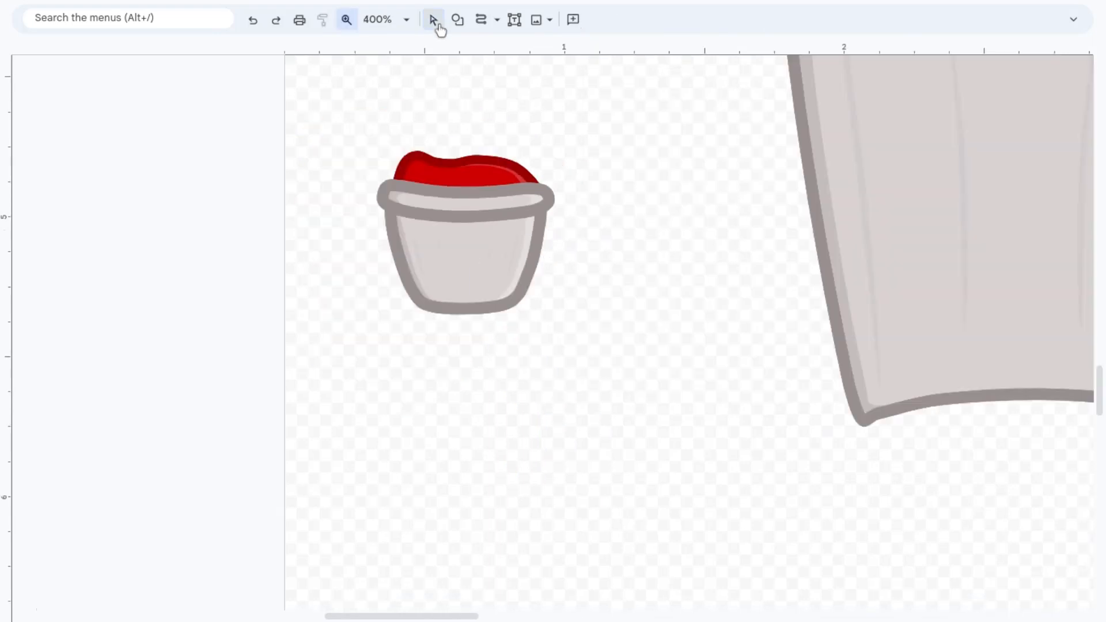
# Step: Select all parts of the sauce container and group them
pyautogui.click(438, 23)
pyautogui.moveTo(380, 101); pyautogui.dragTo(595, 345)
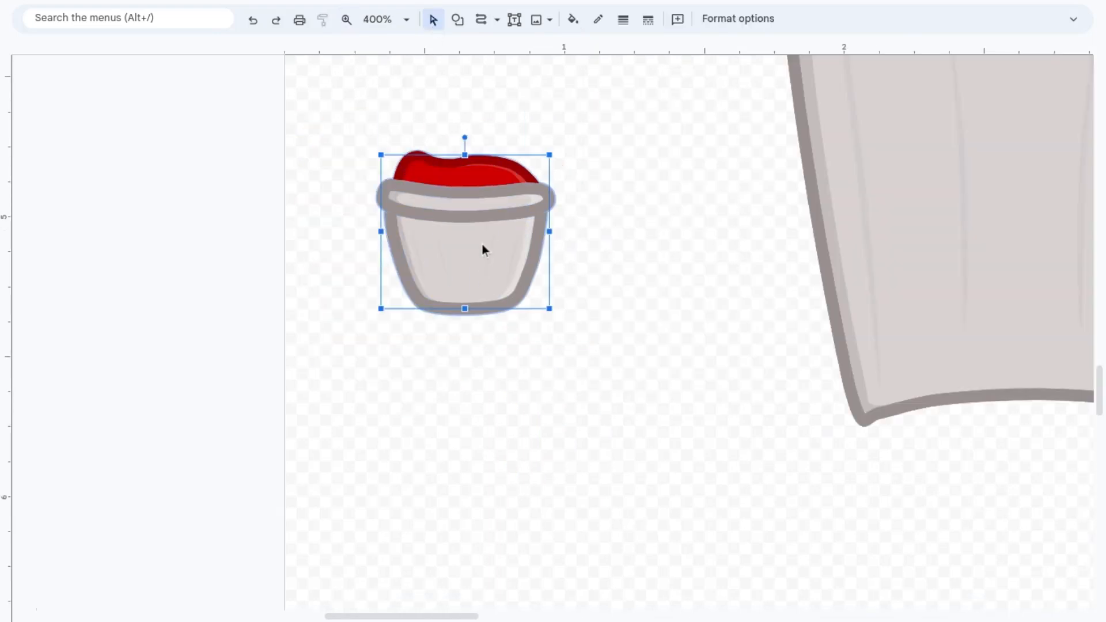
pyautogui.click(346, 19)
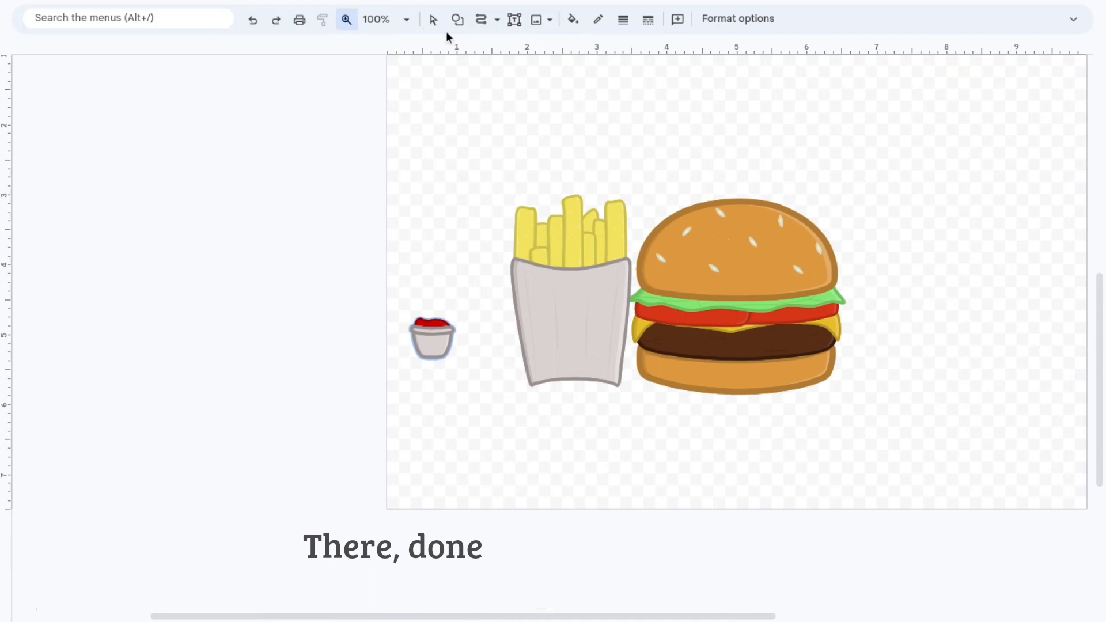
pyautogui.click(438, 24)
# Step: Enlarge the grouped sauce container and place it in front of the fry holder's lower right corner
pyautogui.click(427, 360)
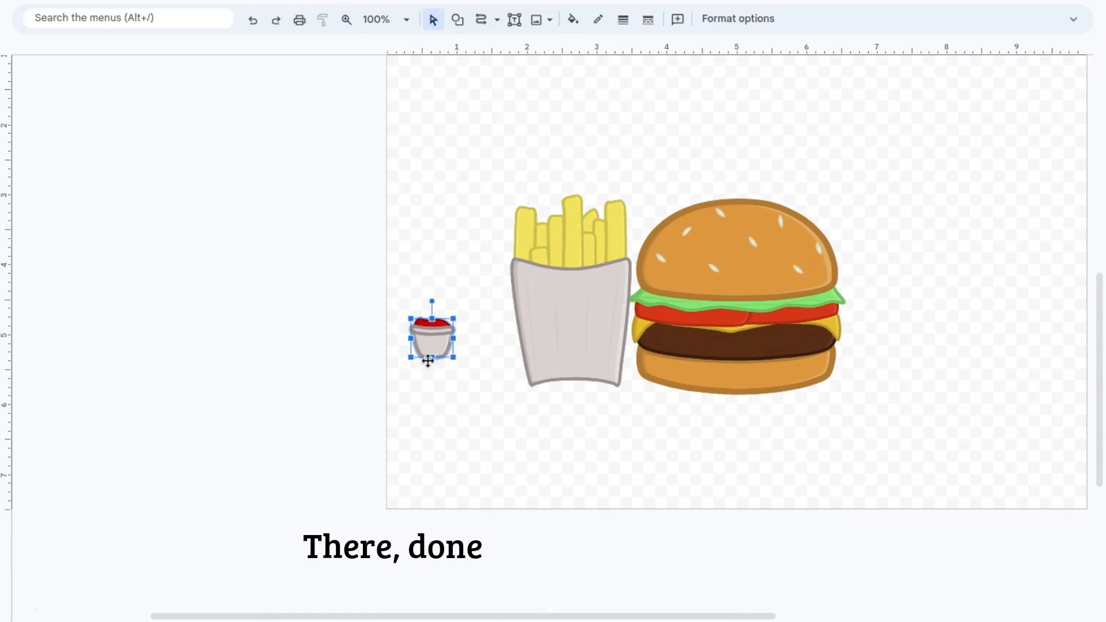
pyautogui.hotkey('ctrl', 'alt', 'k')
pyautogui.hotkey('ctrl', 'alt', 'k')
pyautogui.hotkey('ctrl', 'alt', 'k')
pyautogui.hotkey('ctrl', 'alt', 'k')
pyautogui.moveTo(433, 360); pyautogui.dragTo(554, 382)
pyautogui.click(666, 447)
pyautogui.click(578, 370)
pyautogui.press('Escape')
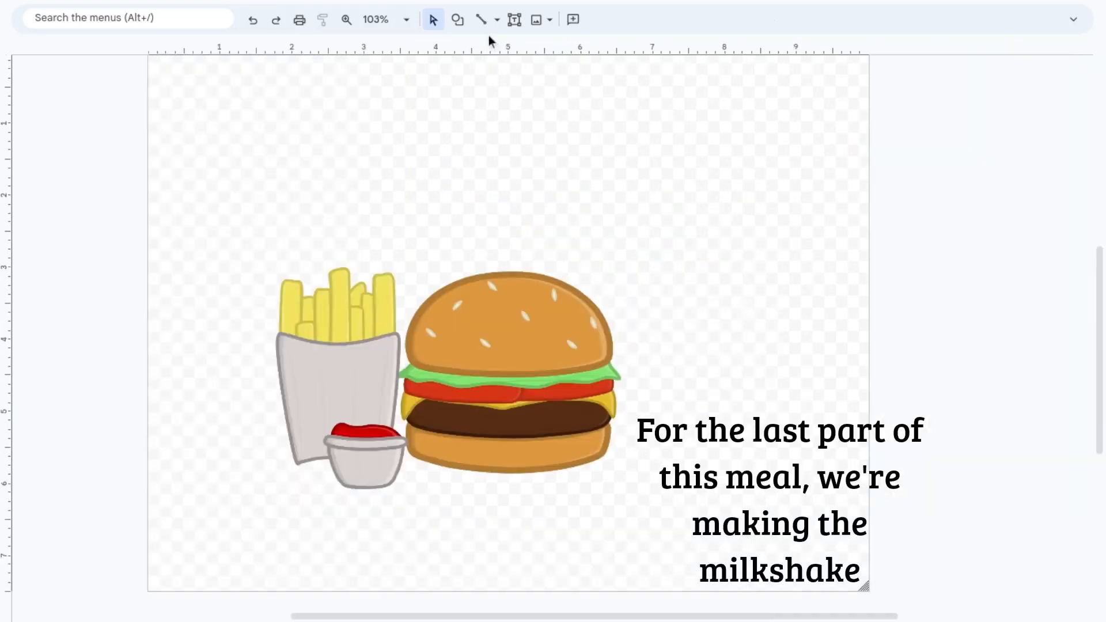
# Step: Draw a tall, slightly tapered milkshake cup to the right of the burger with the Curve tool
pyautogui.click(497, 20)
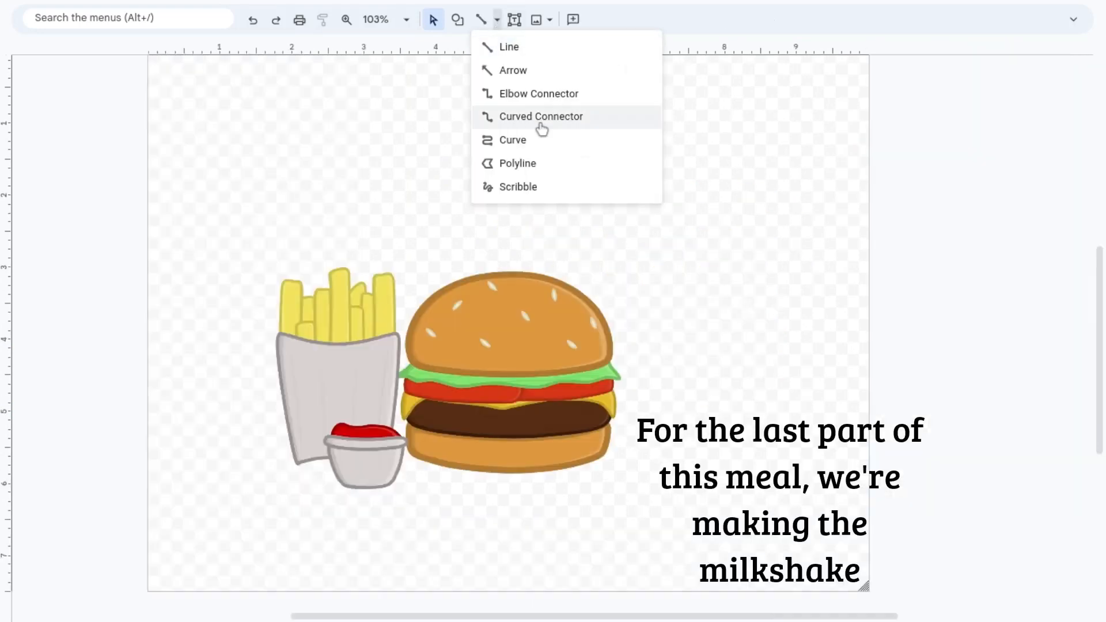
pyautogui.click(540, 117)
pyautogui.scroll(-2, 543, 143)
pyautogui.hscroll(2, 543, 144)
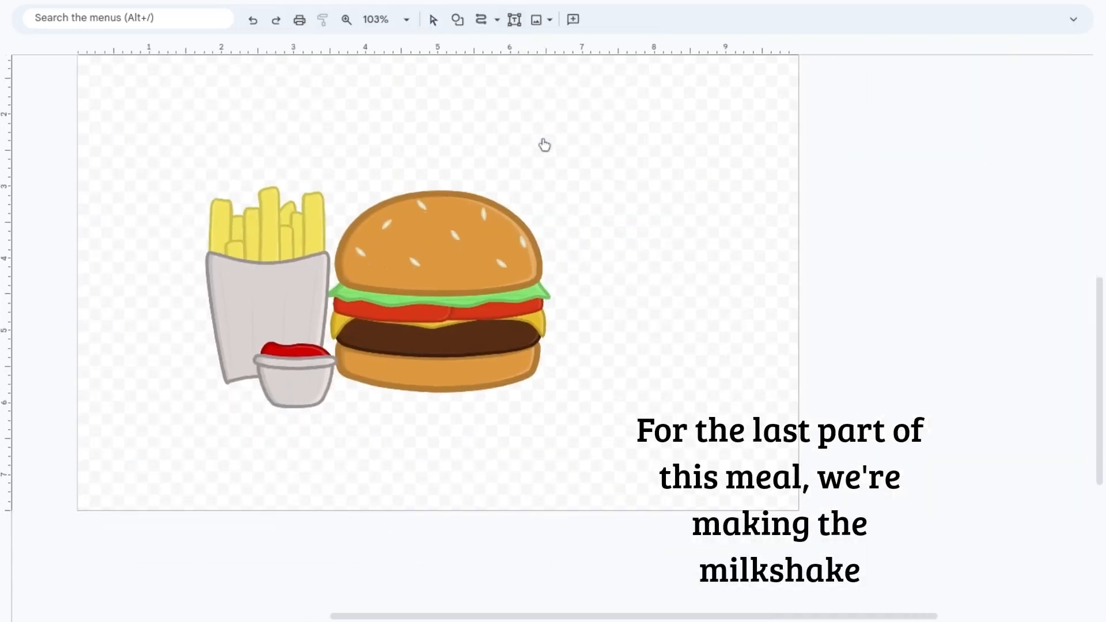
pyautogui.click(347, 19)
pyautogui.click(654, 290)
pyautogui.click(482, 22)
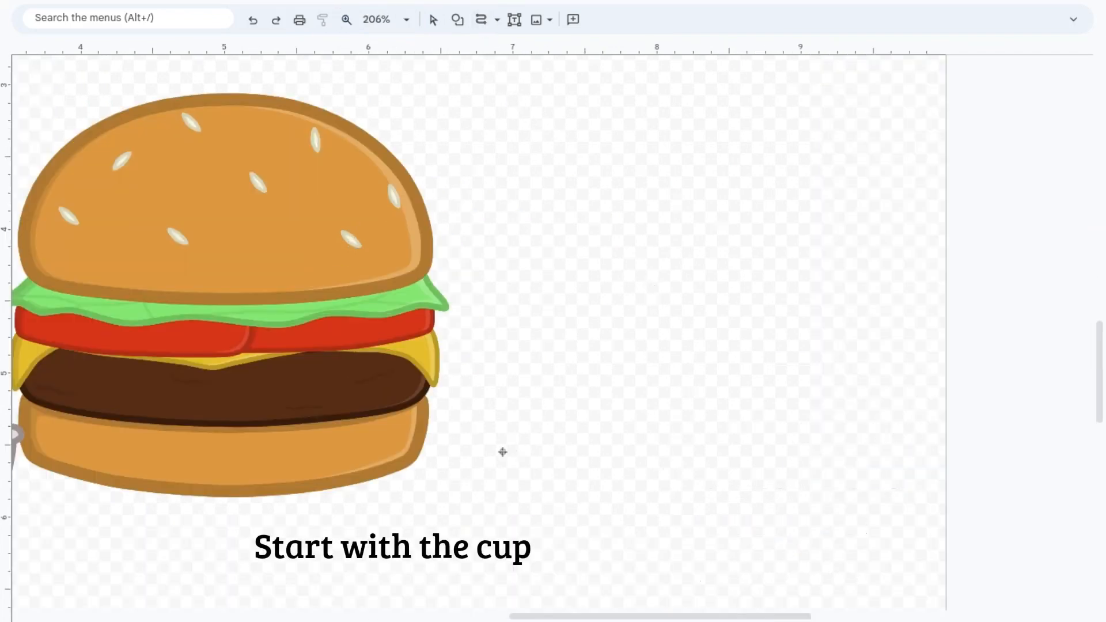
pyautogui.moveTo(541, 474); pyautogui.dragTo(584, 475)
pyautogui.scroll(2, 661, 328)
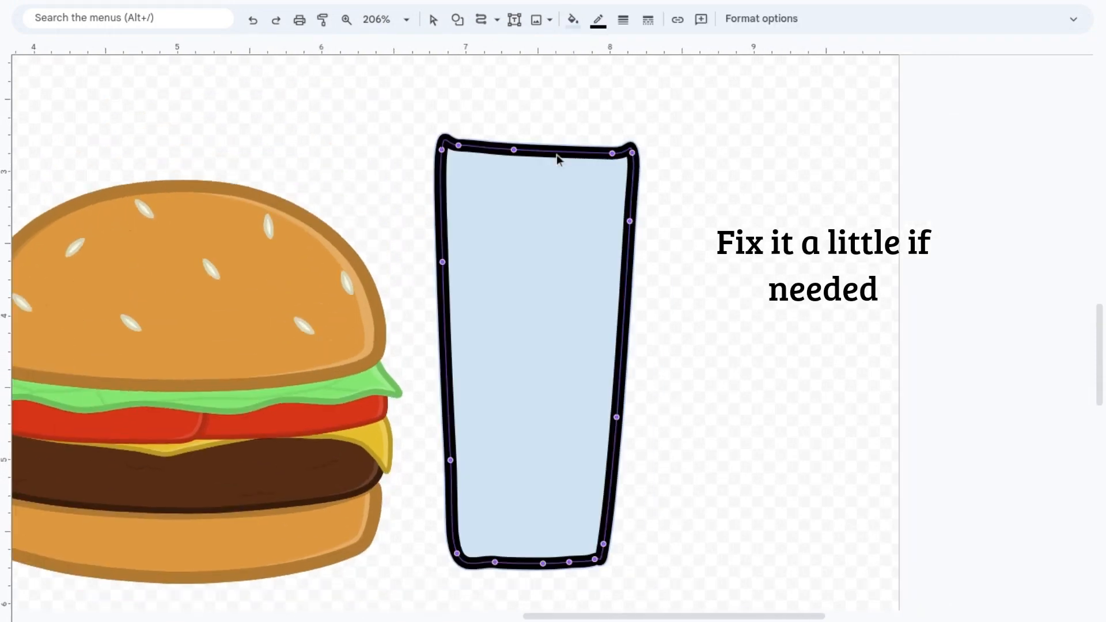
# Step: Reshape the milkshake cup's outline so the rim dips in the middle and both sides taper evenly
pyautogui.moveTo(514, 150); pyautogui.dragTo(530, 156)
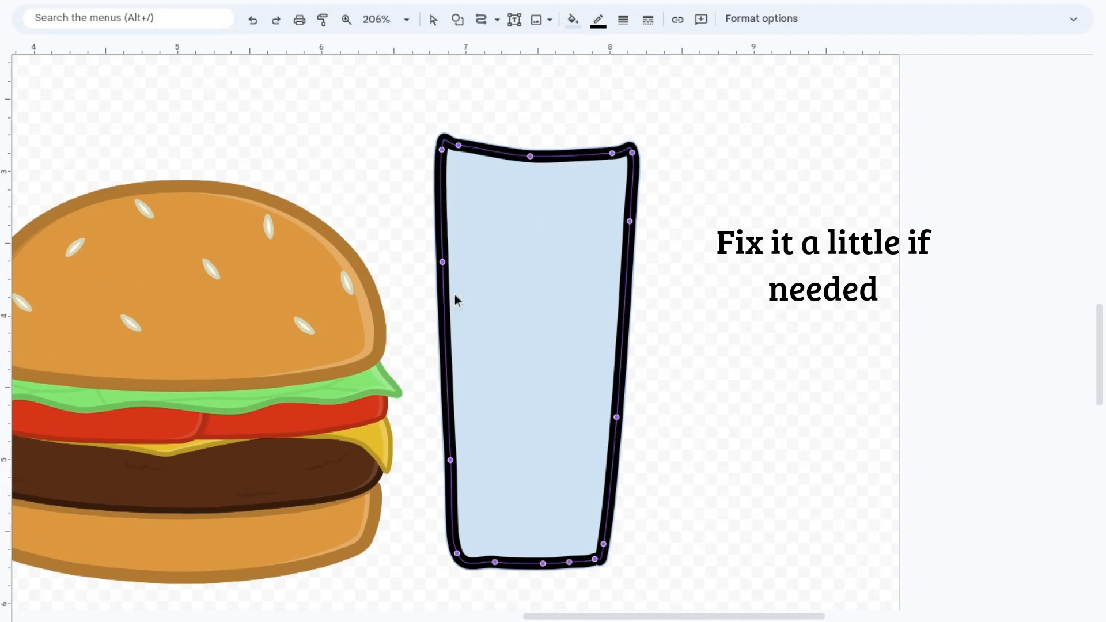
pyautogui.moveTo(629, 221); pyautogui.dragTo(628, 260)
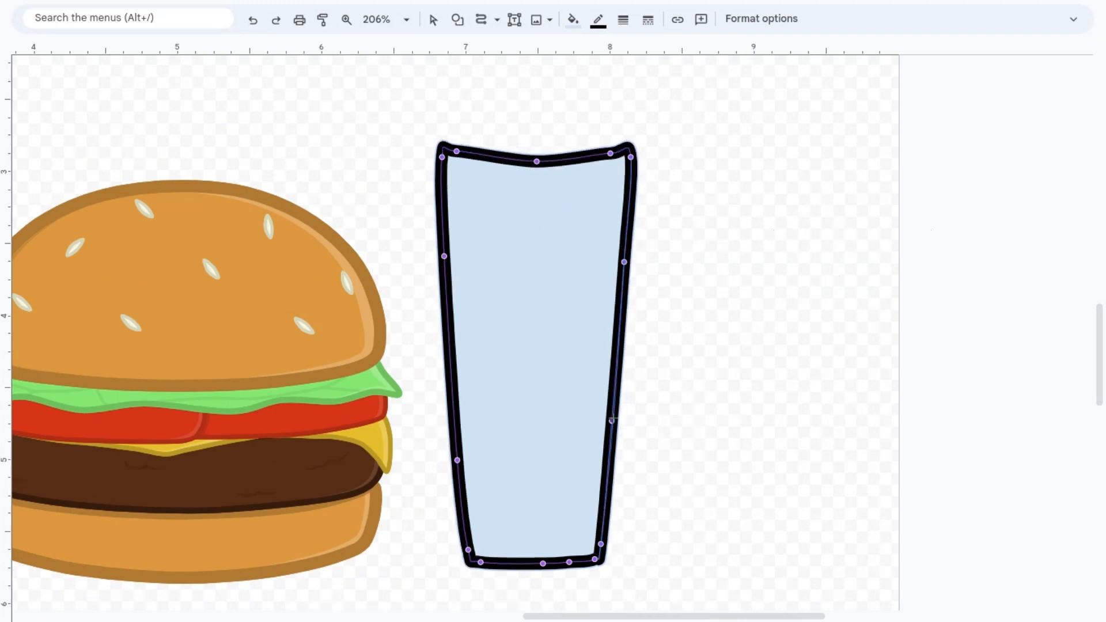
pyautogui.moveTo(616, 418); pyautogui.dragTo(613, 419)
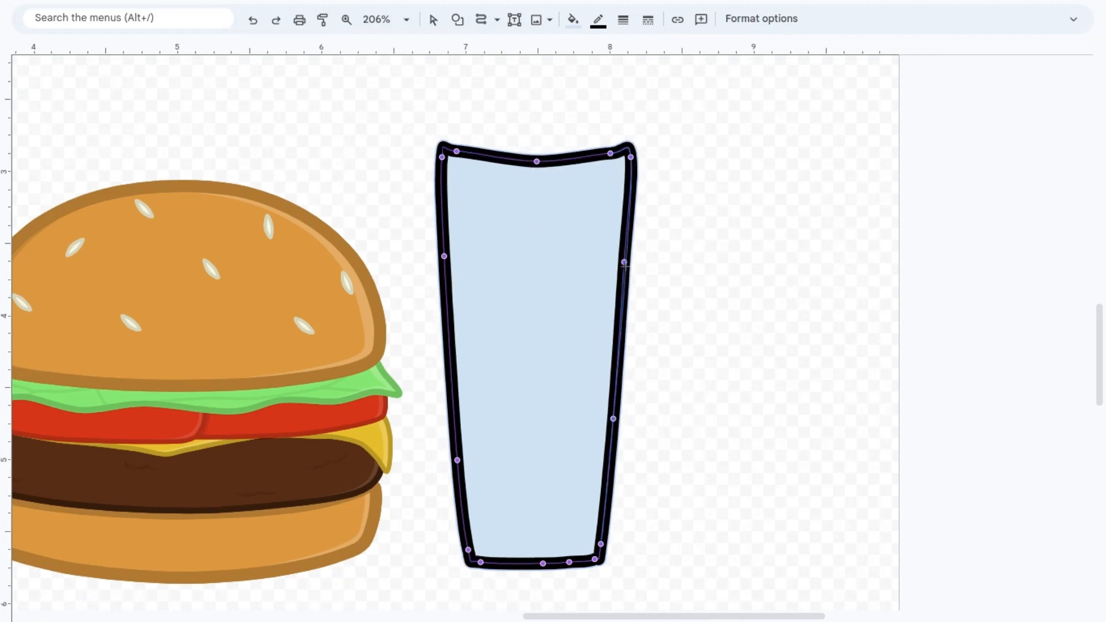
pyautogui.click(674, 319)
pyautogui.click(674, 319)
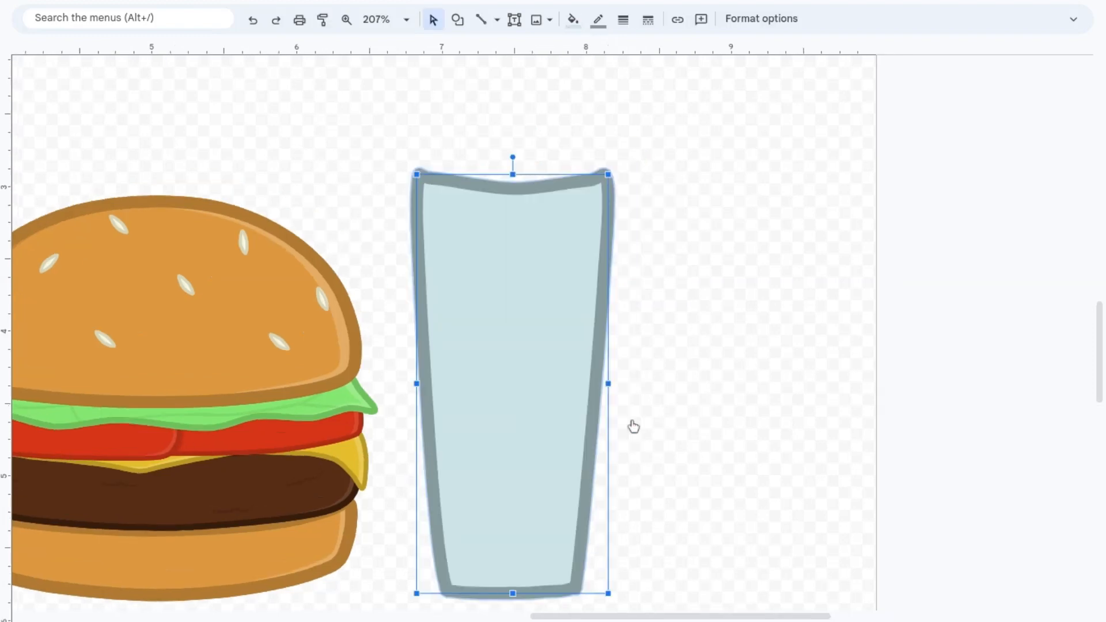
# Step: Set the cup's outline to a custom blue, slightly darker than its light blue fill
pyautogui.click(598, 19)
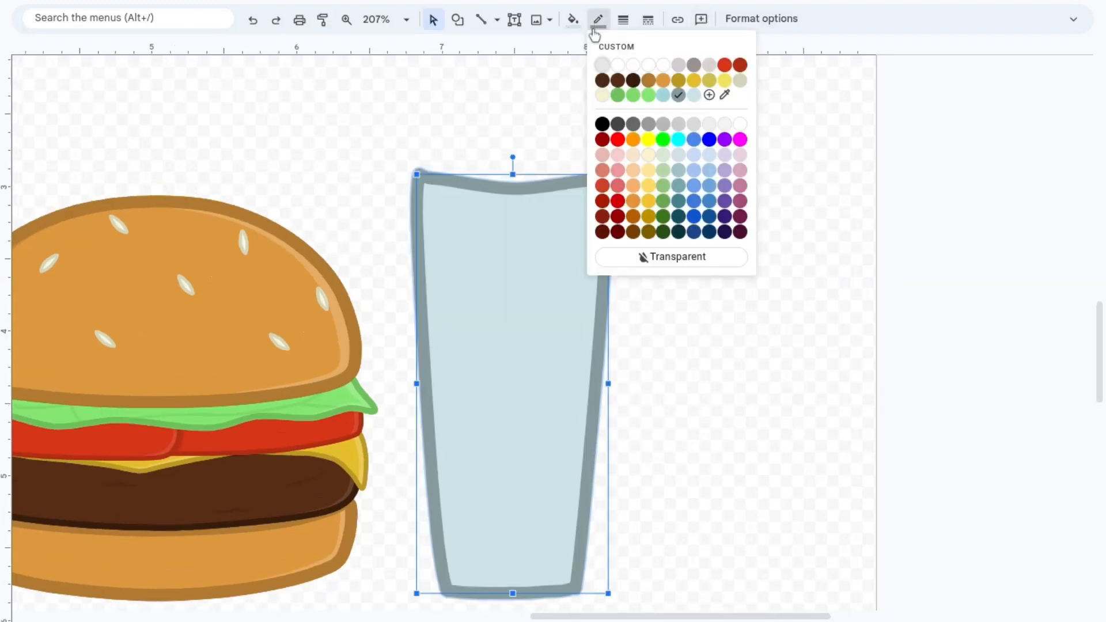
pyautogui.click(692, 96)
pyautogui.click(598, 19)
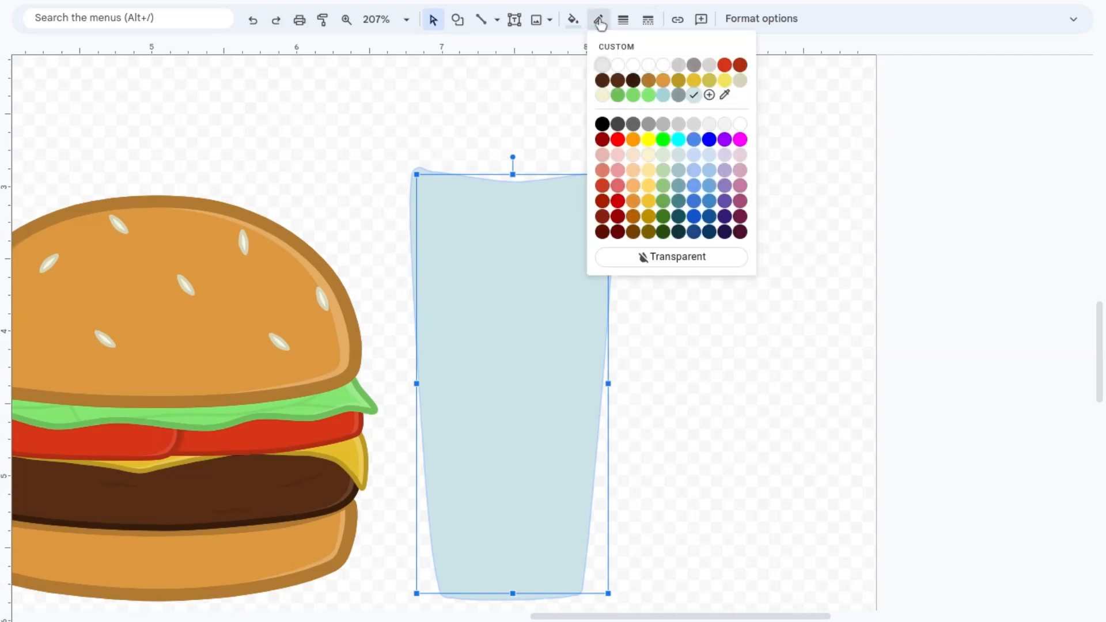
pyautogui.click(708, 96)
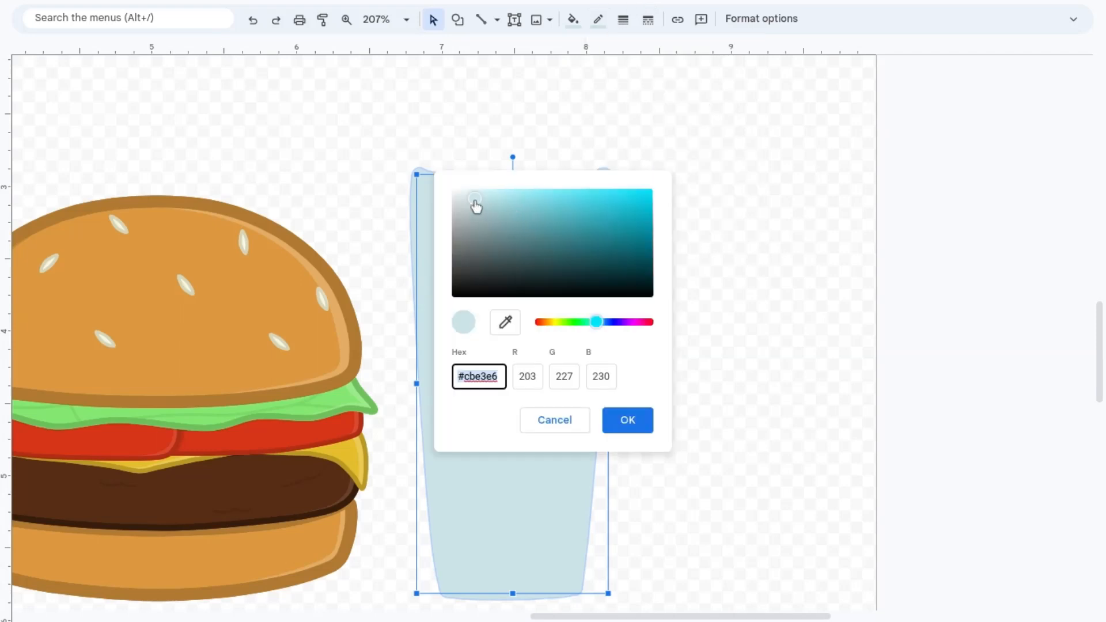
pyautogui.click(474, 225)
pyautogui.click(628, 419)
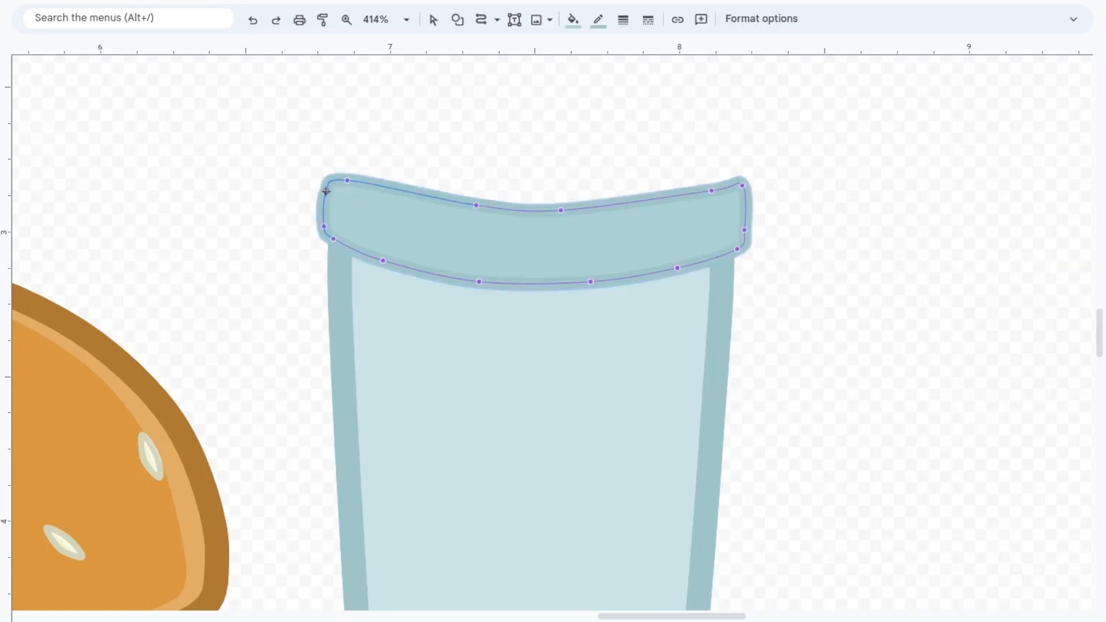
# Step: Refine the lid rim's points, and draw a rounded dome rising from both ends of the rim with the Curve tool
pyautogui.click(336, 240)
pyautogui.doubleClick(350, 231)
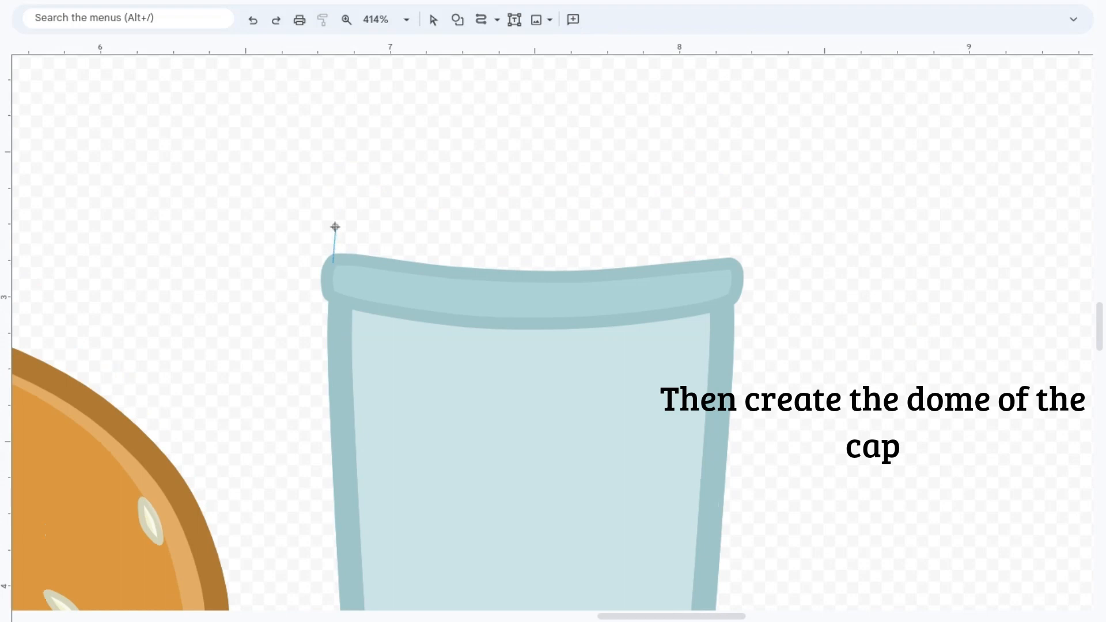
pyautogui.moveTo(358, 182)
pyautogui.mouseDown()
pyautogui.moveTo(395, 148)
pyautogui.moveTo(519, 113)
pyautogui.mouseUp()
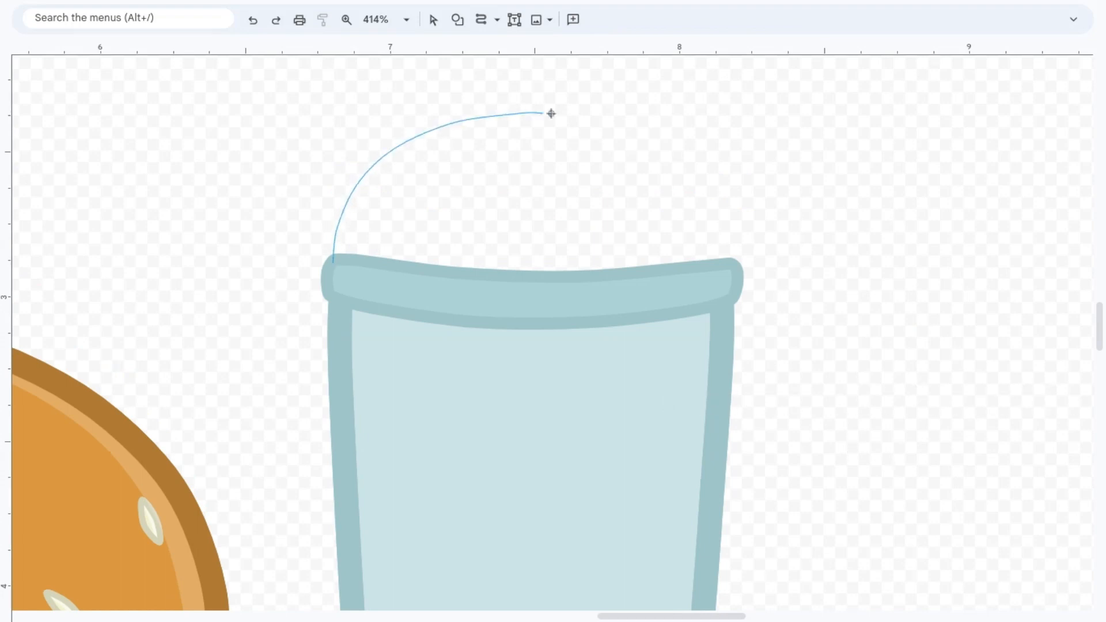
pyautogui.moveTo(608, 124); pyautogui.dragTo(643, 140)
pyautogui.moveTo(718, 215); pyautogui.dragTo(727, 241)
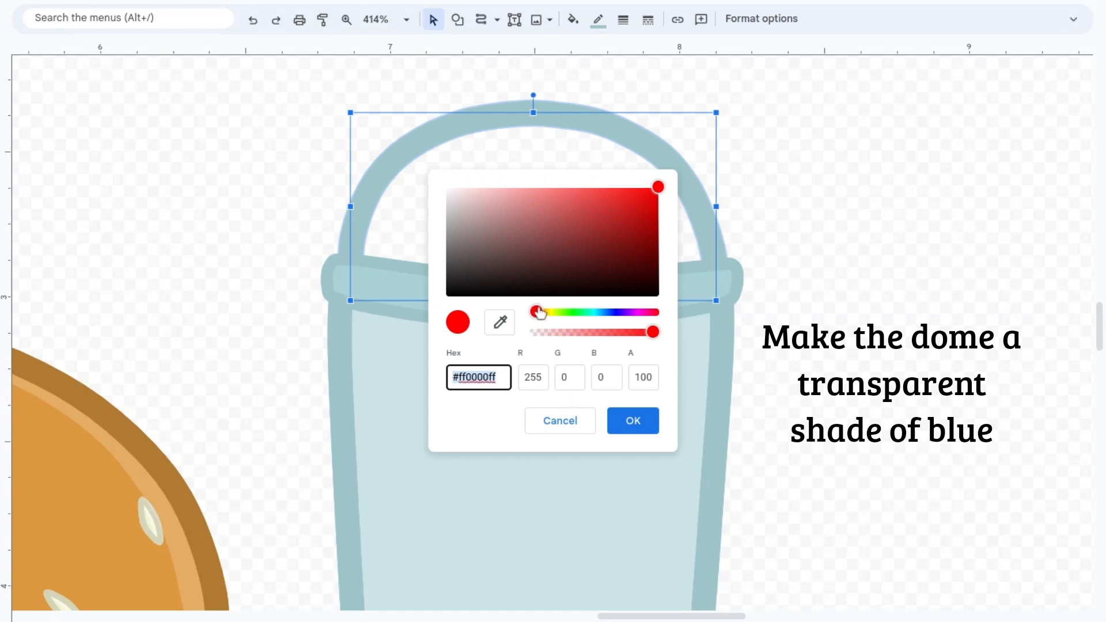
# Step: Fill the dome with the pale green-blue #a8ffe2 at 31% opacity and give the cup body the same translucent fill
pyautogui.moveTo(538, 312); pyautogui.dragTo(587, 312)
pyautogui.moveTo(602, 227); pyautogui.dragTo(521, 147)
pyautogui.moveTo(652, 330); pyautogui.dragTo(569, 340)
pyautogui.click(643, 377)
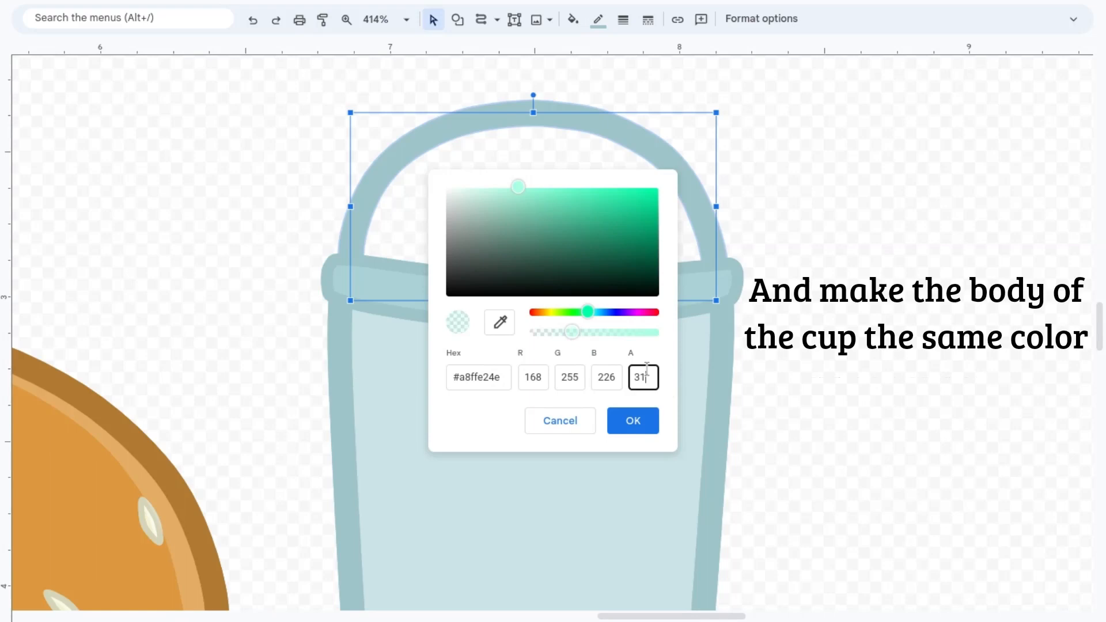
pyautogui.press('Return')
pyautogui.click(1018, 405)
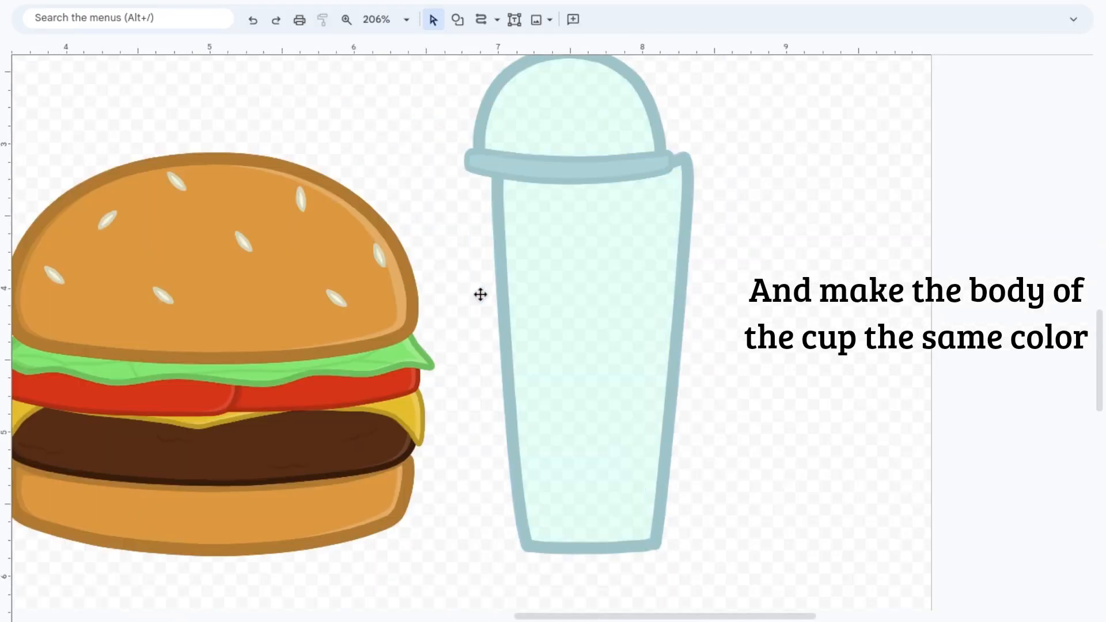
pyautogui.click(595, 302)
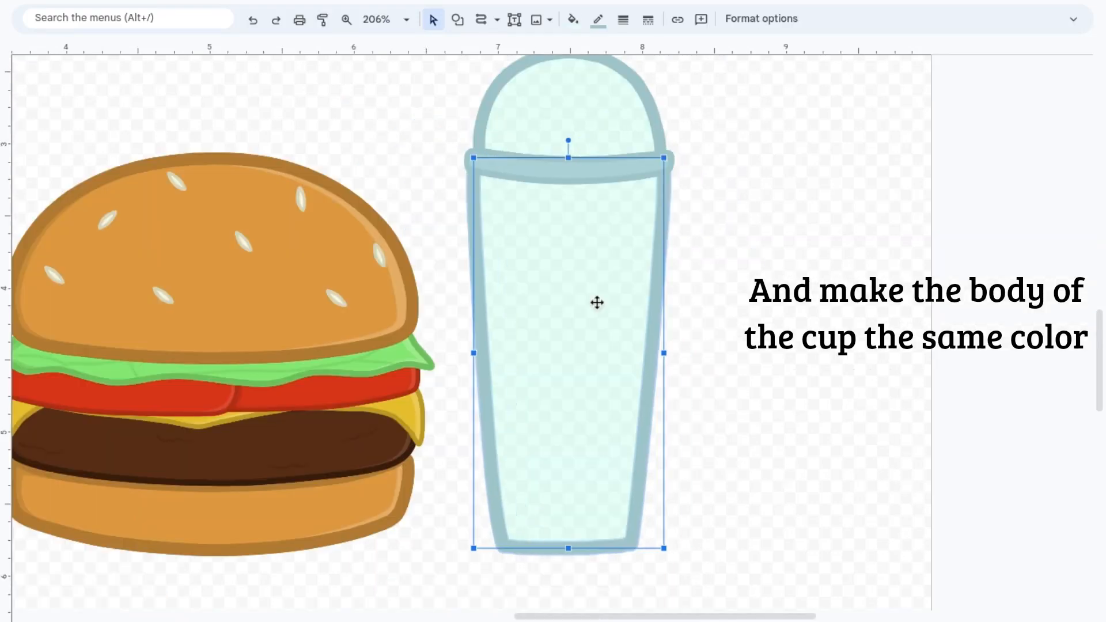
pyautogui.click(714, 304)
# Step: Fill the cup-shaped layer for the milkshake with the custom pink #ff66f5 at 100% opacity
pyautogui.scroll(2, 714, 306)
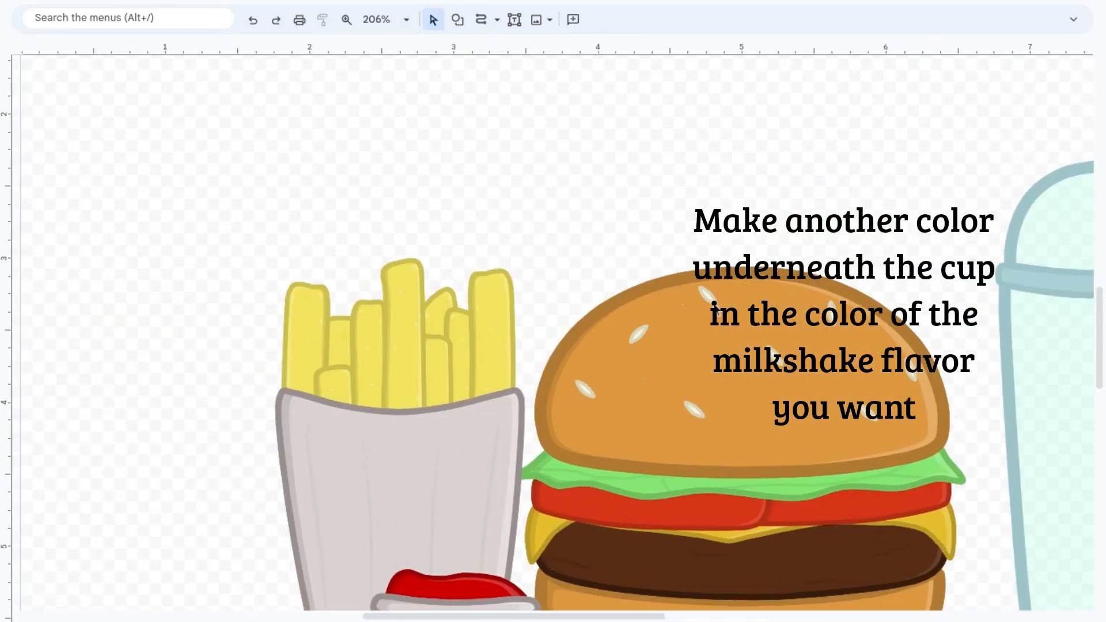
pyautogui.hscroll(5, 665, 277)
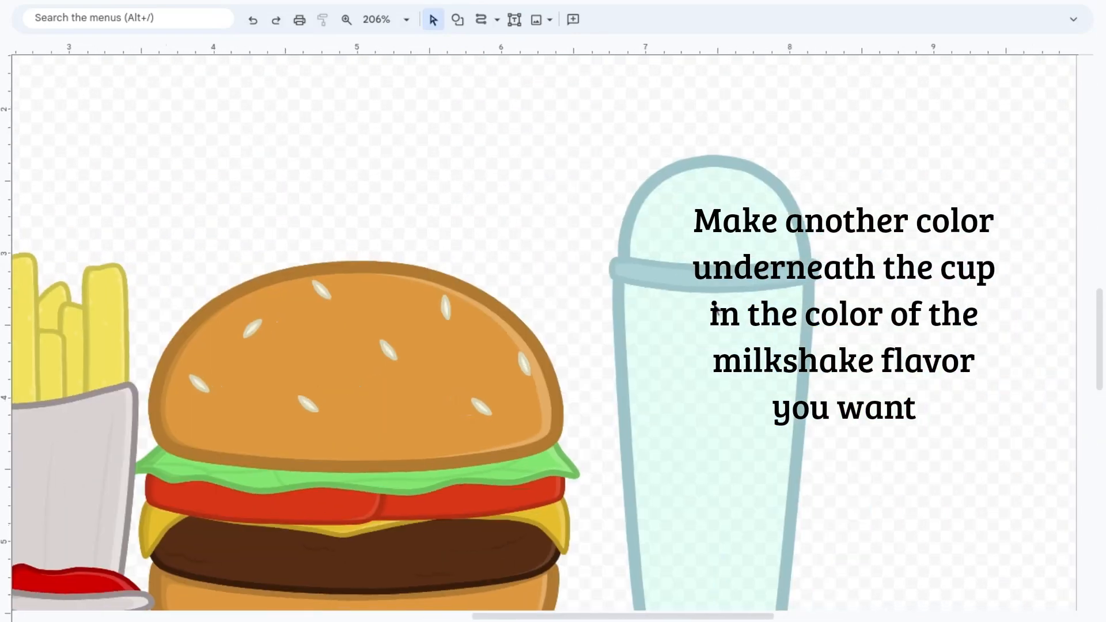
pyautogui.click(637, 276)
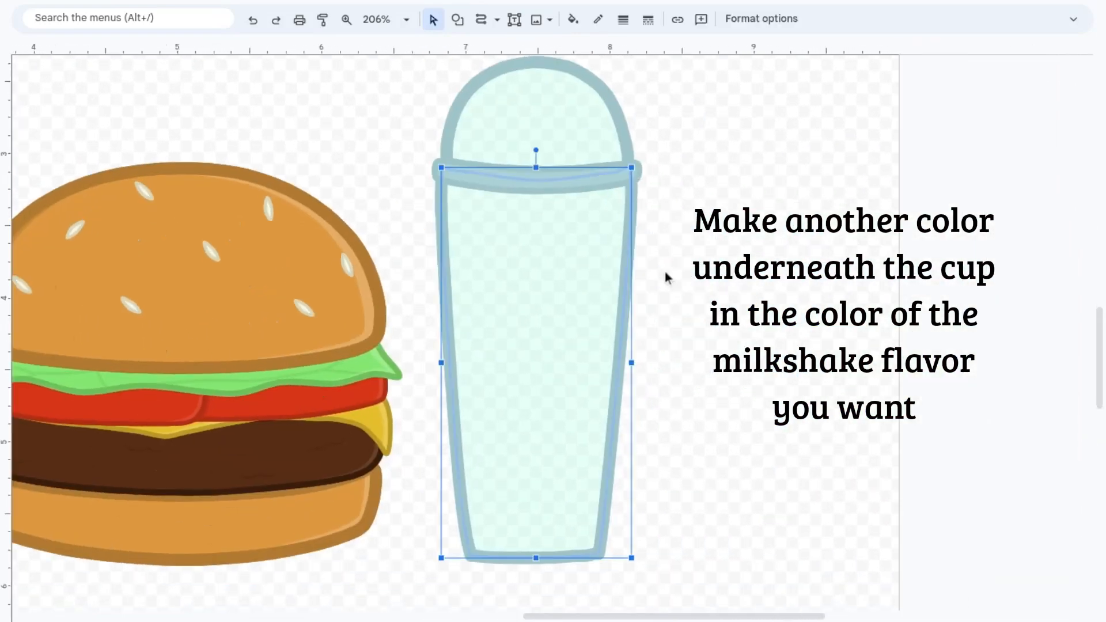
pyautogui.click(573, 19)
pyautogui.click(593, 136)
pyautogui.click(634, 312)
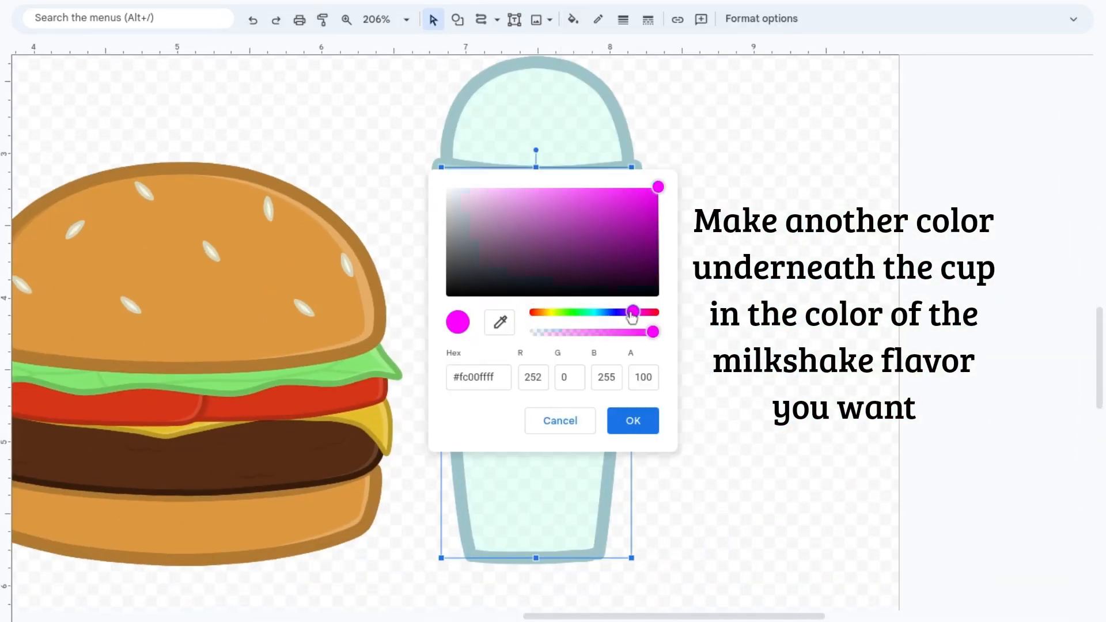
pyautogui.click(614, 185)
pyautogui.moveTo(614, 184); pyautogui.dragTo(573, 185)
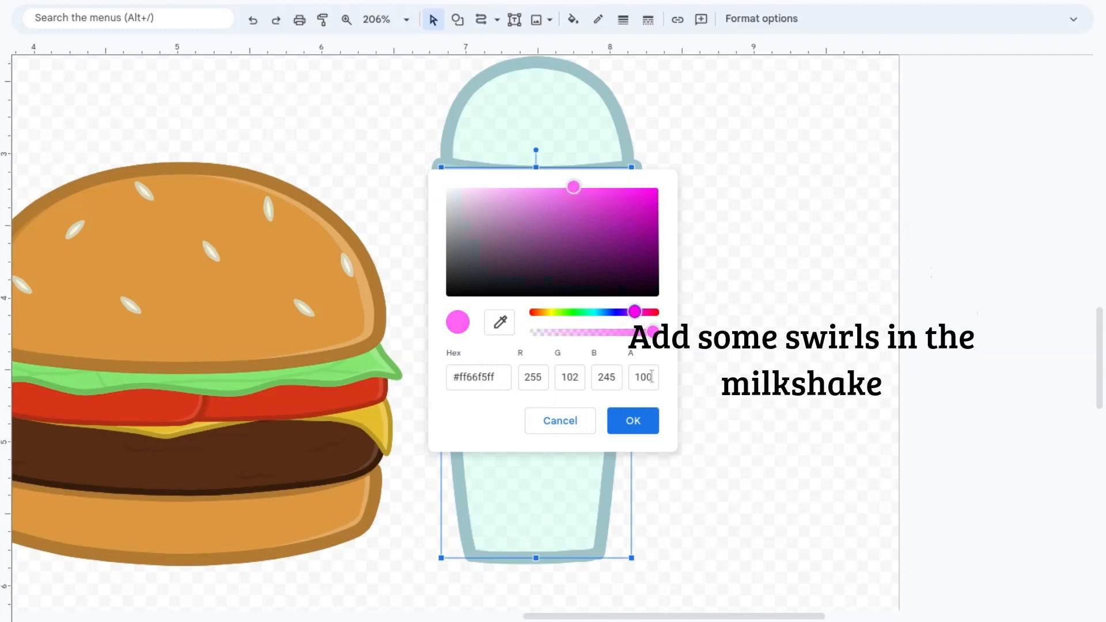
pyautogui.click(633, 420)
# Step: Draw two wavy, translucent diagonal bands across the lower half of the pink milkshake as swirls
pyautogui.moveTo(449, 377)
pyautogui.mouseDown()
pyautogui.moveTo(607, 499)
pyautogui.moveTo(565, 498)
pyautogui.mouseUp()
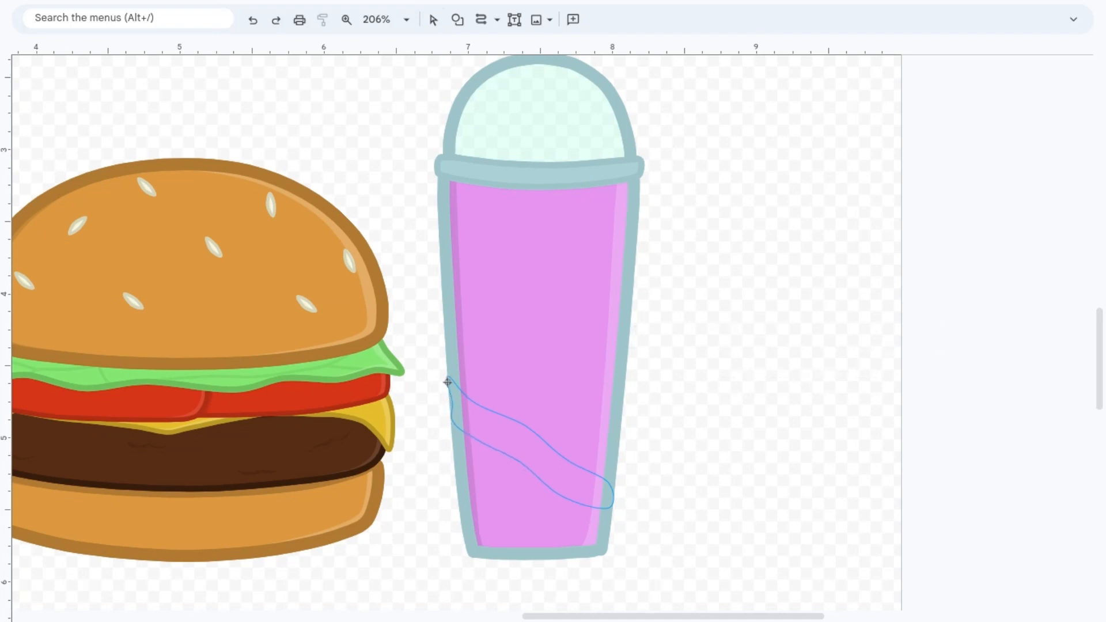
pyautogui.moveTo(456, 347)
pyautogui.mouseDown()
pyautogui.moveTo(454, 324)
pyautogui.moveTo(454, 346)
pyautogui.mouseUp()
pyautogui.click(433, 20)
pyautogui.click(792, 216)
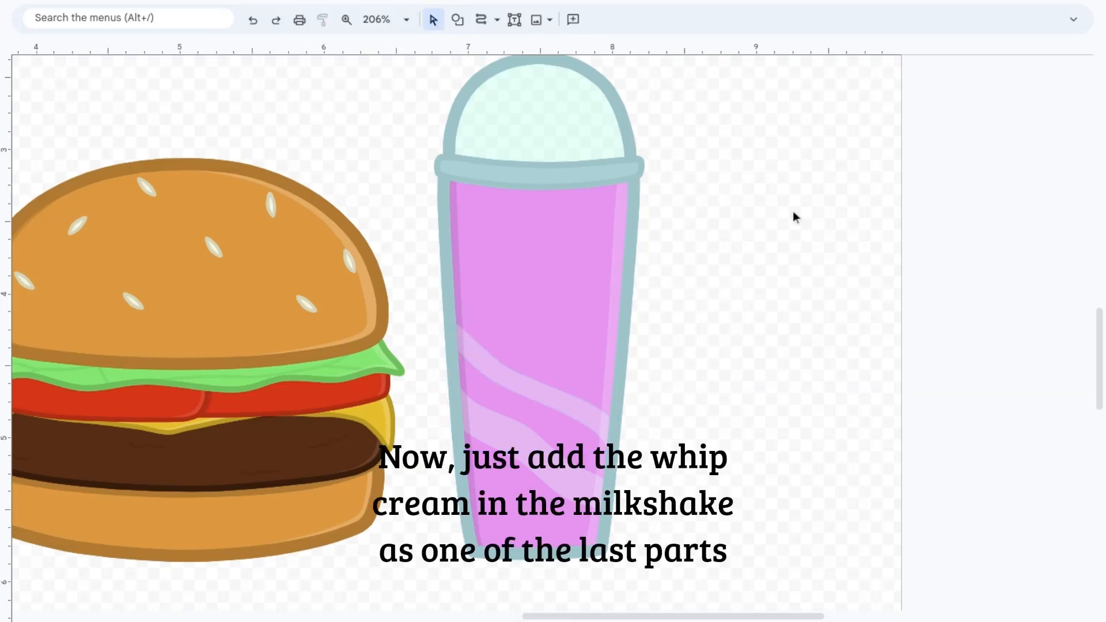
# Step: Draw the bottom whipped cream layer across the lower part of the dome and thicken its outline
pyautogui.scroll(1, 793, 215)
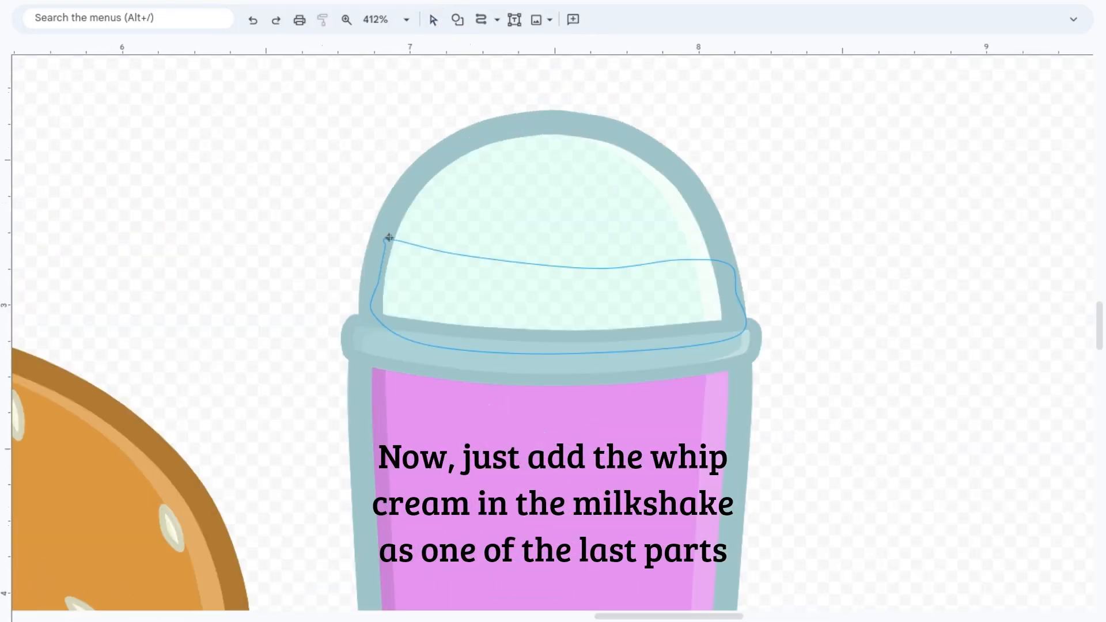
pyautogui.click(385, 239)
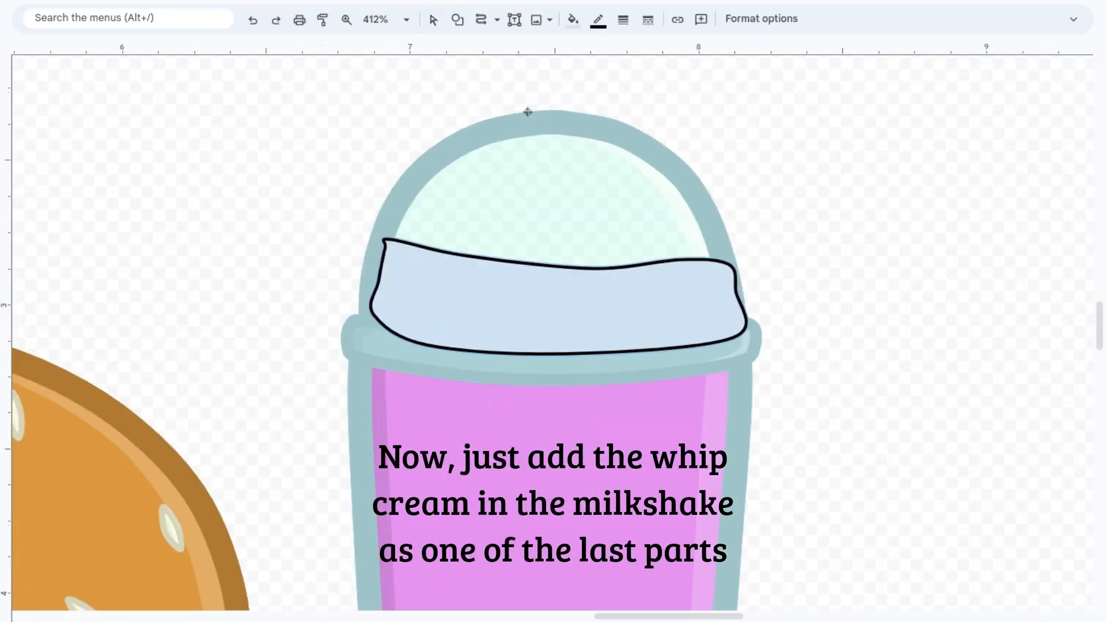
pyautogui.click(622, 20)
pyautogui.click(665, 115)
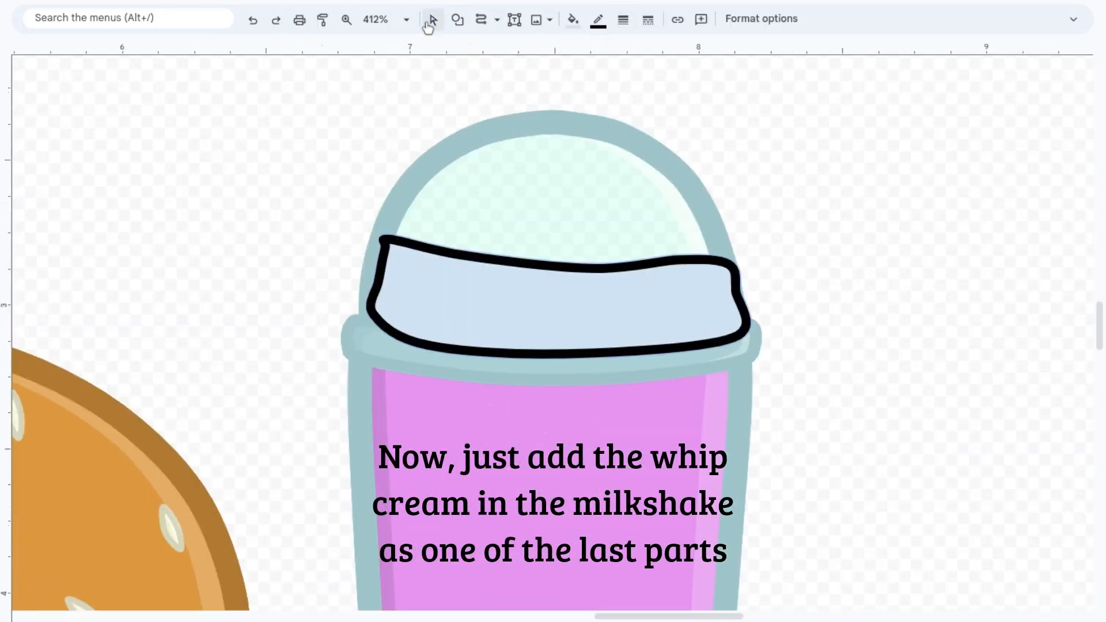
# Step: Smooth the right end of the whipped cream layer and send it behind the dome and lid rim
pyautogui.click(428, 23)
pyautogui.doubleClick(732, 315)
pyautogui.moveTo(728, 263); pyautogui.dragTo(722, 263)
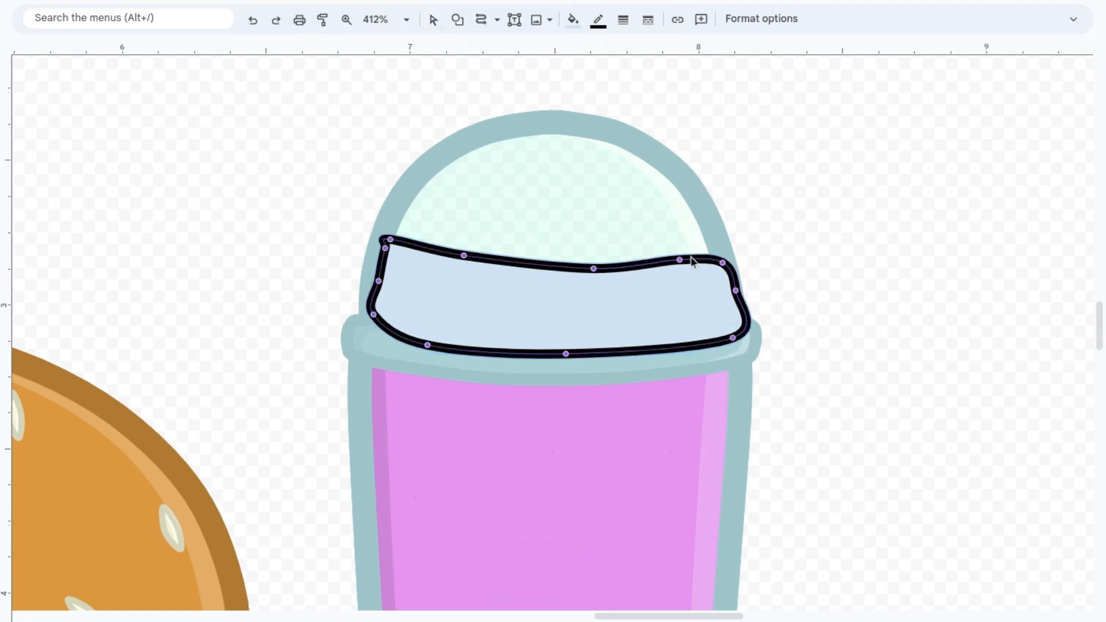
pyautogui.click(684, 326)
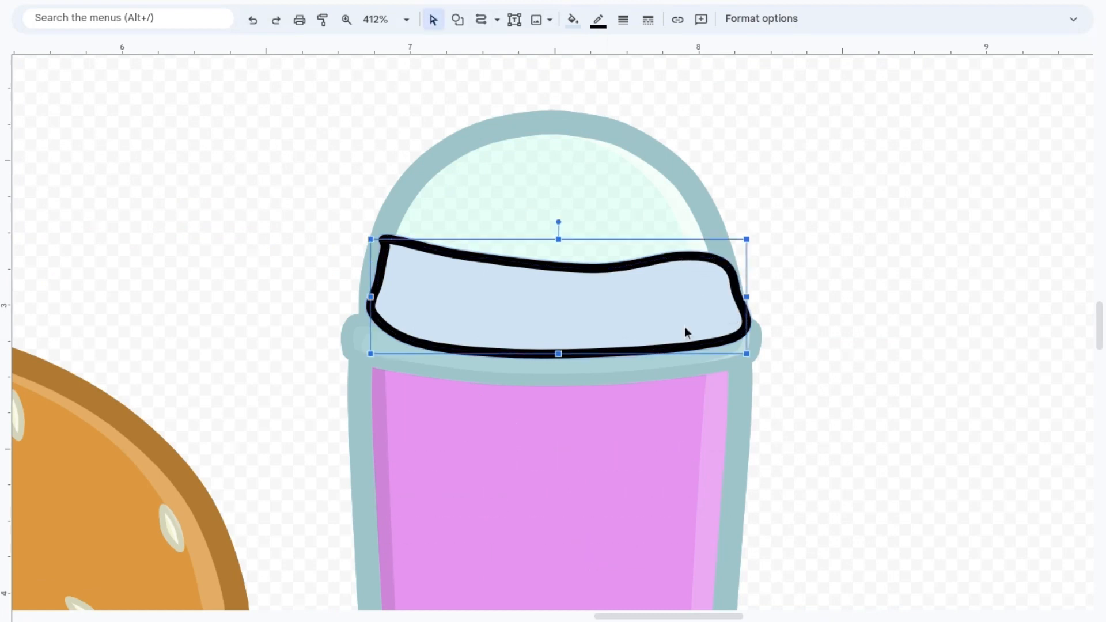
pyautogui.hotkey('ctrl', 'Down')
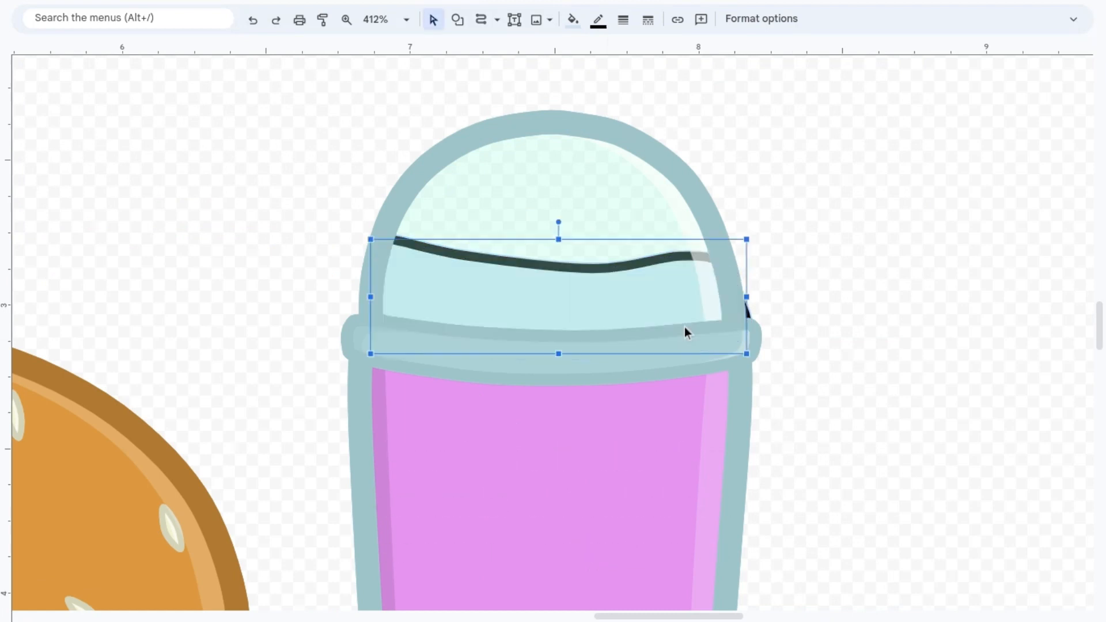
# Step: Give the whipped cream layer a near-white fill and a light grey outline
pyautogui.doubleClick(745, 311)
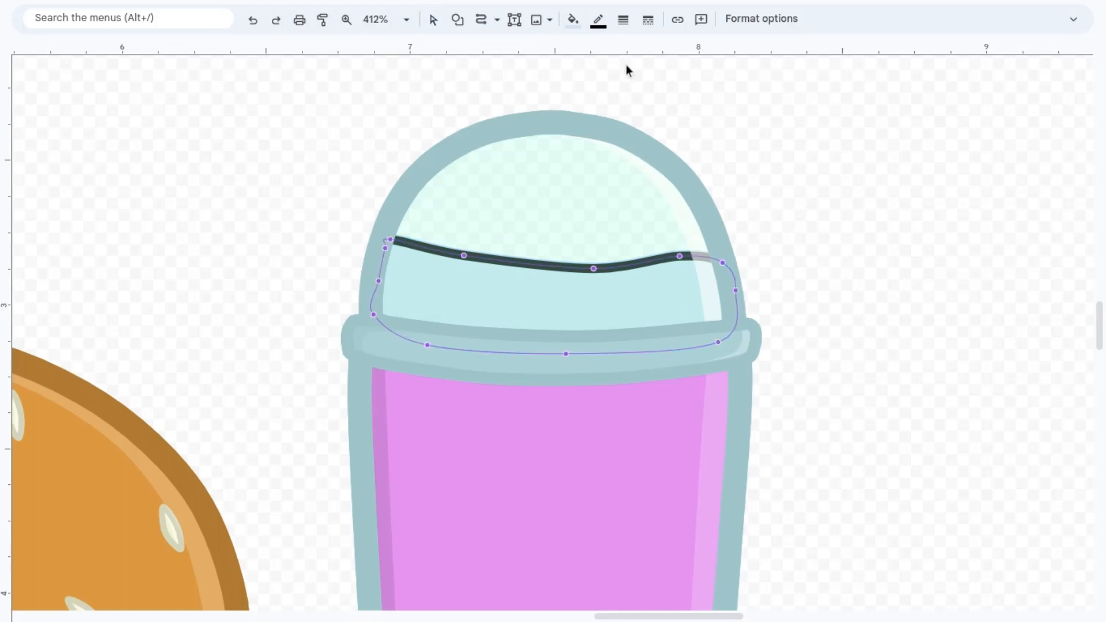
pyautogui.click(573, 19)
pyautogui.click(699, 173)
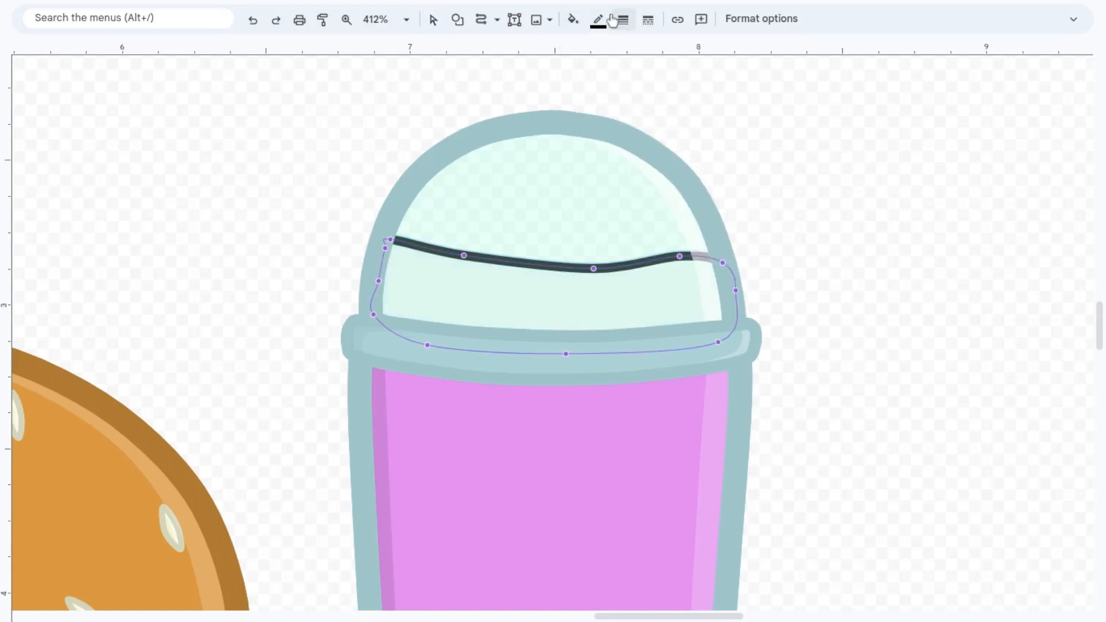
pyautogui.click(599, 20)
pyautogui.click(693, 140)
pyautogui.click(735, 177)
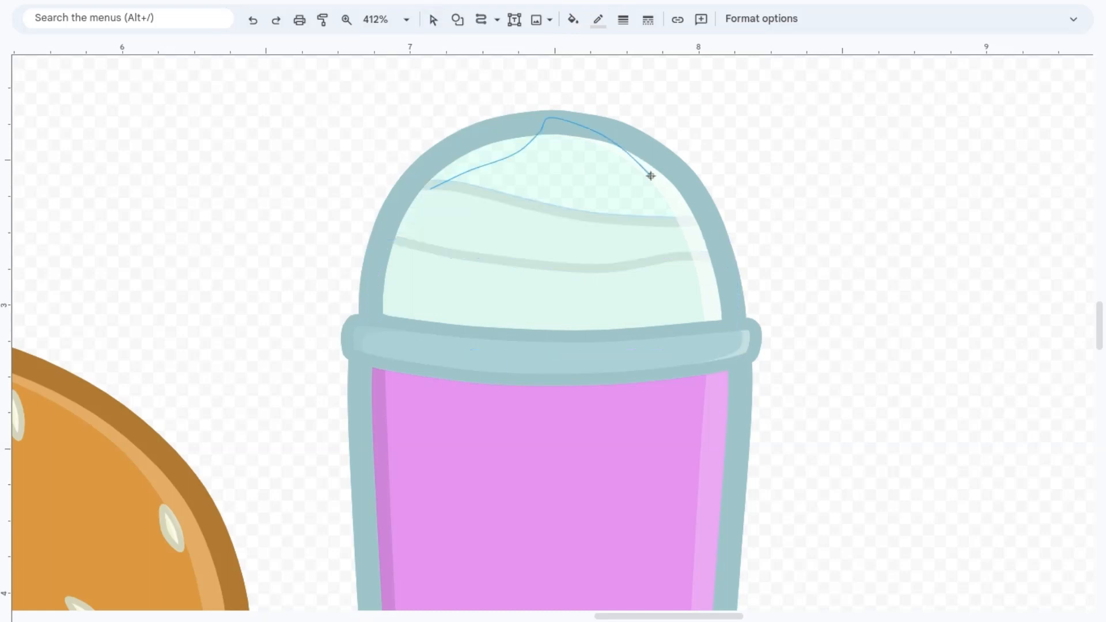
# Step: Draw the peaked top swirl of the whipped cream inside the dome and layer it behind the dome and lower cream
pyautogui.click(650, 175)
pyautogui.click(666, 243)
pyautogui.click(431, 189)
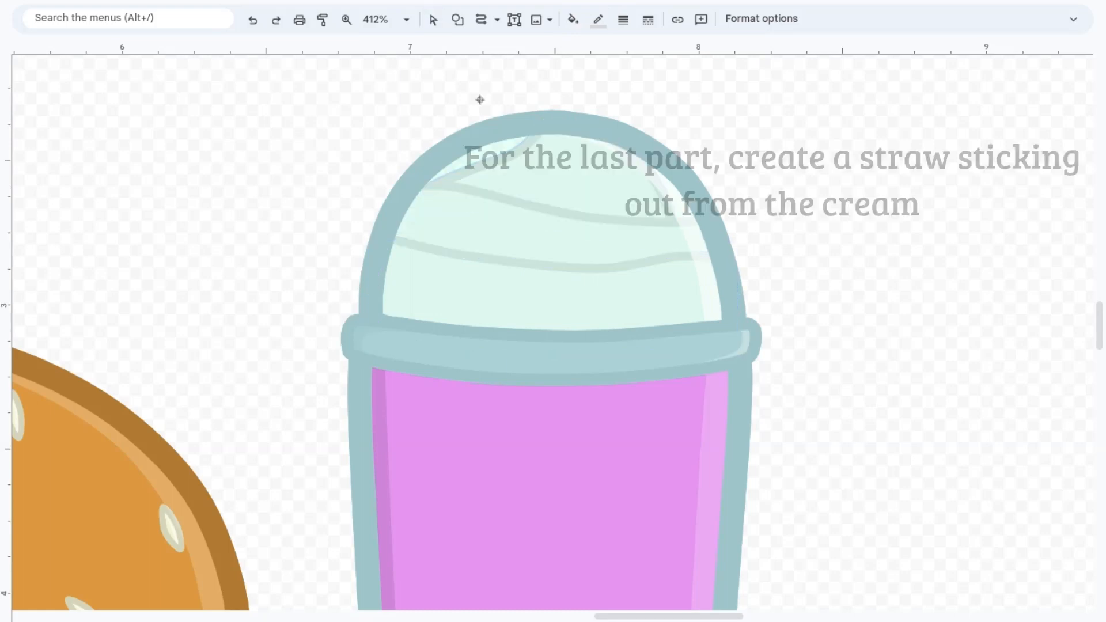
pyautogui.click(433, 19)
pyautogui.click(547, 184)
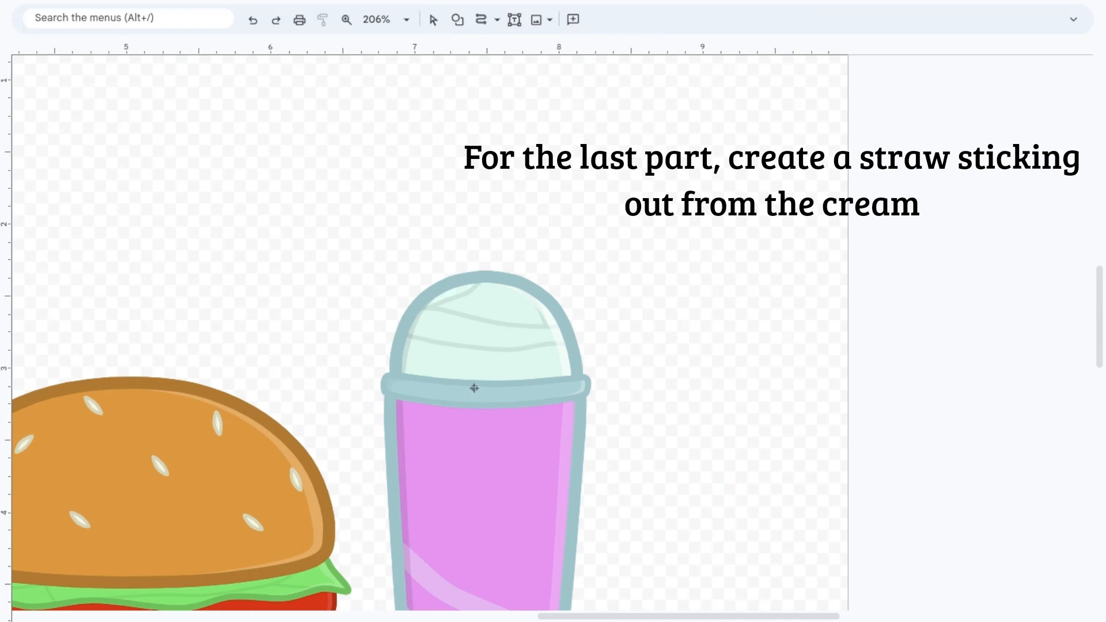
# Step: Draw a vertical orange straw through the dome's top and layer it behind the dome and lower cream, in front of the peak
pyautogui.moveTo(474, 388); pyautogui.dragTo(477, 261)
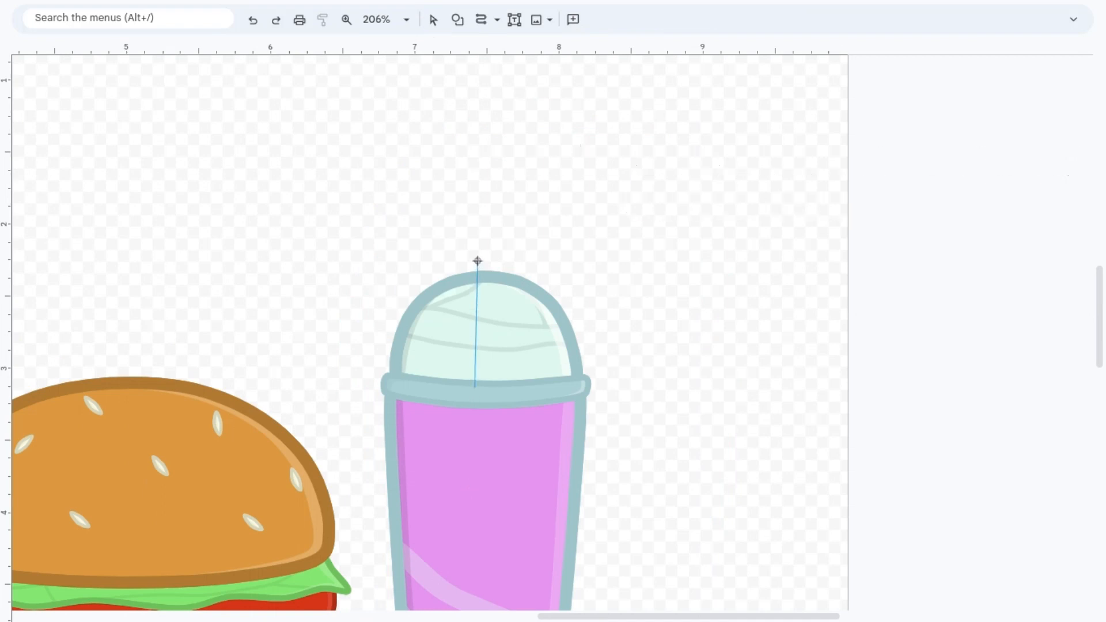
pyautogui.click(476, 259)
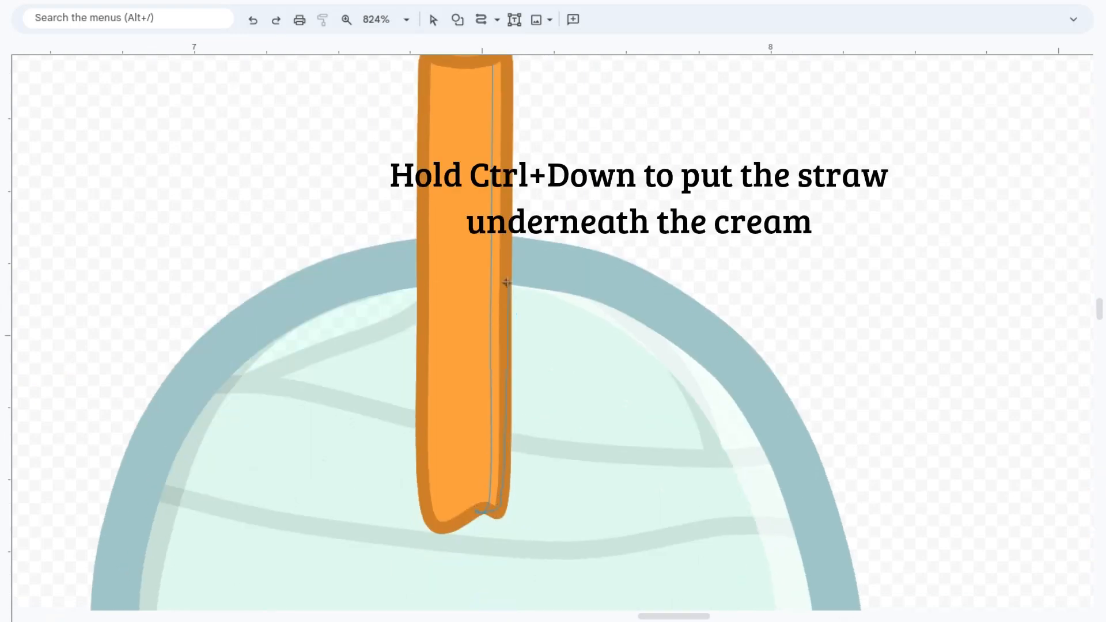
pyautogui.scroll(1, 506, 283)
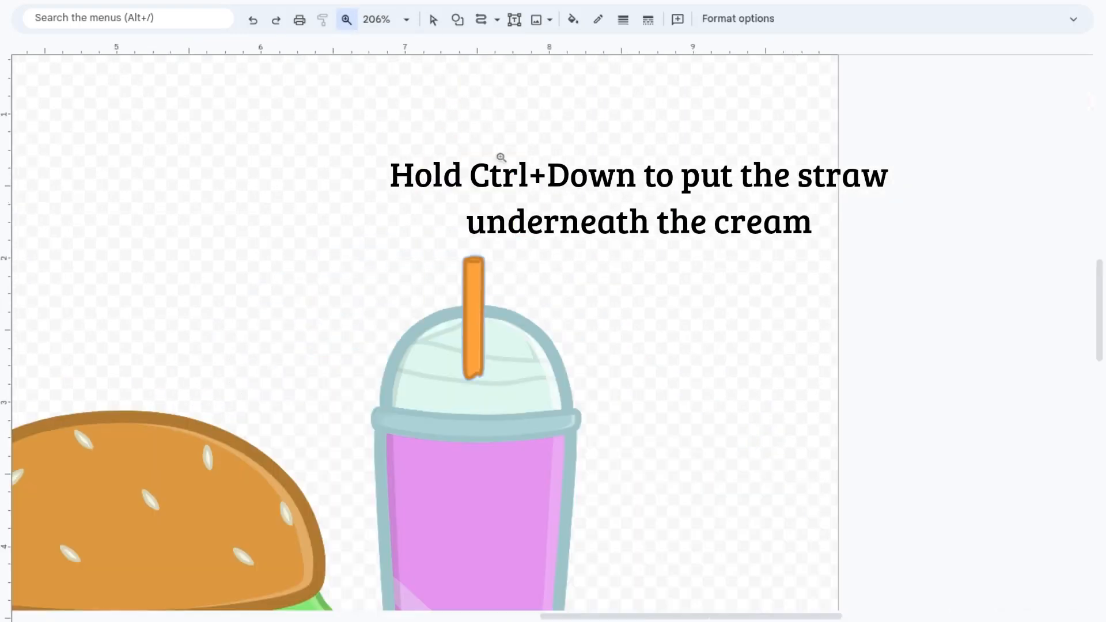
pyautogui.click(441, 24)
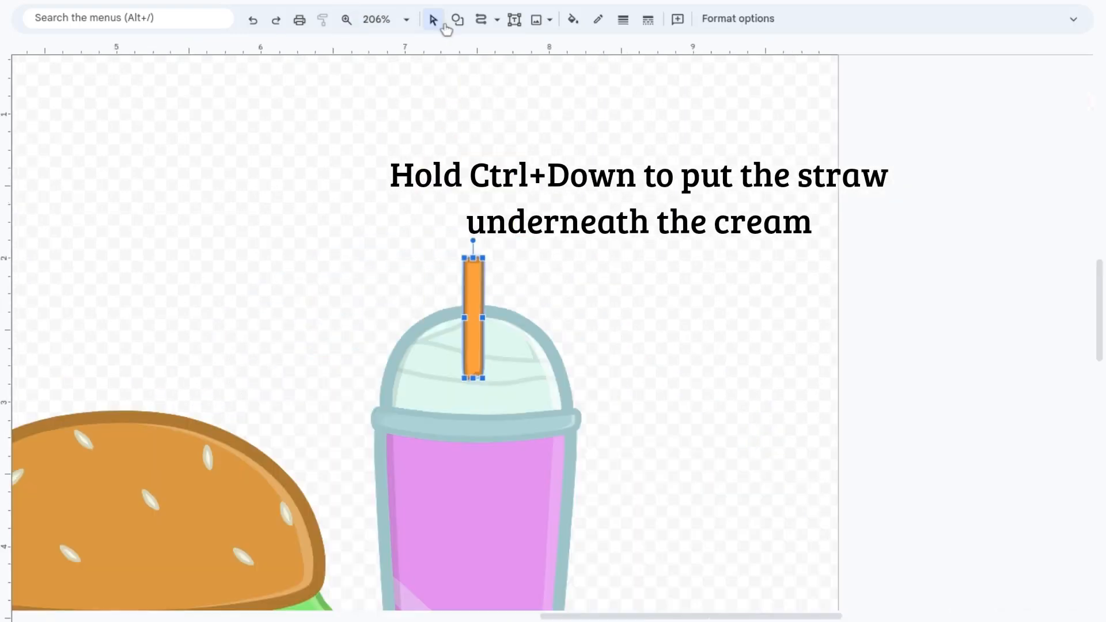
pyautogui.hotkey('ctrl', 'Down')
pyautogui.hotkey('ctrl', 'Down')
pyautogui.hotkey('ctrl', 'Down')
pyautogui.hotkey('ctrl', 'Down')
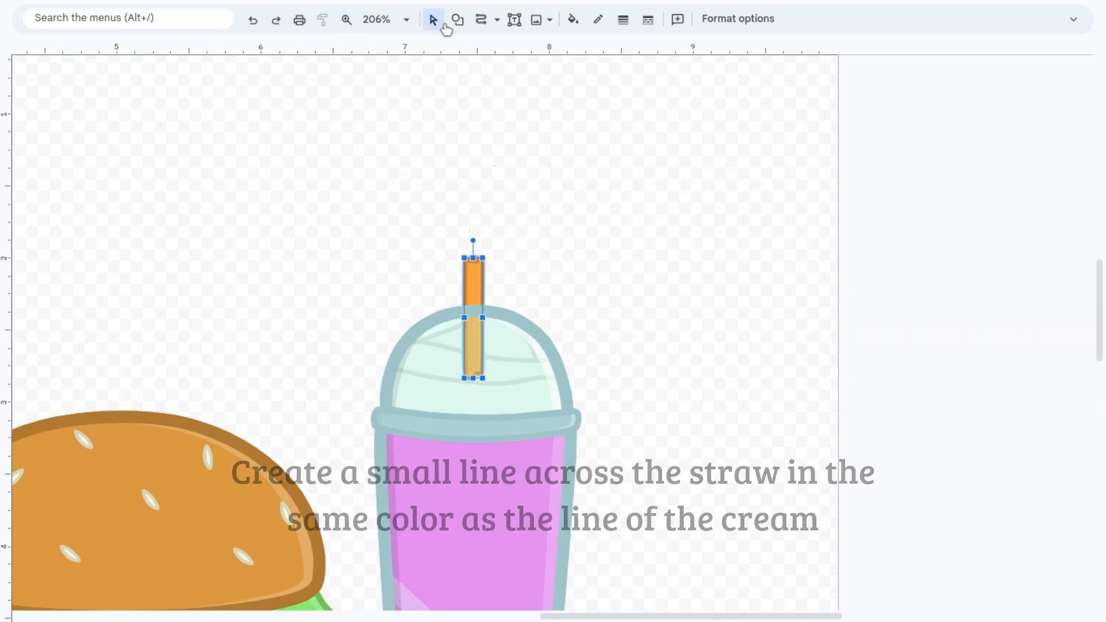
pyautogui.hotkey('ctrl', 'Up')
# Step: Draw a thin curved line across the lower part of the straw inside the dome and colour it light grey like the cream lines
pyautogui.click(570, 26)
pyautogui.click(643, 526)
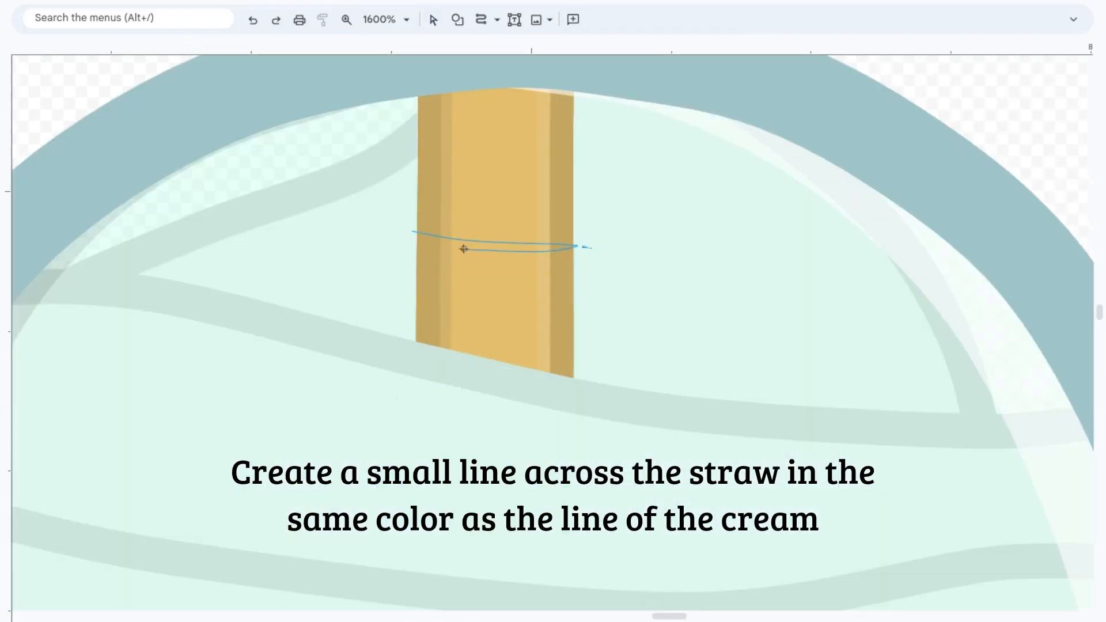
pyautogui.click(409, 233)
pyautogui.click(596, 19)
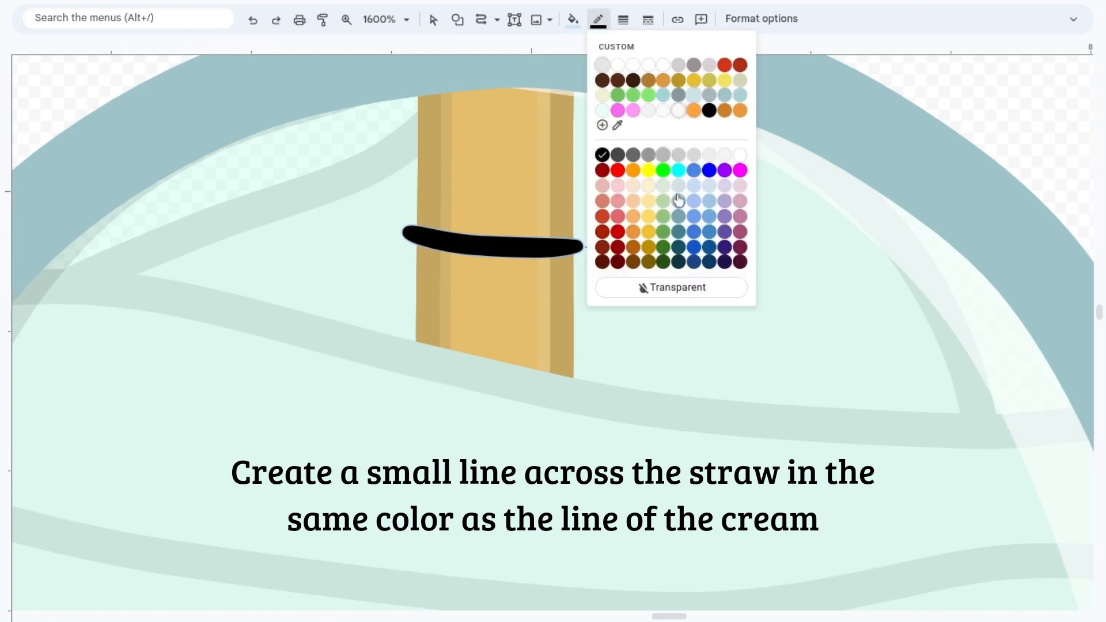
pyautogui.click(679, 201)
pyautogui.click(570, 20)
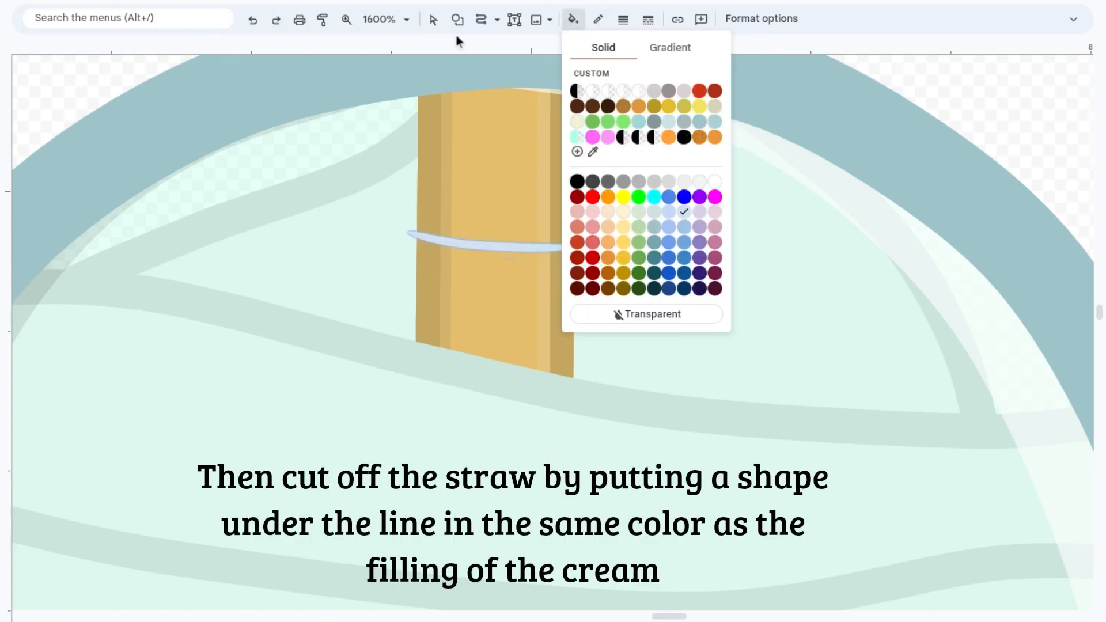
pyautogui.click(669, 182)
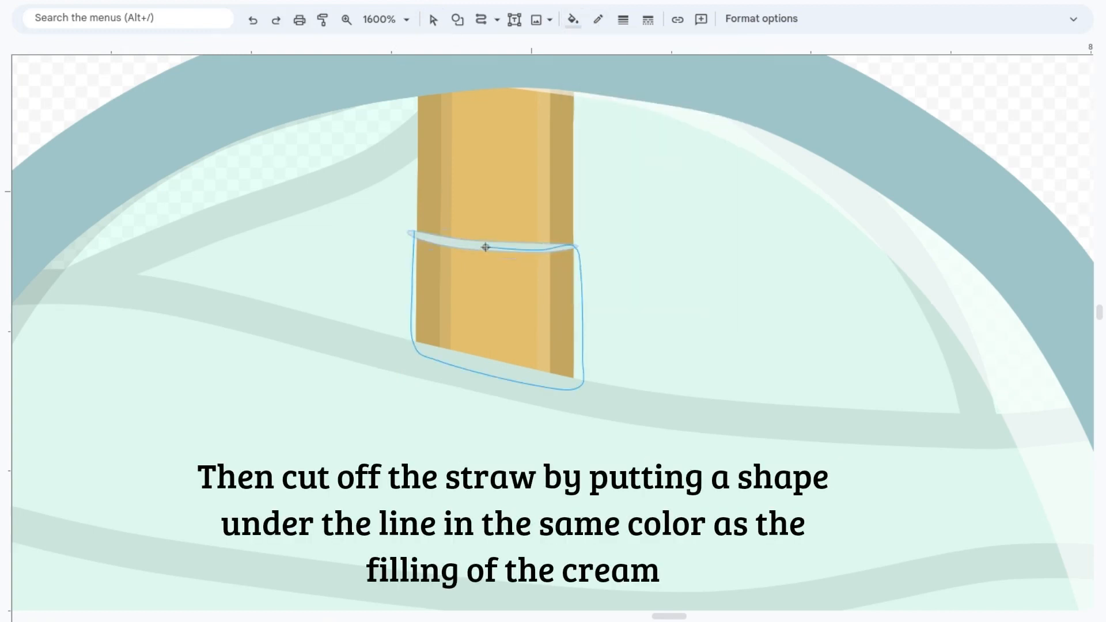
# Step: Cover the straw below the thin line with a closed shape filled in the cream's near-white, layered behind the dome and cream lines
pyautogui.click(413, 233)
pyautogui.click(574, 20)
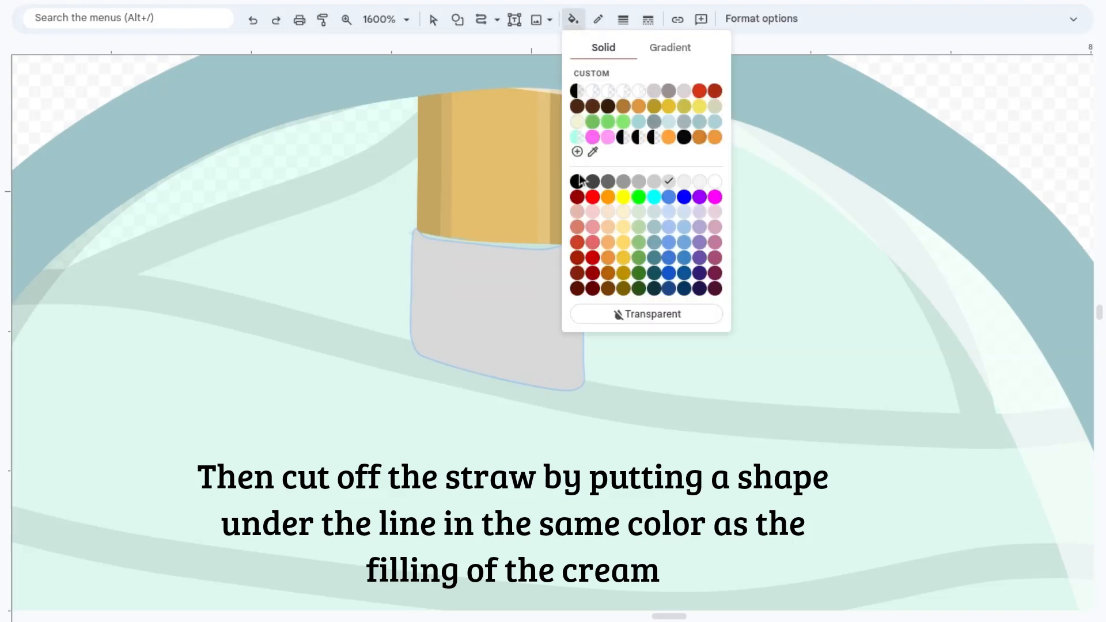
pyautogui.click(698, 183)
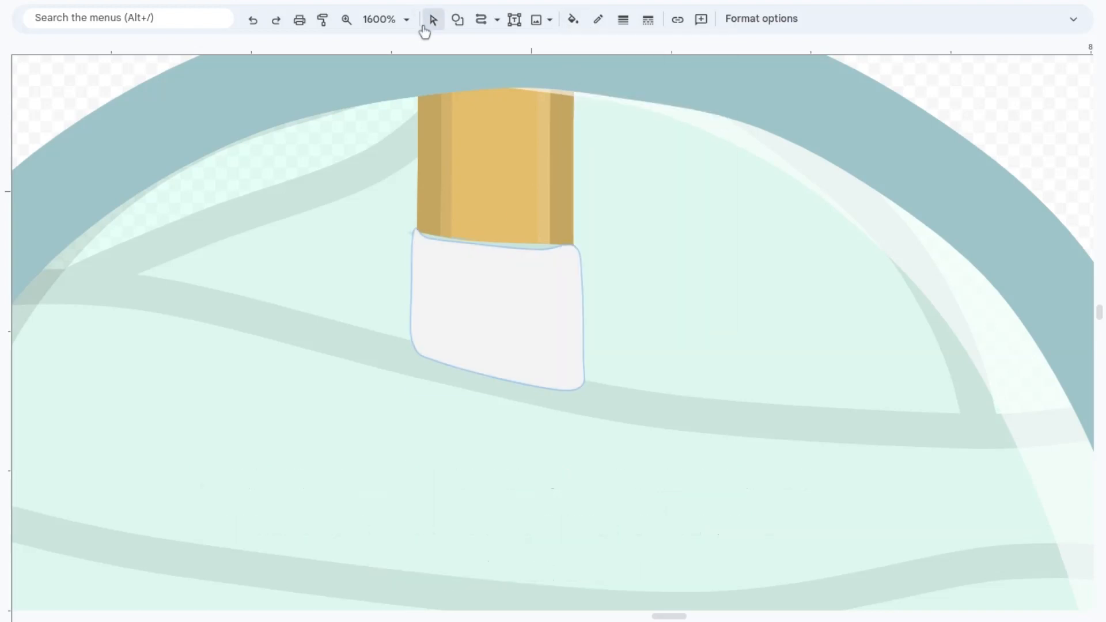
pyautogui.click(433, 19)
pyautogui.doubleClick(458, 278)
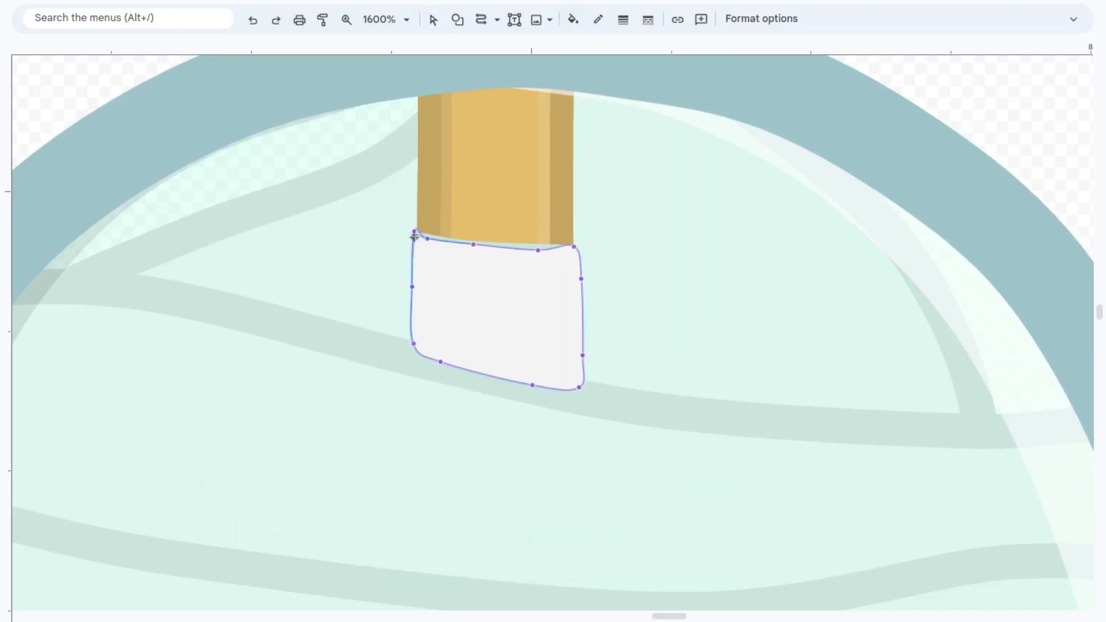
pyautogui.press('Escape')
pyautogui.hotkey('ctrl', 'shift', 'Down')
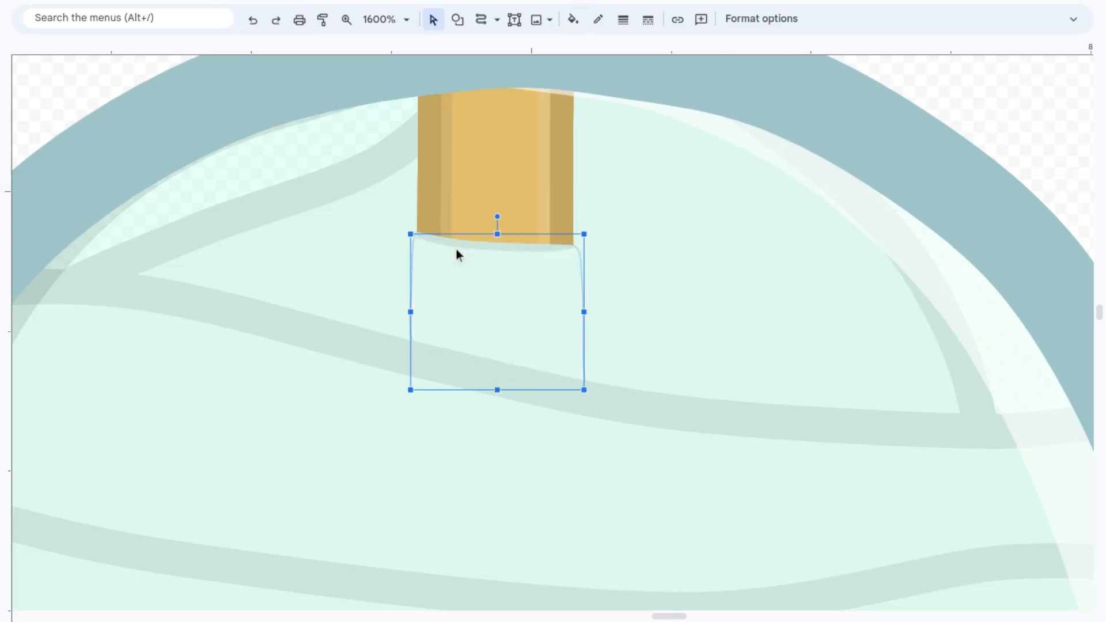
pyautogui.press('Escape')
# Step: Move the milkshake slightly closer to the burger
pyautogui.click(347, 24)
pyautogui.rightClick(444, 326)
pyautogui.rightClick(444, 326)
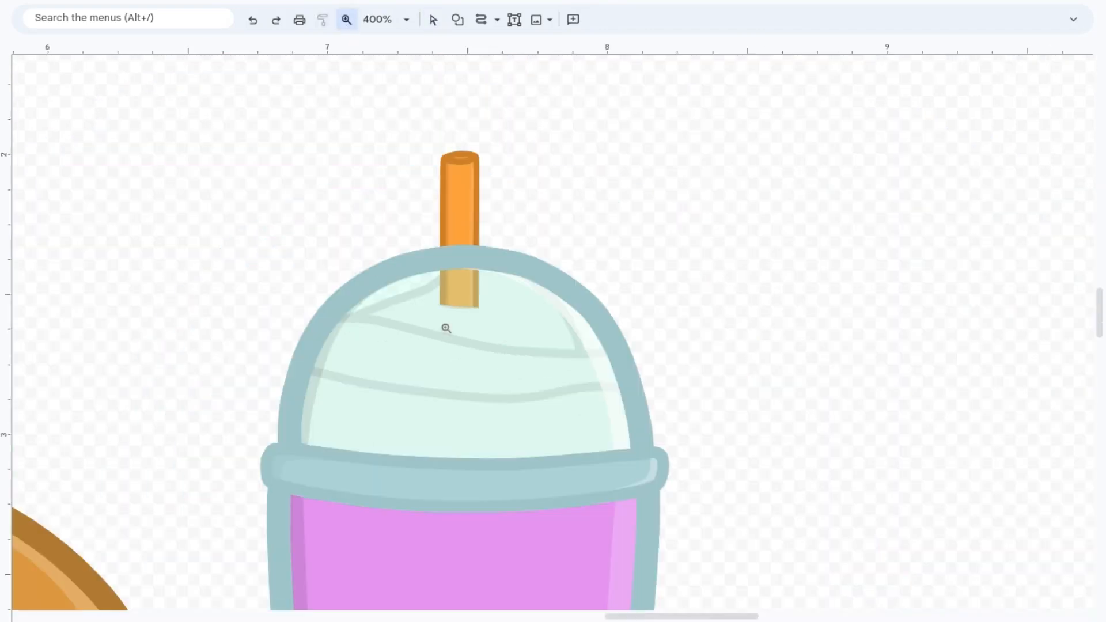
pyautogui.rightClick(444, 326)
pyautogui.rightClick(855, 390)
pyautogui.press('Escape')
pyautogui.hscroll(-1, 854, 390)
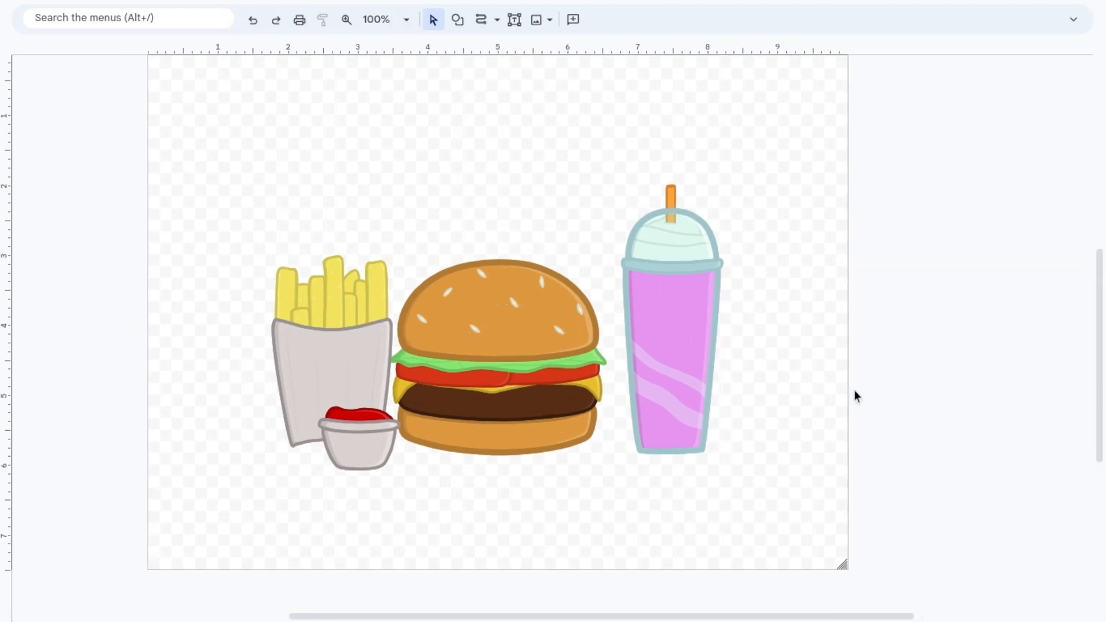
pyautogui.hscroll(-2, 711, 301)
pyautogui.click(757, 329)
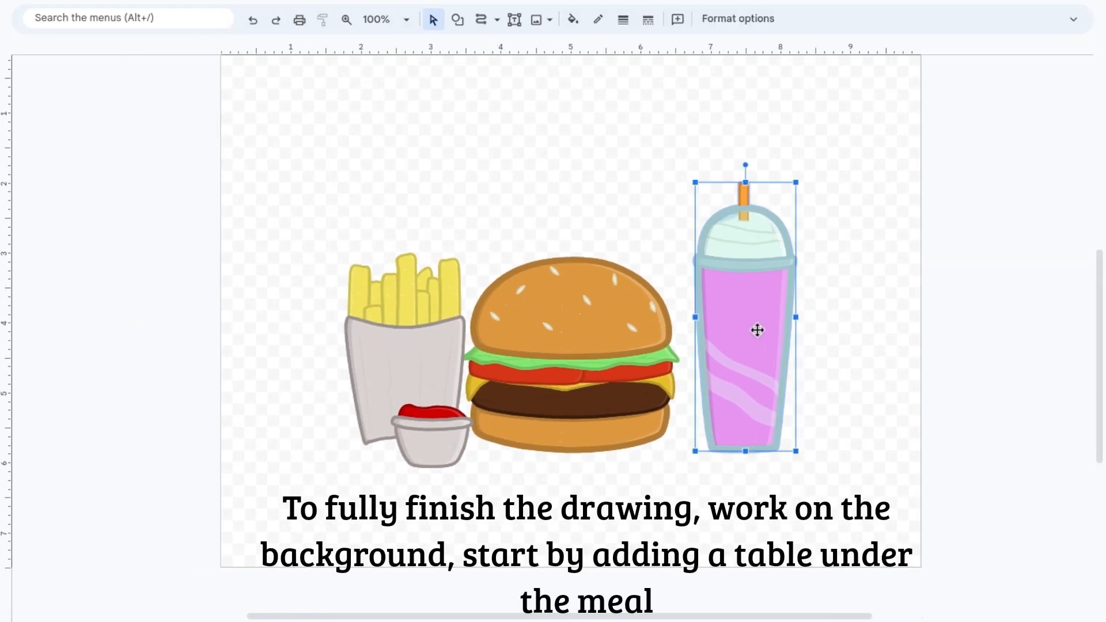
pyautogui.press('Left')
pyautogui.press('Left')
pyautogui.press('Left')
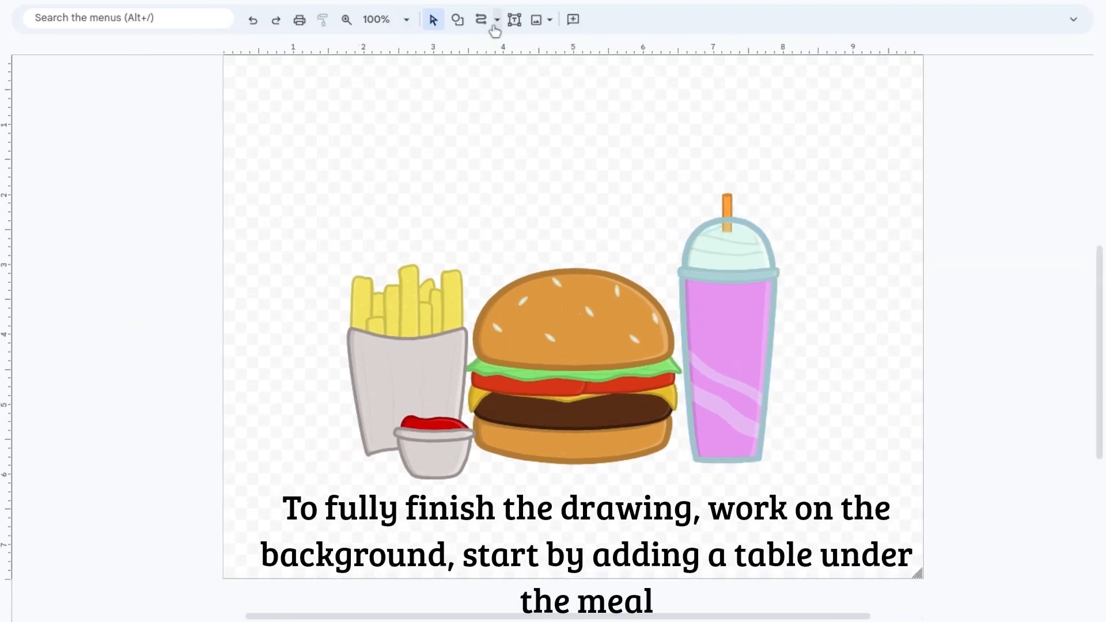
# Step: Draw a wide, flat can shape as a round tabletop under the fries, burger and milkshake, behind the food
pyautogui.click(497, 20)
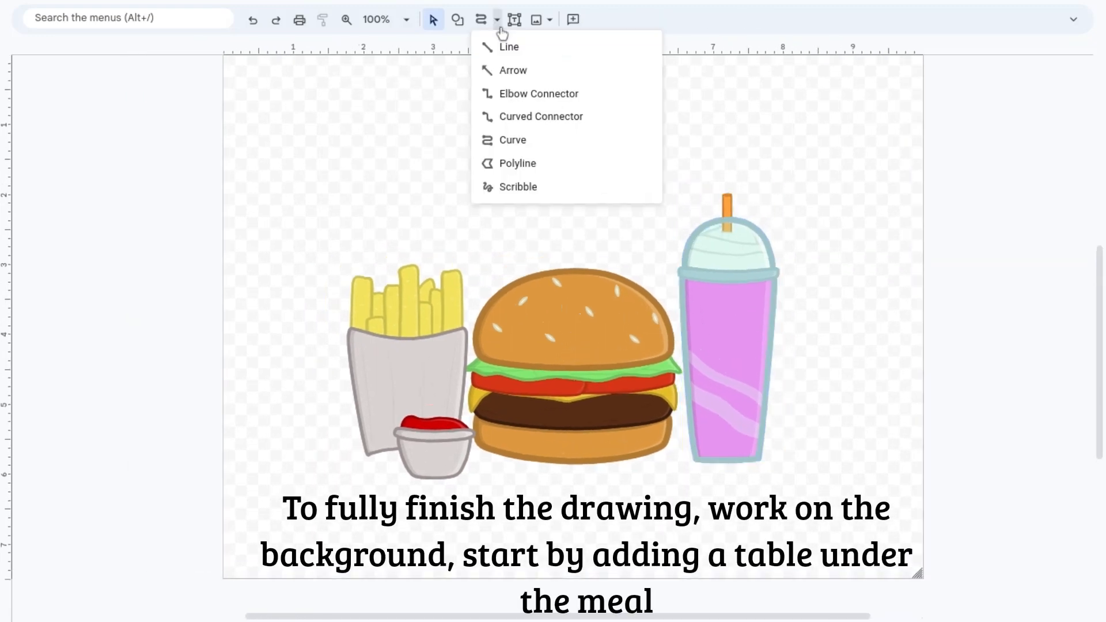
pyautogui.click(497, 20)
pyautogui.click(457, 20)
pyautogui.moveTo(548, 46)
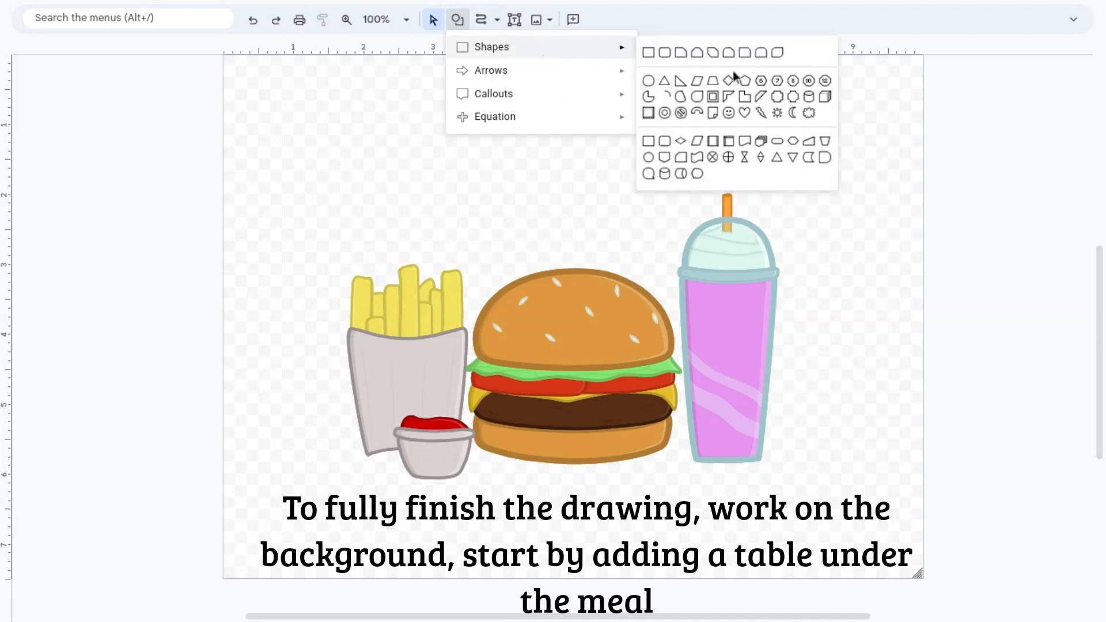
pyautogui.click(809, 113)
pyautogui.moveTo(713, 487); pyautogui.dragTo(839, 495)
pyautogui.moveTo(590, 440); pyautogui.dragTo(585, 466)
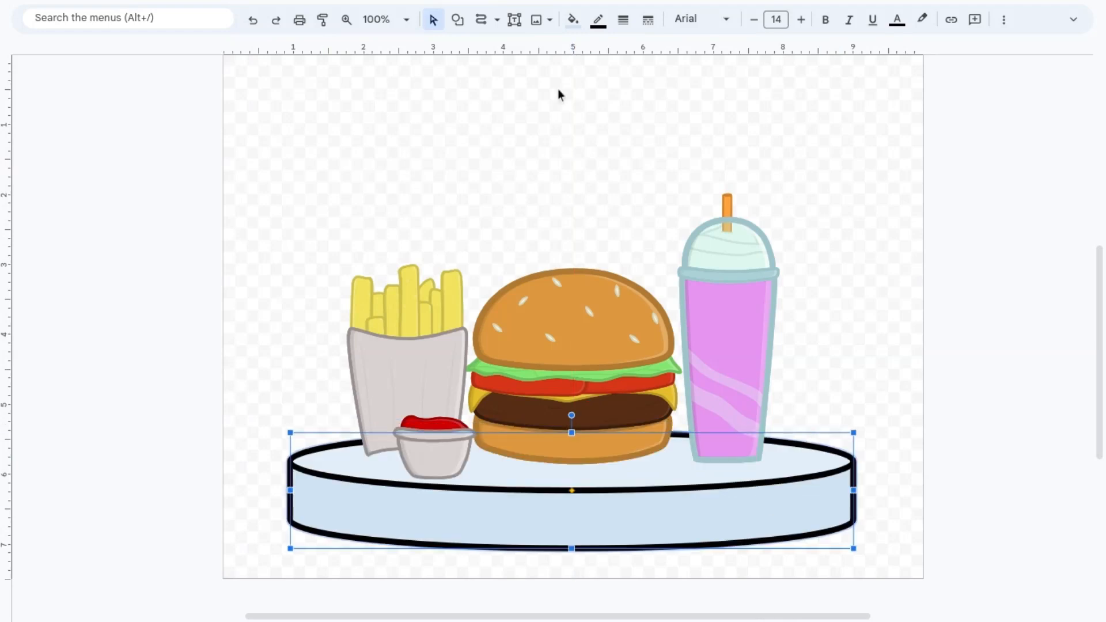
# Step: Give the tabletop a medium grey fill and a dark grey outline
pyautogui.click(573, 20)
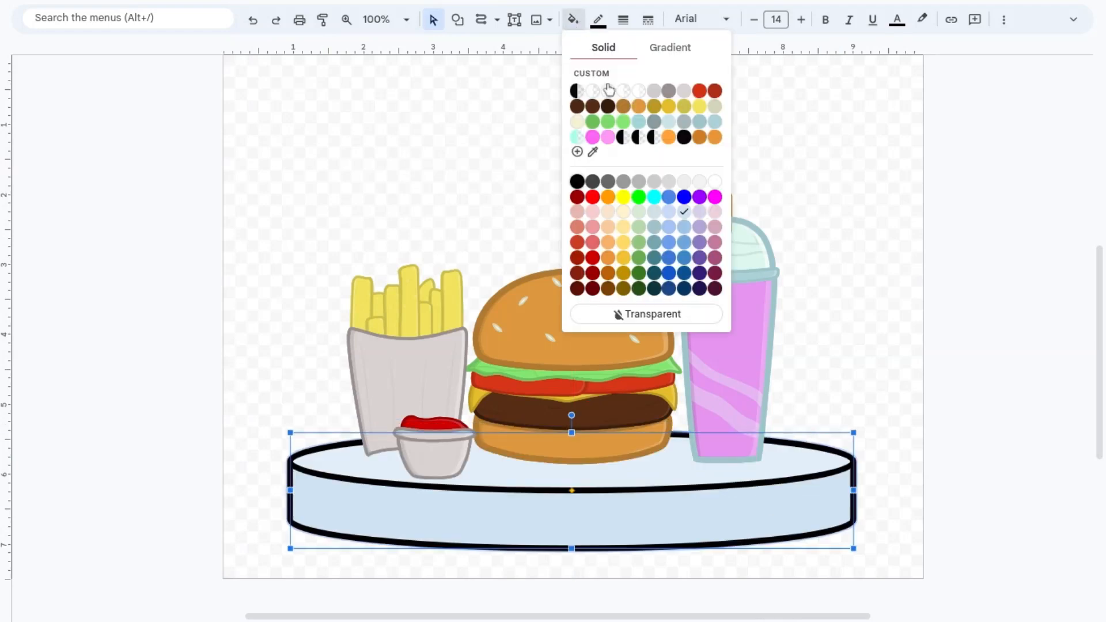
pyautogui.click(624, 183)
pyautogui.click(624, 184)
pyautogui.click(662, 533)
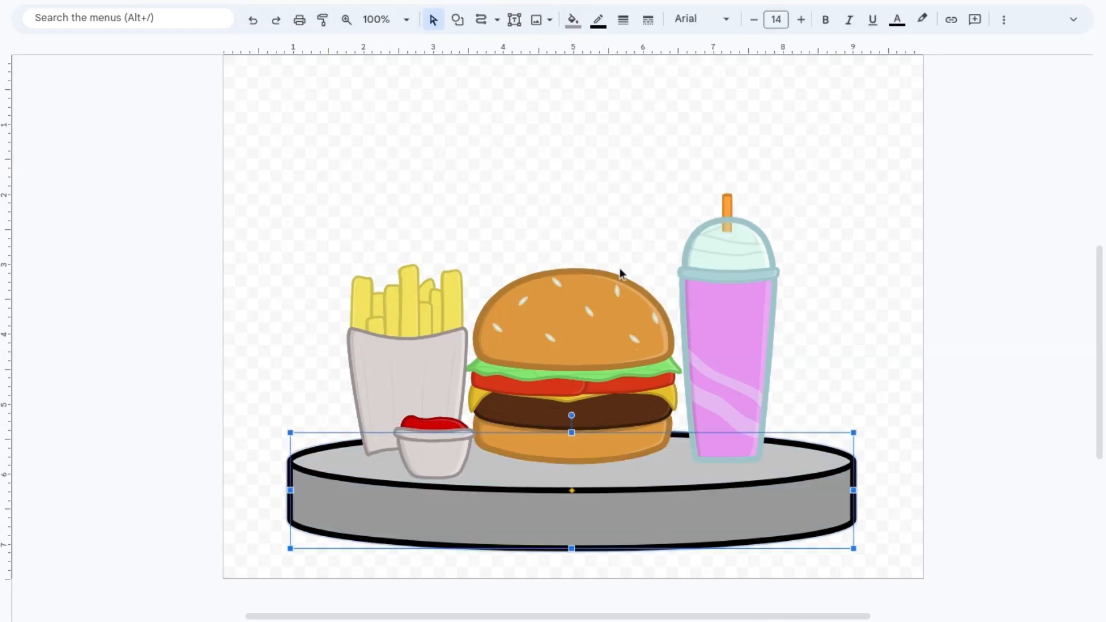
pyautogui.click(598, 19)
pyautogui.click(632, 156)
pyautogui.click(798, 233)
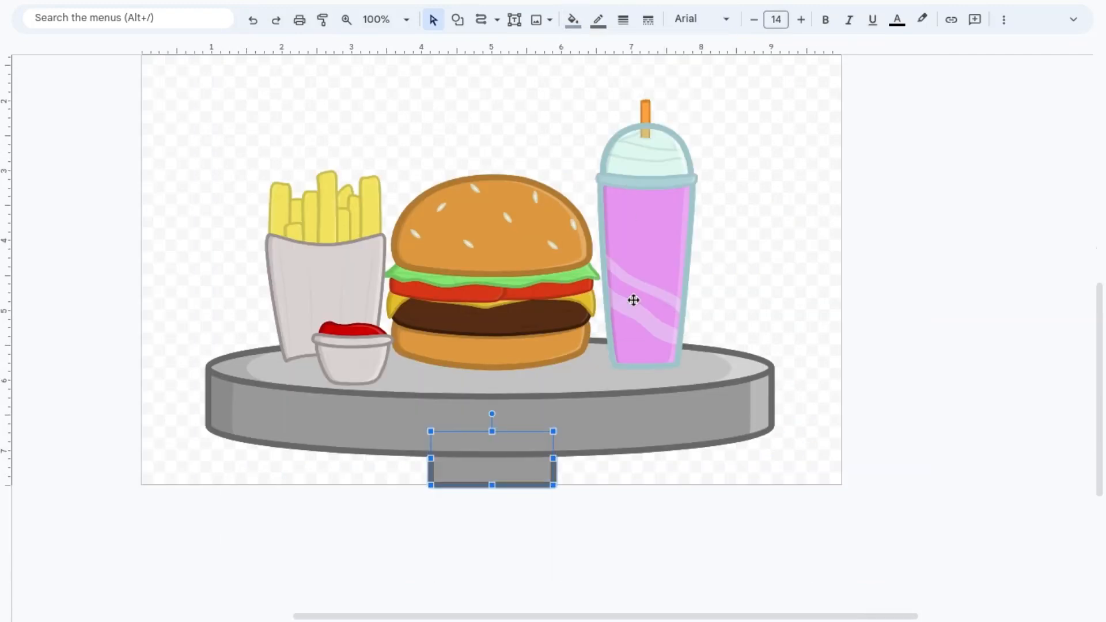
# Step: Position the rectangular table base under the middle of the tabletop and overlay a duplicate of it with a transparent fill
pyautogui.click(615, 517)
pyautogui.scroll(2, 615, 518)
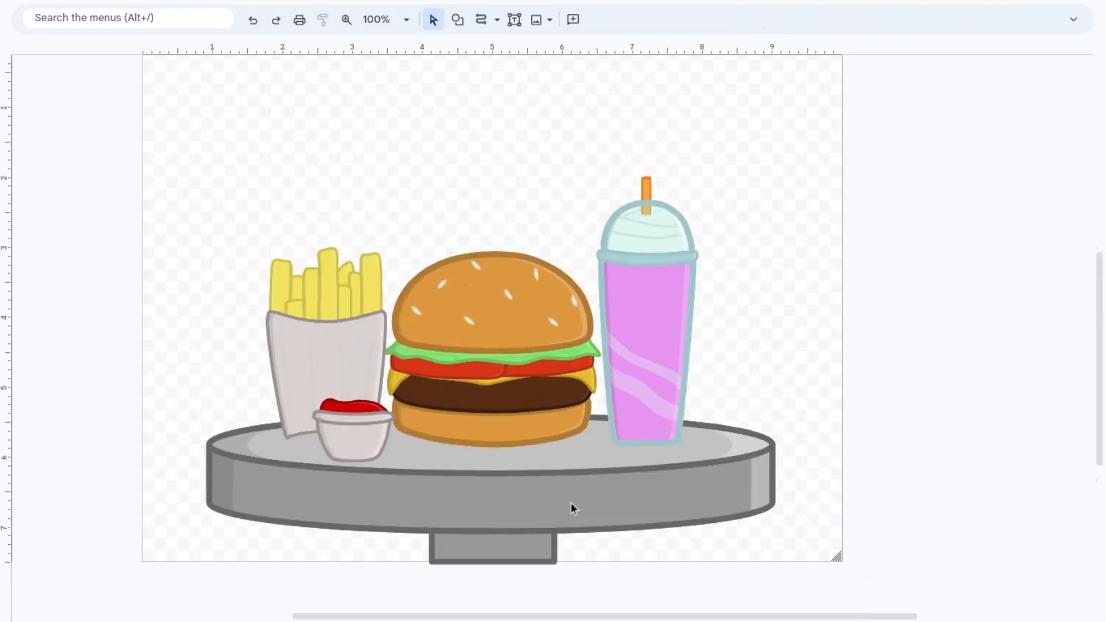
pyautogui.hscroll(-1, 573, 508)
pyautogui.click(530, 526)
pyautogui.moveTo(540, 530)
pyautogui.mouseDown()
pyautogui.moveTo(549, 530)
pyautogui.moveTo(529, 528)
pyautogui.mouseUp()
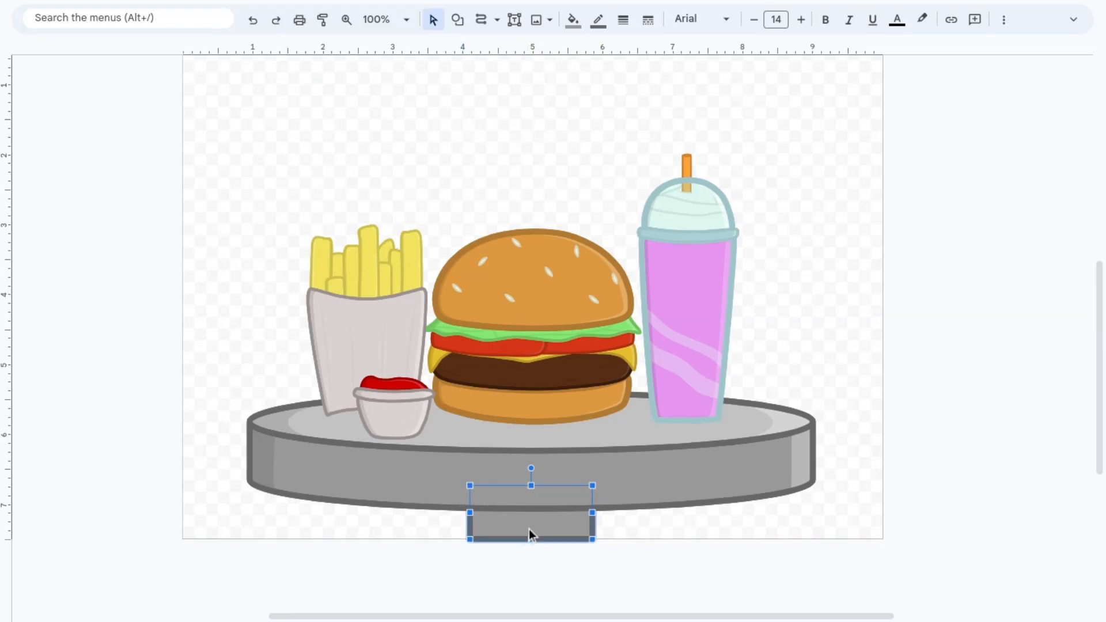
pyautogui.hotkey('ctrl', 'd')
pyautogui.click(573, 20)
pyautogui.click(692, 314)
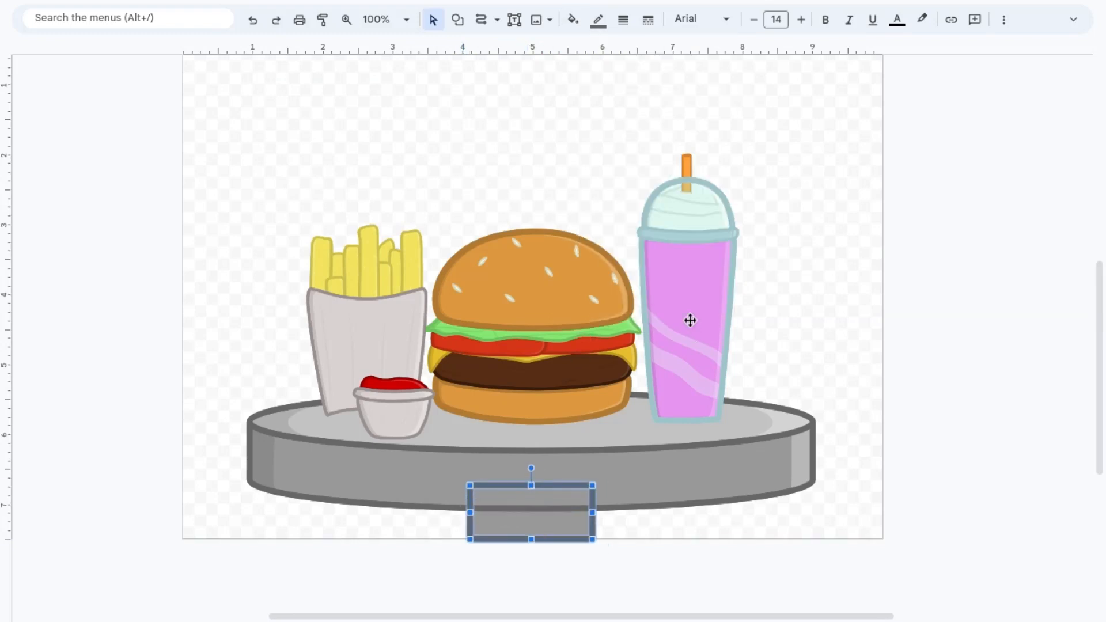
# Step: Draw a shadow strip along the table base's left side, inside the outline, and fill it with semi-transparent black
pyautogui.scroll(5, 481, 509)
pyautogui.moveTo(185, 332); pyautogui.dragTo(193, 336)
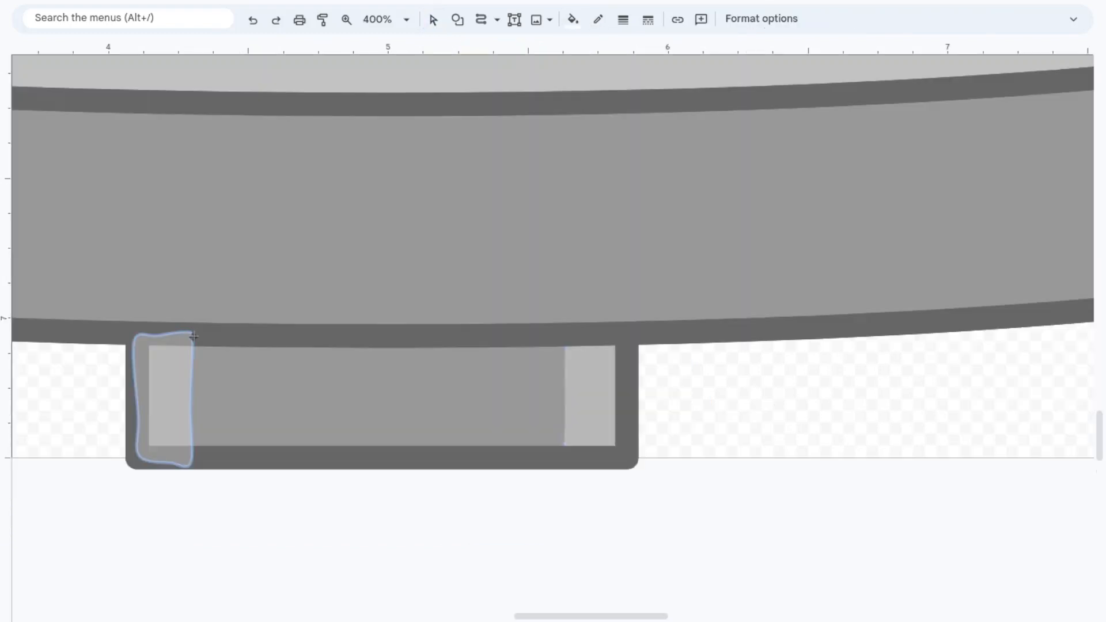
pyautogui.click(571, 20)
pyautogui.click(578, 98)
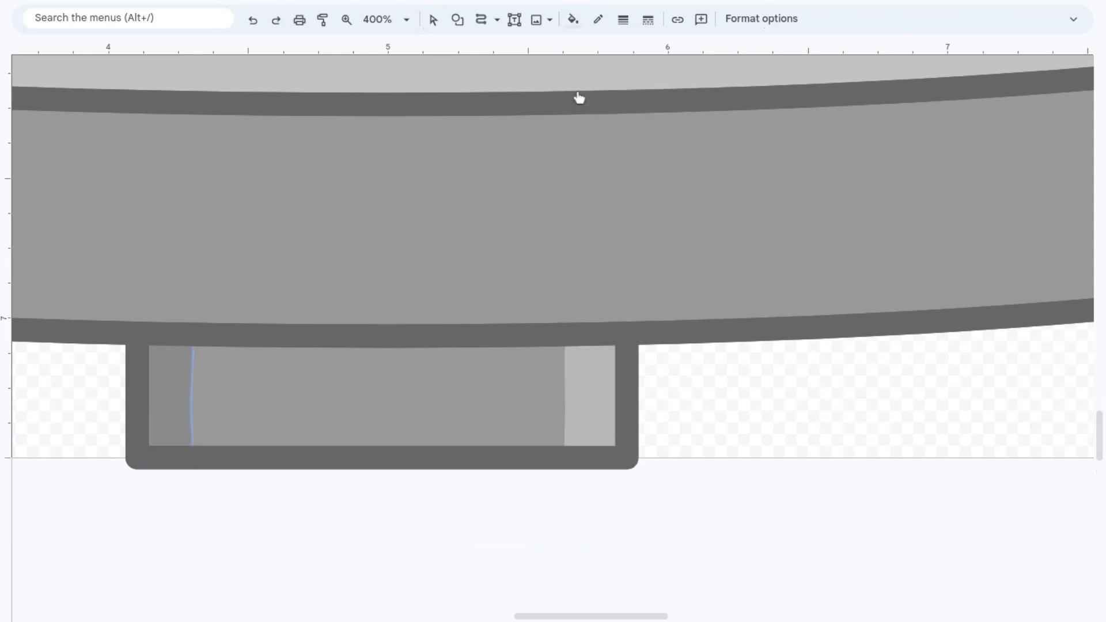
pyautogui.click(349, 20)
pyautogui.rightClick(450, 225)
pyautogui.click(428, 21)
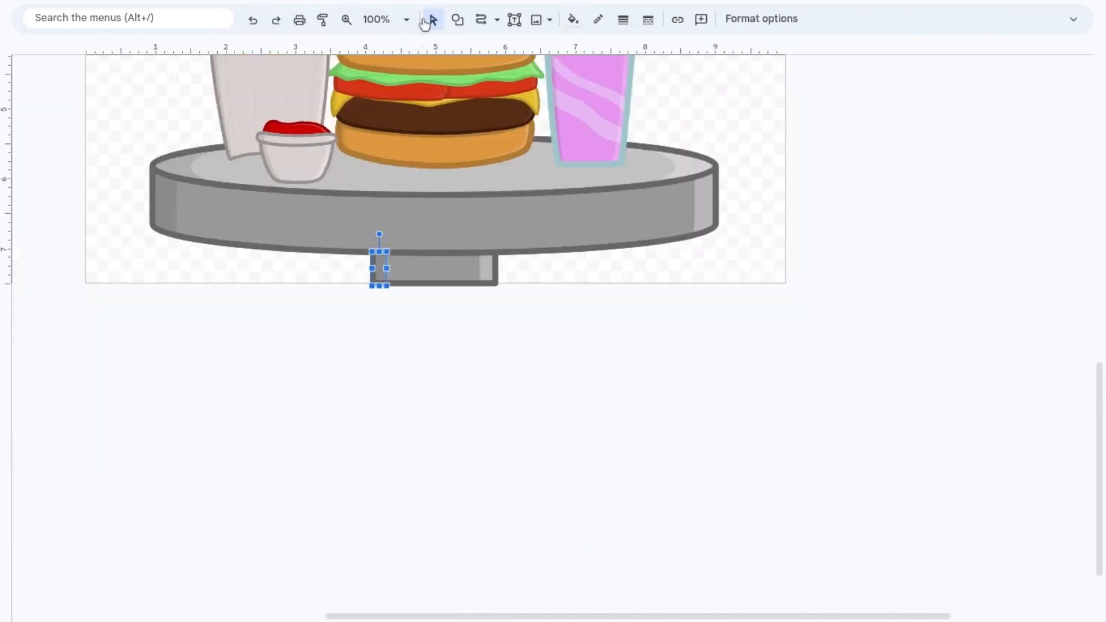
pyautogui.click(380, 319)
pyautogui.click(403, 271)
pyautogui.scroll(3, 370, 463)
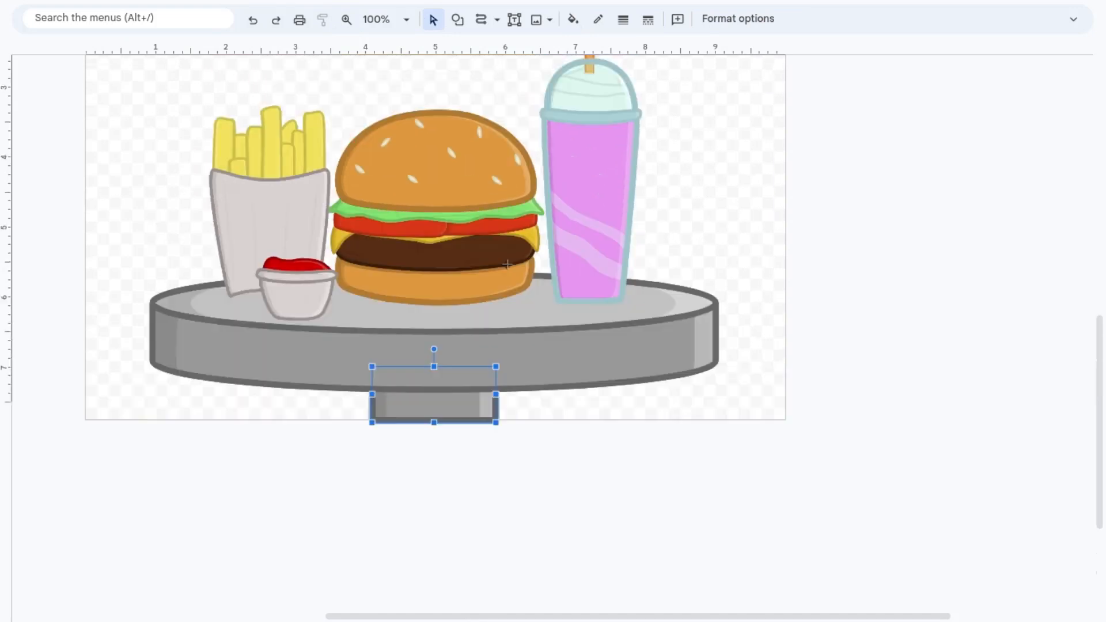
pyautogui.click(431, 414)
pyautogui.click(480, 478)
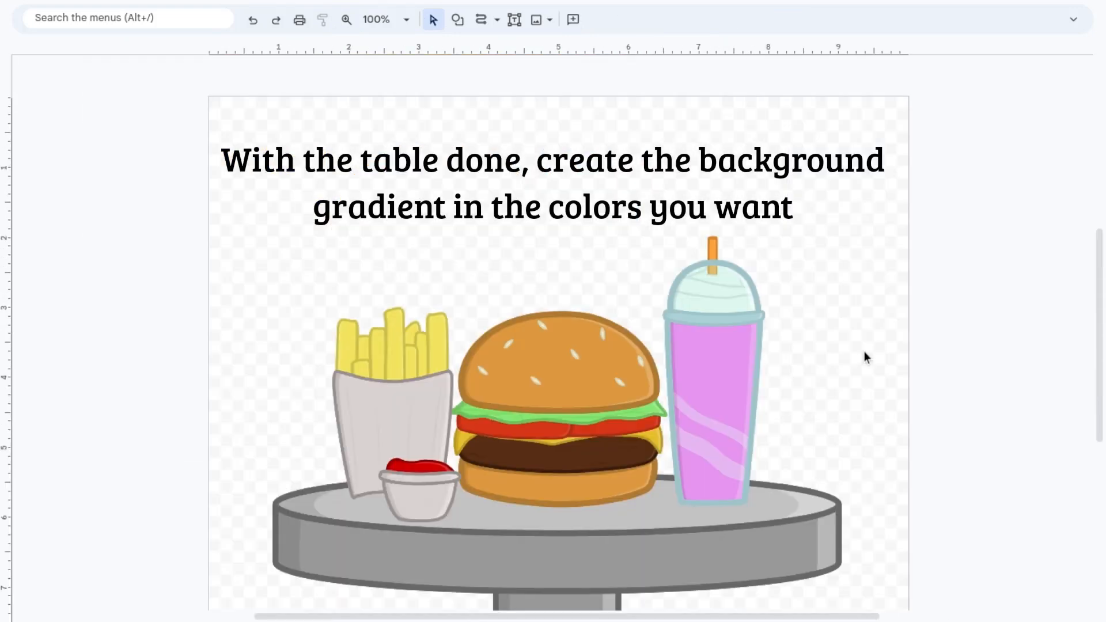
# Step: Start a custom linear gradient for the canvas background and set its first stop to a custom light mint green
pyautogui.rightClick(862, 351)
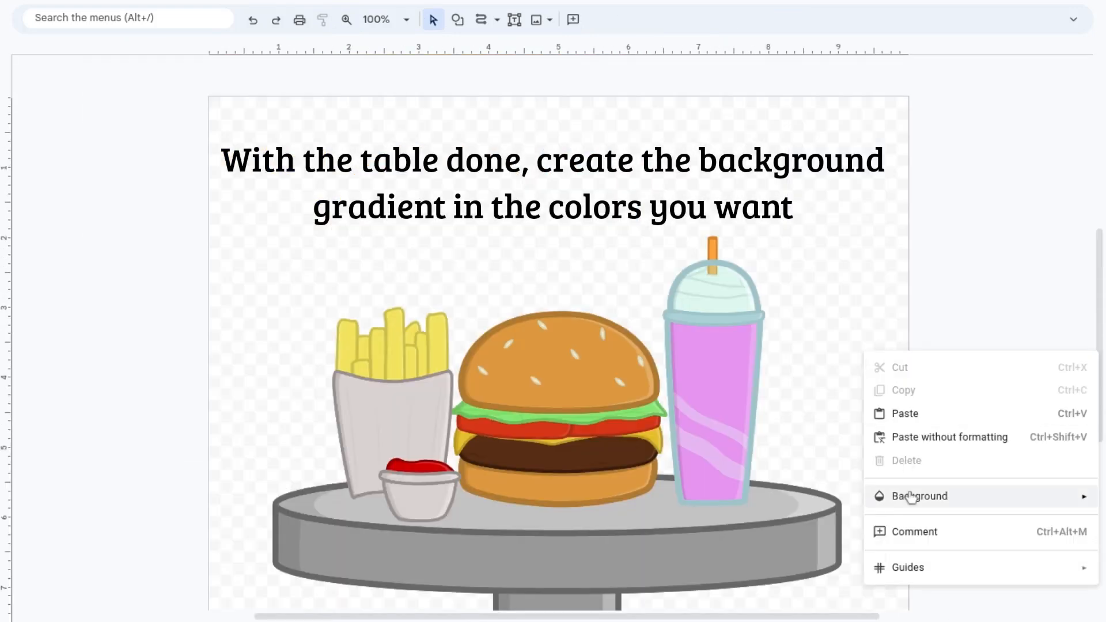
pyautogui.moveTo(909, 496)
pyautogui.click(822, 223)
pyautogui.click(713, 281)
pyautogui.click(544, 317)
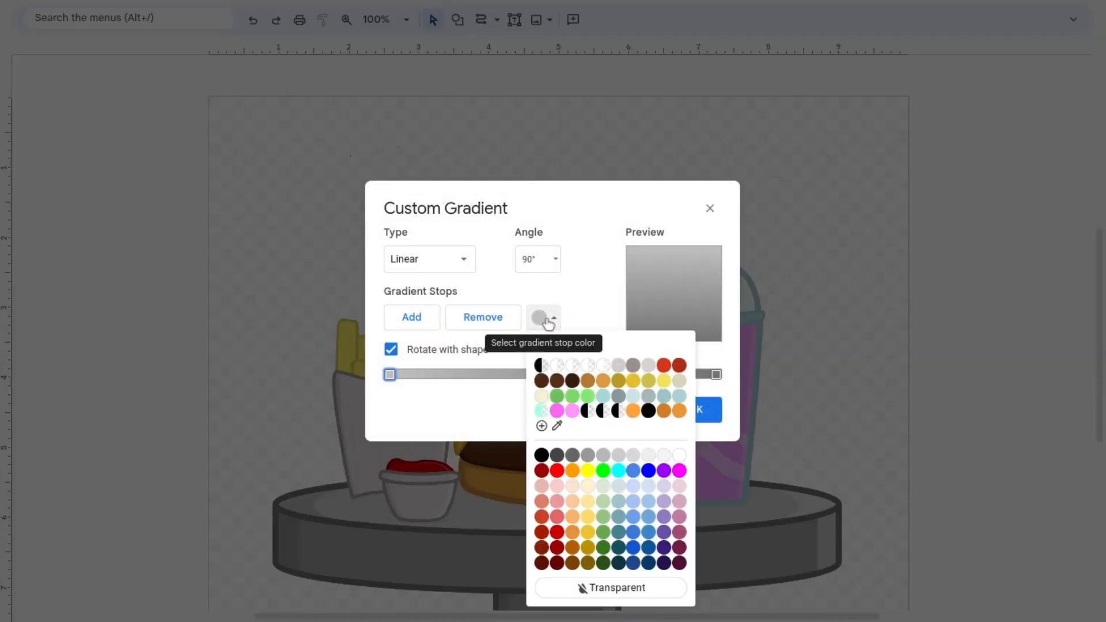
pyautogui.click(602, 470)
pyautogui.click(551, 317)
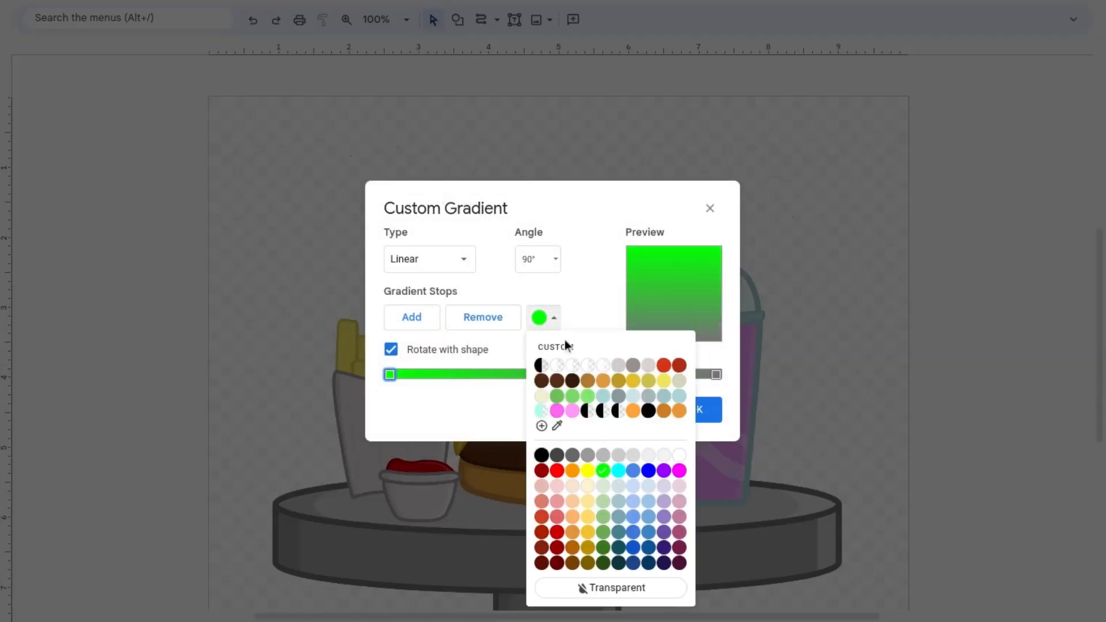
pyautogui.click(542, 426)
pyautogui.moveTo(574, 311); pyautogui.dragTo(578, 313)
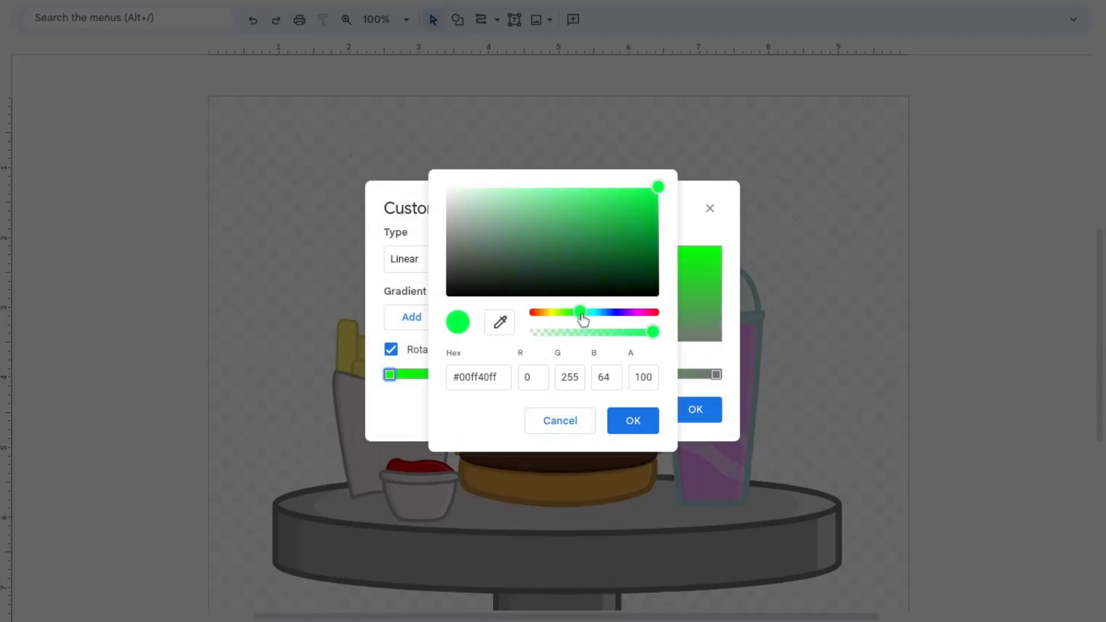
pyautogui.moveTo(659, 187); pyautogui.dragTo(553, 183)
pyautogui.click(633, 421)
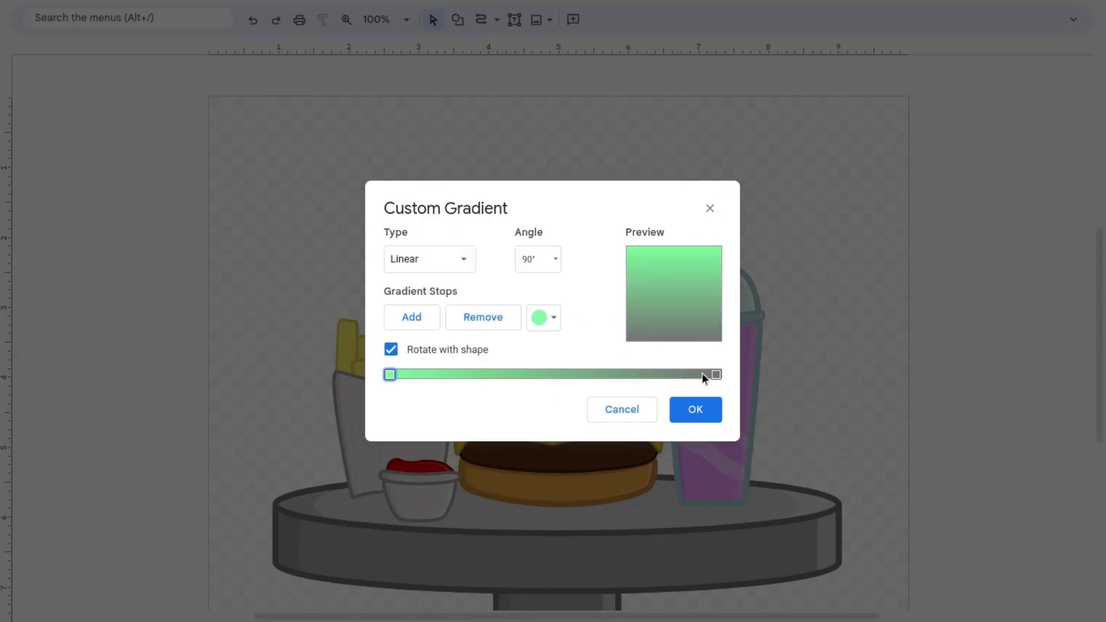
# Step: Set the gradient's last stop to a custom light yellow-green and apply the gradient to the background
pyautogui.click(716, 374)
pyautogui.click(544, 318)
pyautogui.click(541, 425)
pyautogui.click(544, 317)
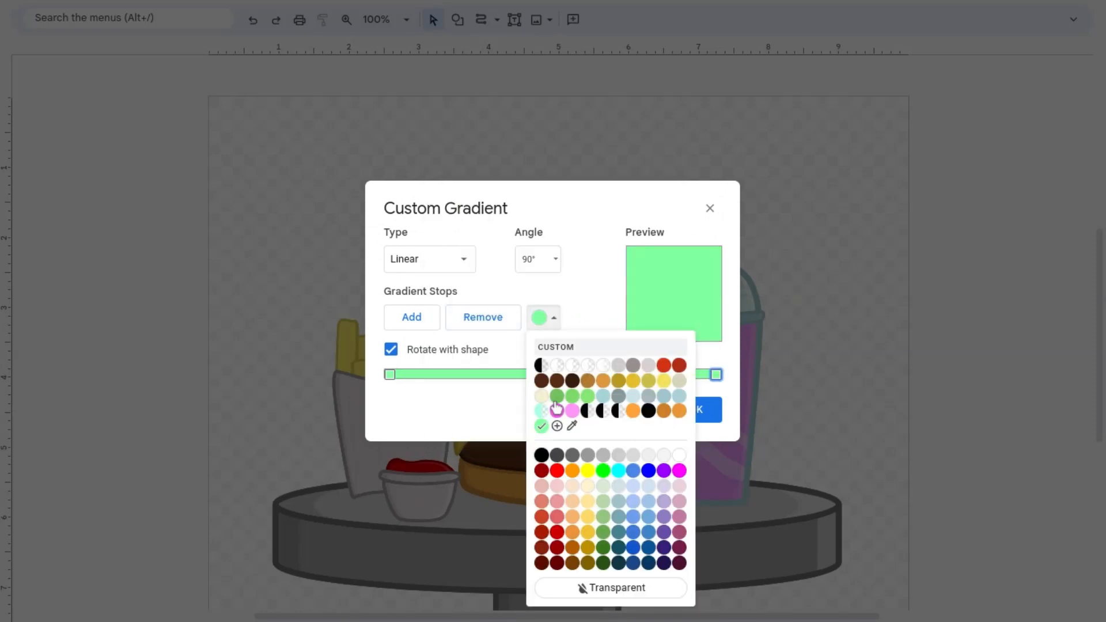
pyautogui.click(556, 426)
pyautogui.moveTo(584, 319); pyautogui.dragTo(565, 319)
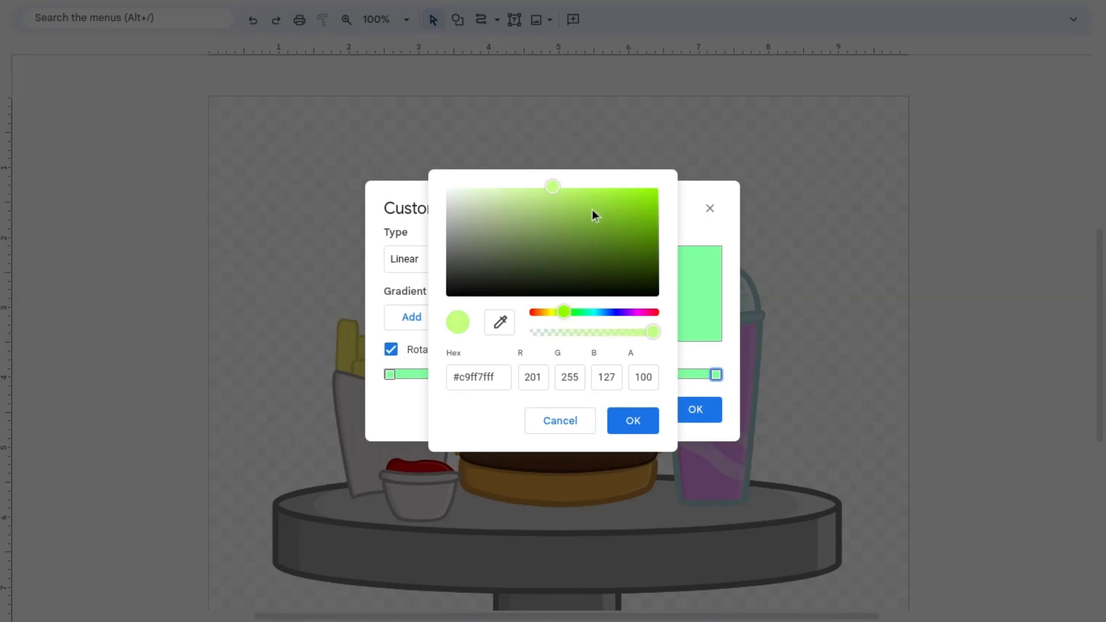
pyautogui.moveTo(554, 186); pyautogui.dragTo(584, 186)
pyautogui.click(639, 423)
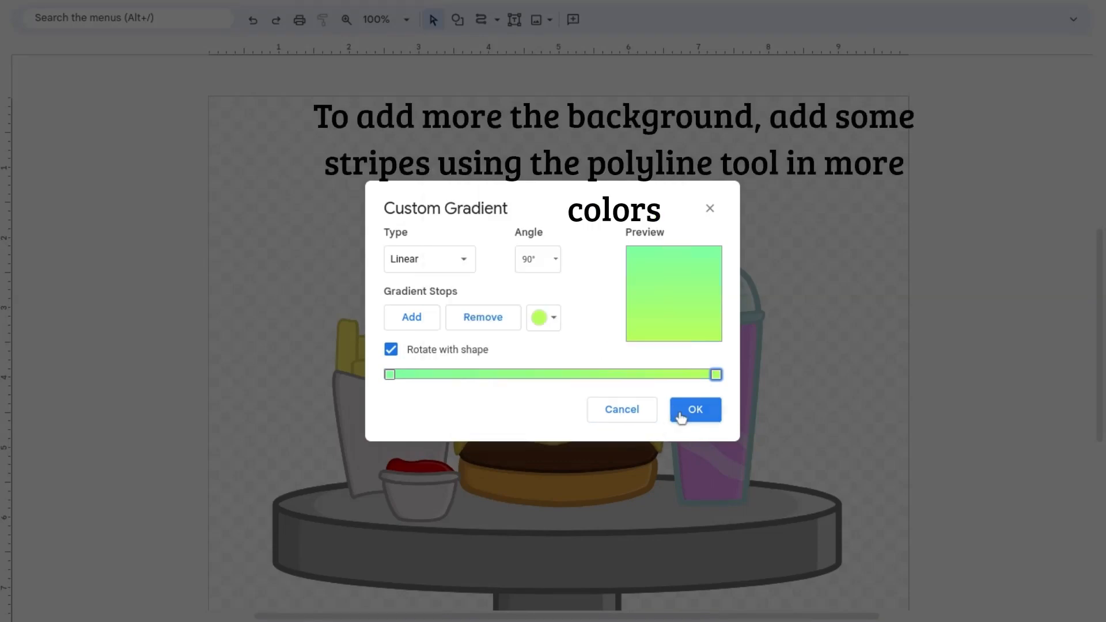
pyautogui.click(688, 411)
# Step: Draw a wide diagonal stripe with the Polyline tool from the canvas's upper-left corner area down to its lower-right corner
pyautogui.scroll(-1, 842, 368)
pyautogui.scroll(1, 842, 369)
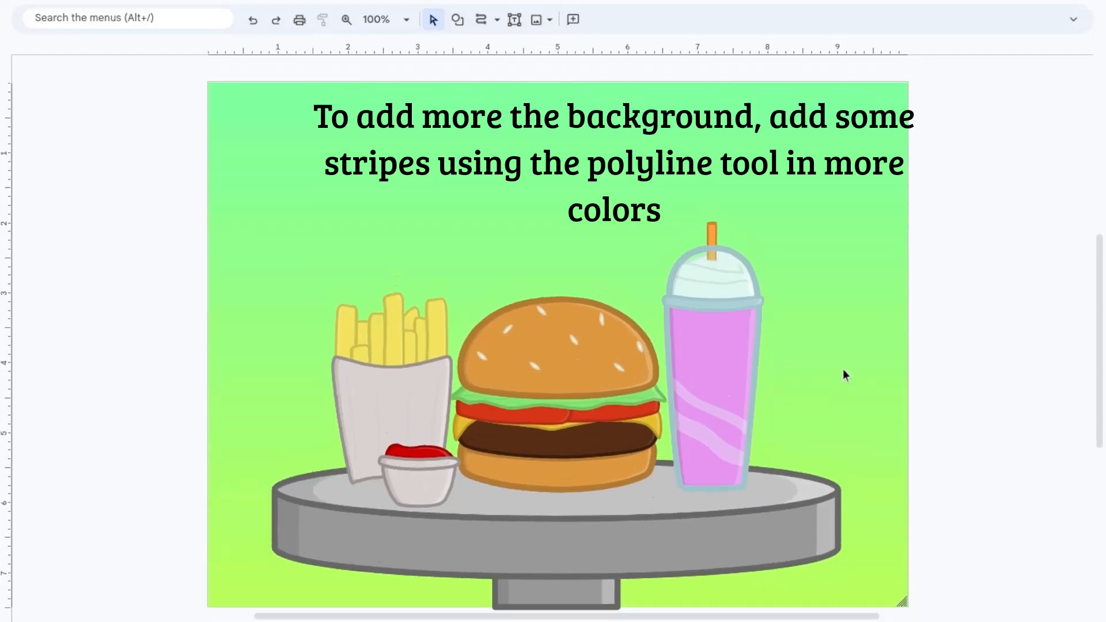
pyautogui.click(497, 20)
pyautogui.click(551, 163)
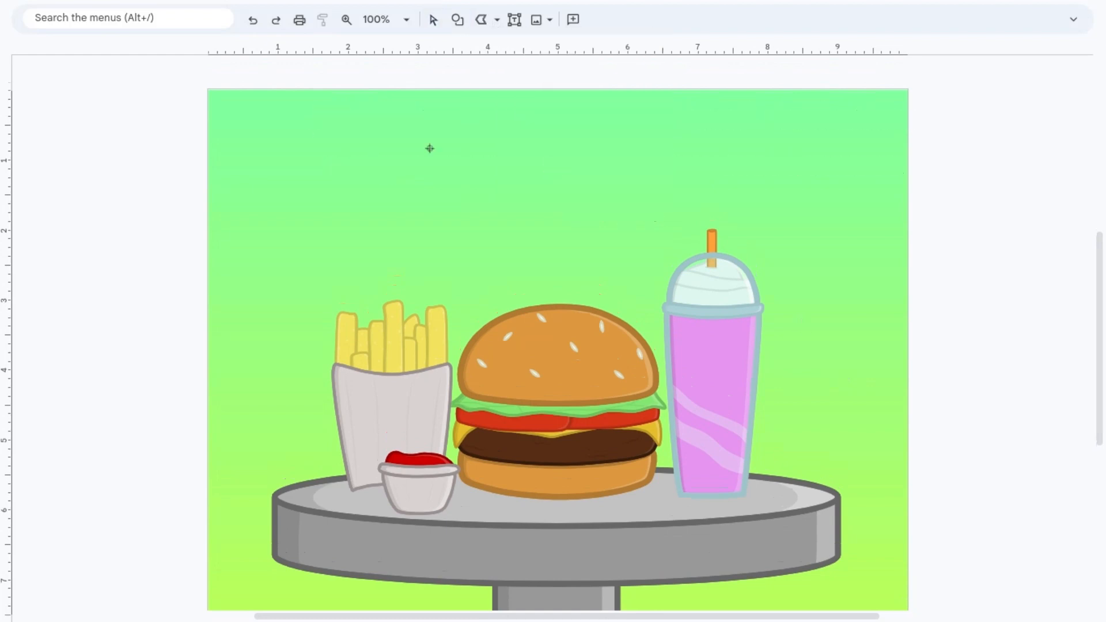
pyautogui.click(291, 89)
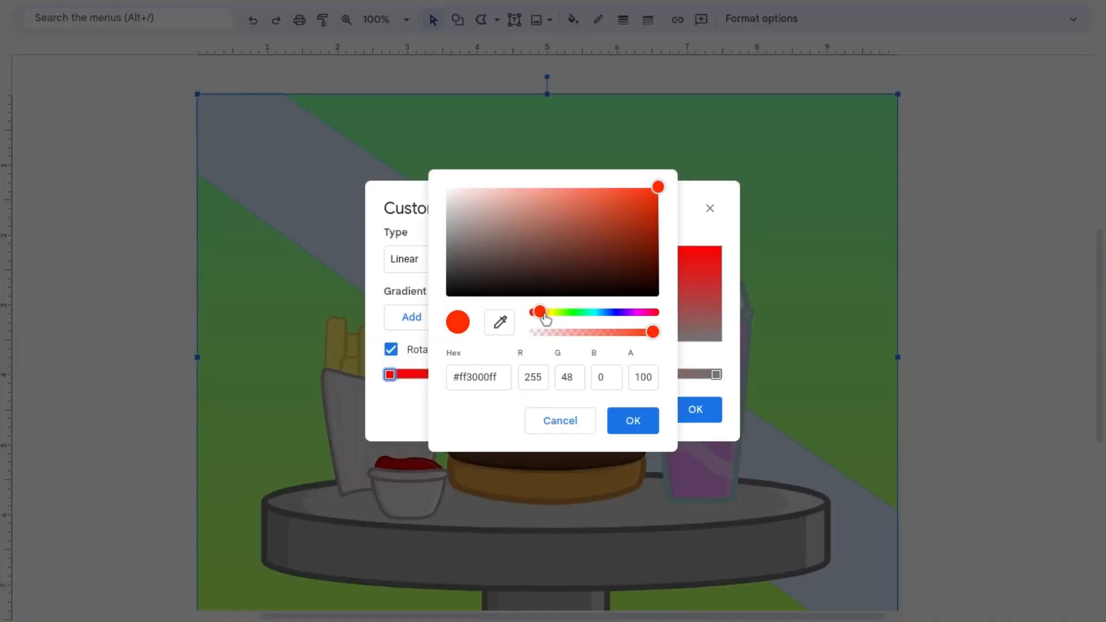
# Step: Fill the diagonal stripe with a custom linear gradient at 90° running from orange-red to dark red
pyautogui.moveTo(545, 319); pyautogui.dragTo(548, 318)
pyautogui.click(632, 420)
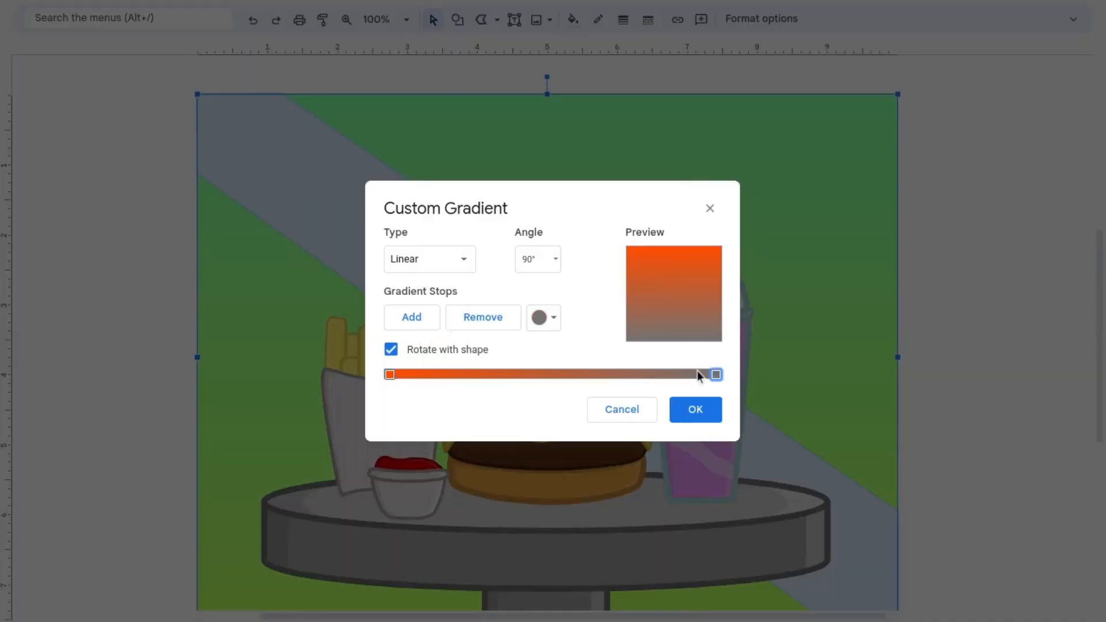
pyautogui.click(543, 317)
pyautogui.click(585, 425)
pyautogui.moveTo(459, 257)
pyautogui.mouseDown()
pyautogui.moveTo(516, 214)
pyautogui.moveTo(648, 219)
pyautogui.mouseUp()
pyautogui.click(633, 420)
pyautogui.click(696, 408)
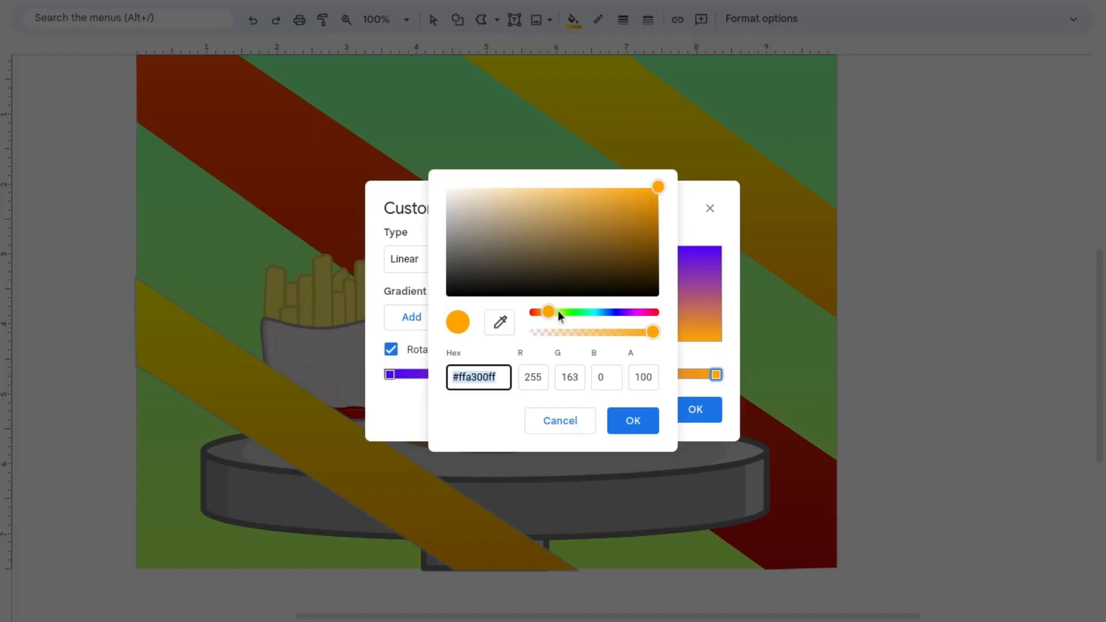
# Step: Set the last gradient stop of the lower-left stripe to blue #0049ff and apply the violet-to-blue gradient
pyautogui.moveTo(558, 311); pyautogui.dragTo(608, 311)
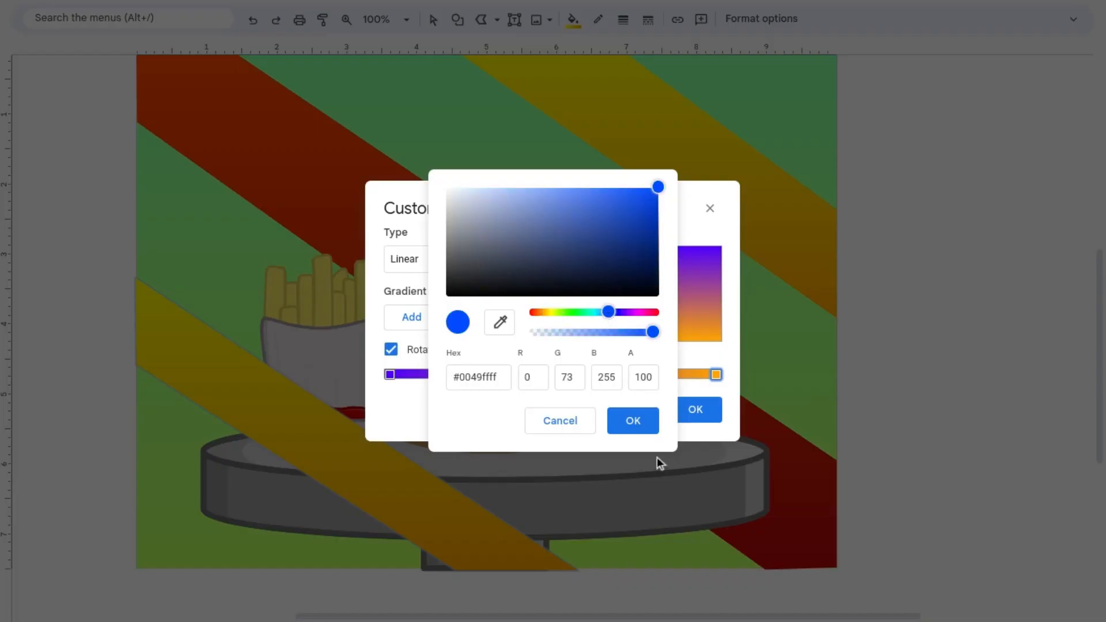
pyautogui.click(642, 423)
pyautogui.click(685, 402)
# Step: Send the blue stripe to the back, behind the fries, sauce cup and table, and deselect it
pyautogui.click(432, 25)
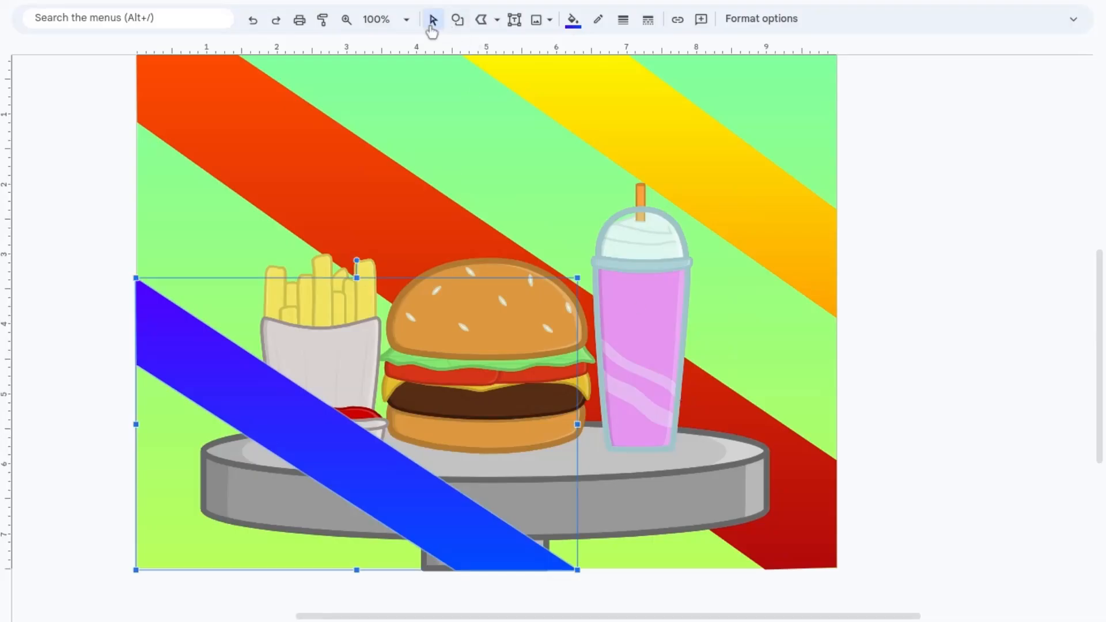
pyautogui.hotkey('ctrl', 'shift', 'Down')
pyautogui.click(145, 158)
pyautogui.scroll(1, 146, 158)
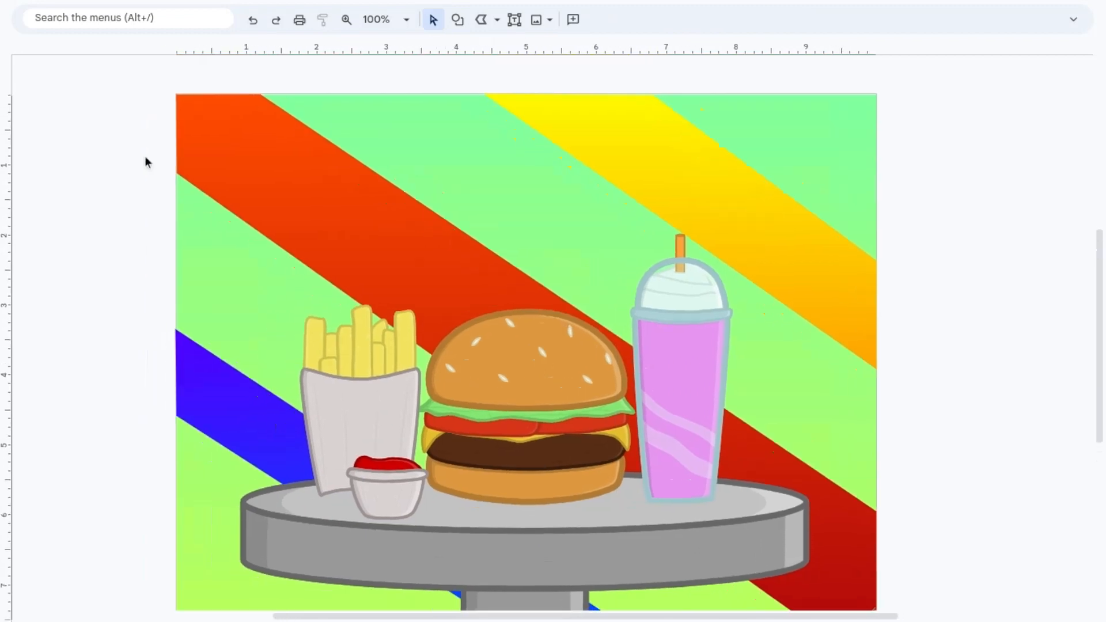
# Step: Draw a rectangle covering the whole canvas from its upper-left to its lower-right corner
pyautogui.click(458, 19)
pyautogui.moveTo(552, 47)
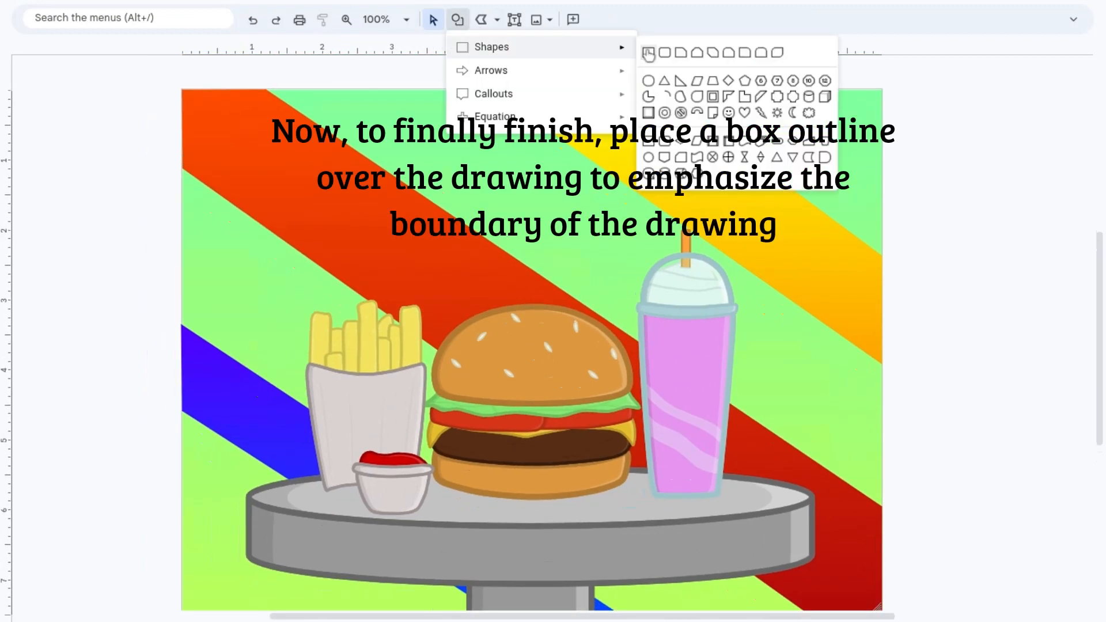
pyautogui.click(653, 55)
pyautogui.hscroll(-1, 357, 106)
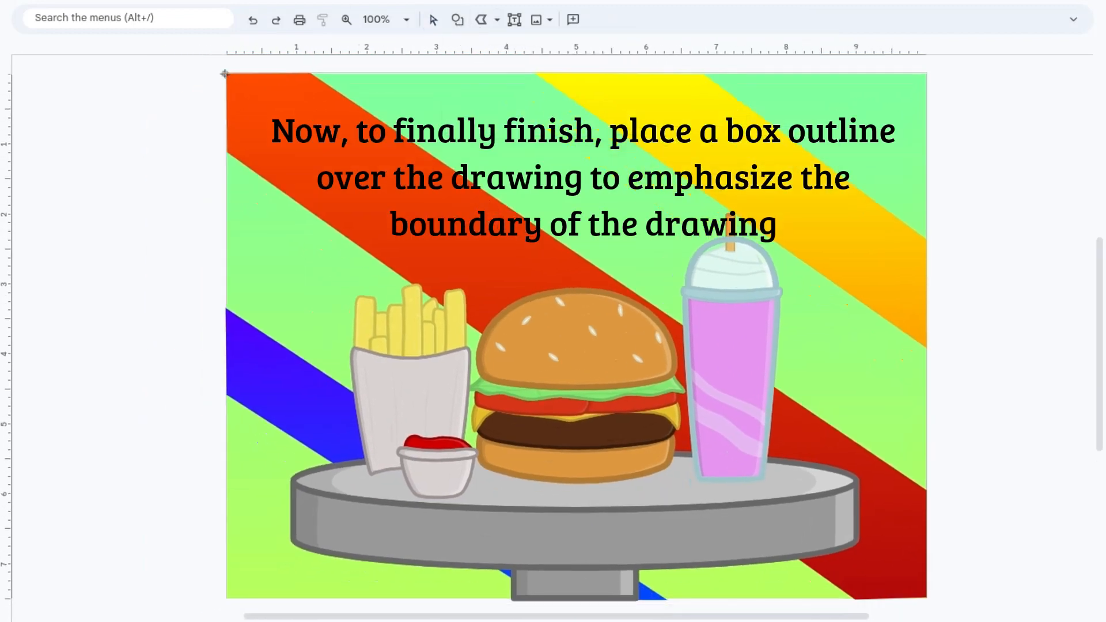
pyautogui.moveTo(227, 74)
pyautogui.mouseDown()
pyautogui.moveTo(883, 503)
pyautogui.moveTo(924, 599)
pyautogui.mouseUp()
# Step: Give the canvas-sized rectangle a transparent fill and a thick black border to frame the drawing, and deselect it
pyautogui.click(574, 21)
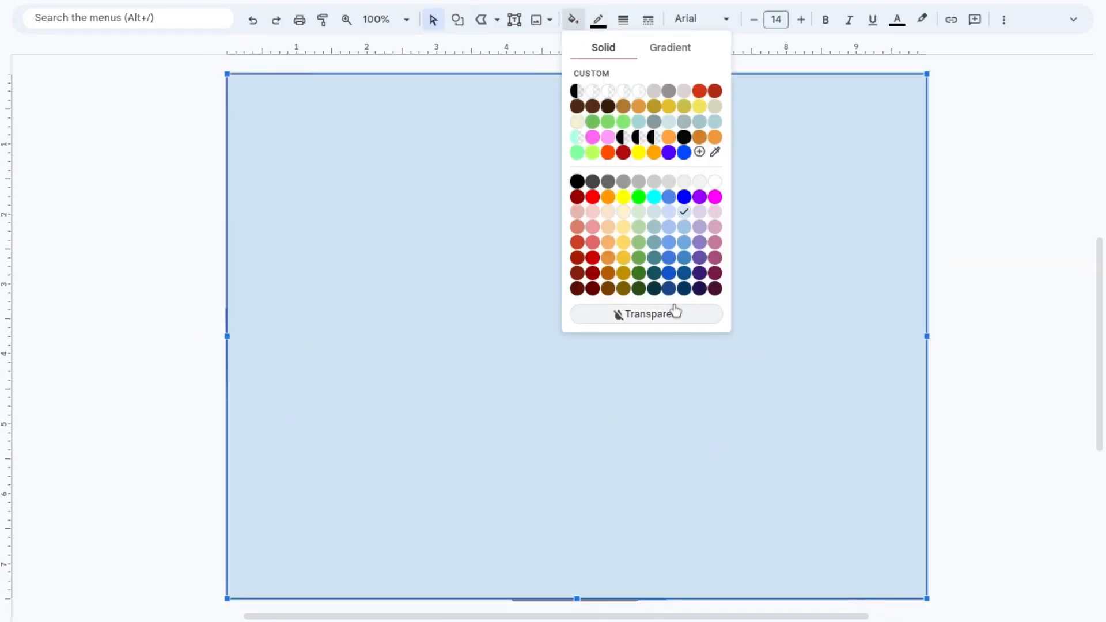
pyautogui.click(673, 312)
pyautogui.click(622, 19)
pyautogui.click(676, 142)
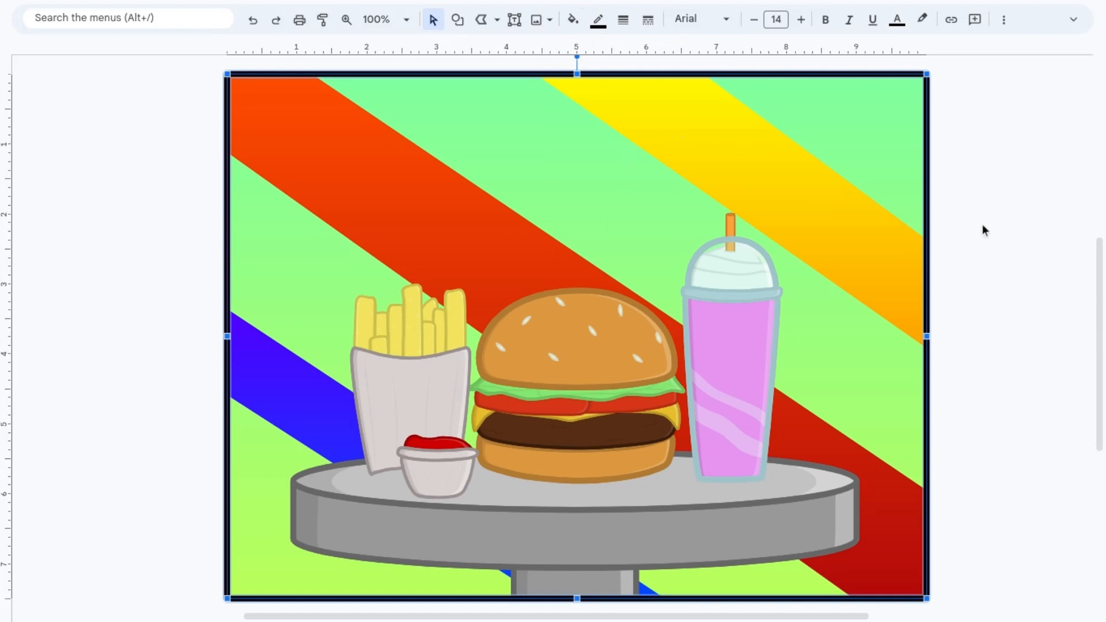
pyautogui.press('Escape')
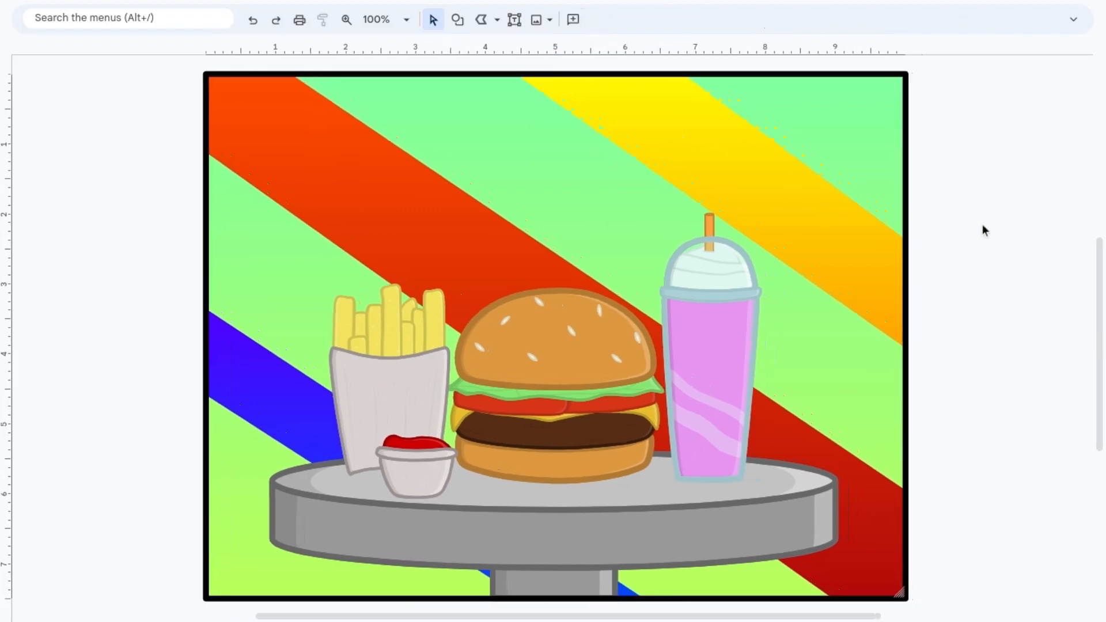